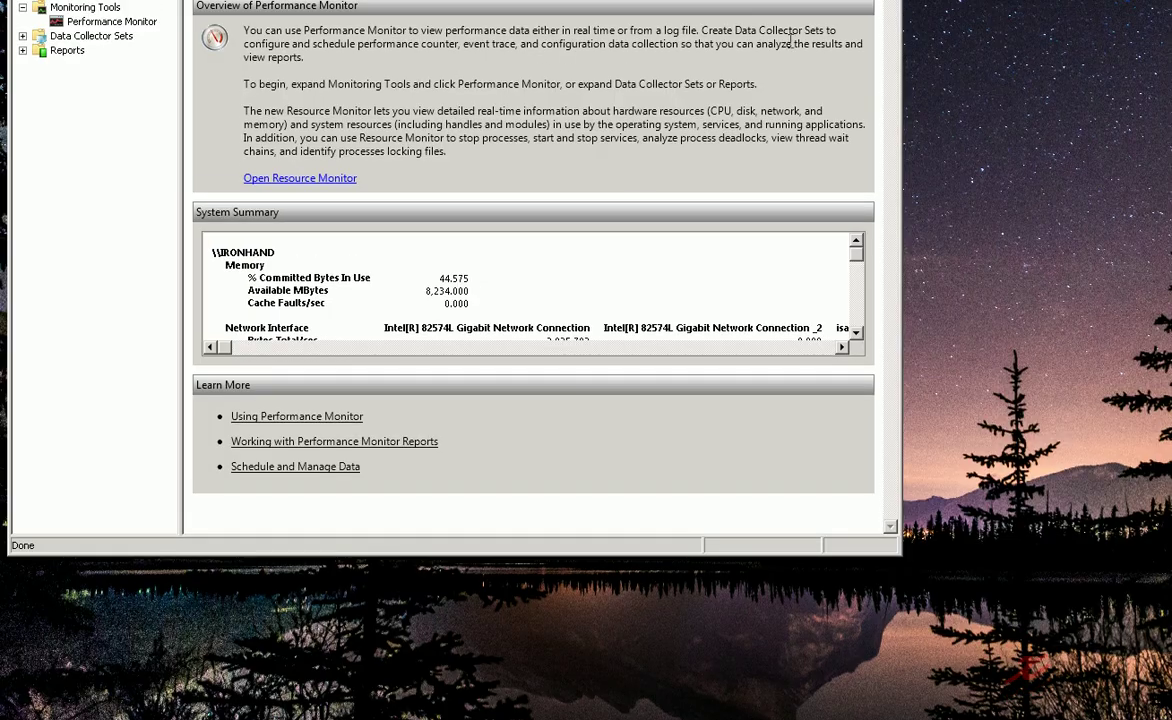
# Bring the whole Performance Monitor window into view and start a new data collector set under the User Defined sets
pyautogui.moveTo(562, 5); pyautogui.dragTo(663, 72)
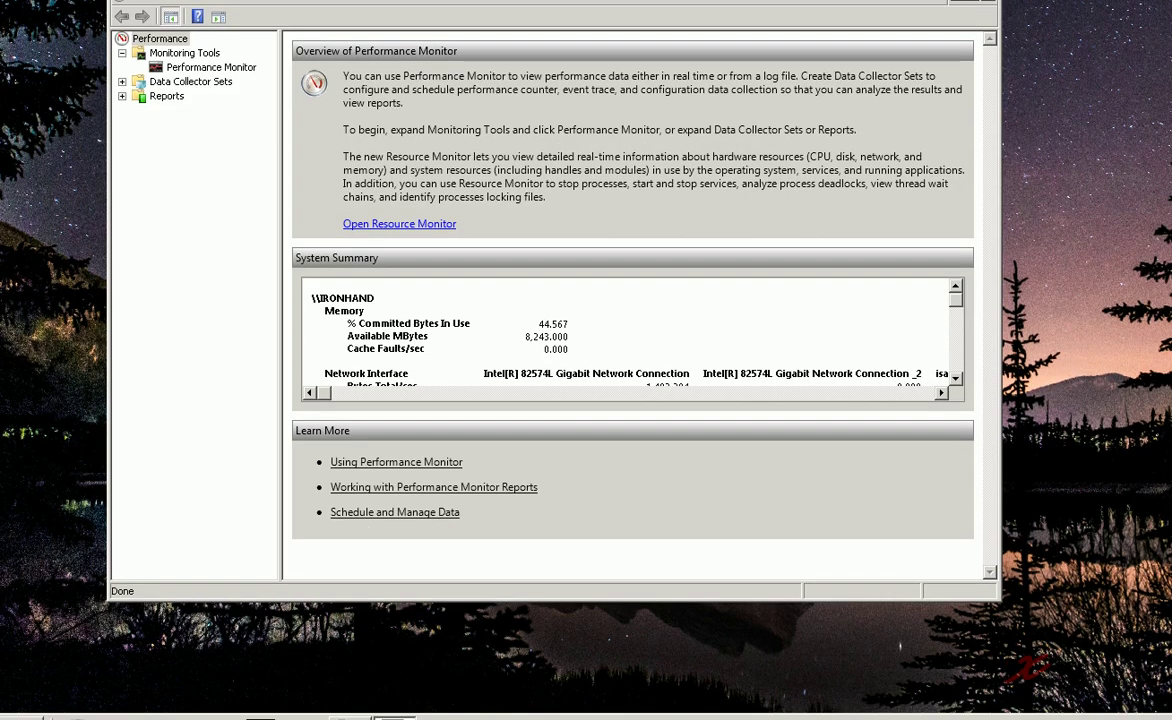
pyautogui.moveTo(760, 30); pyautogui.dragTo(790, 77)
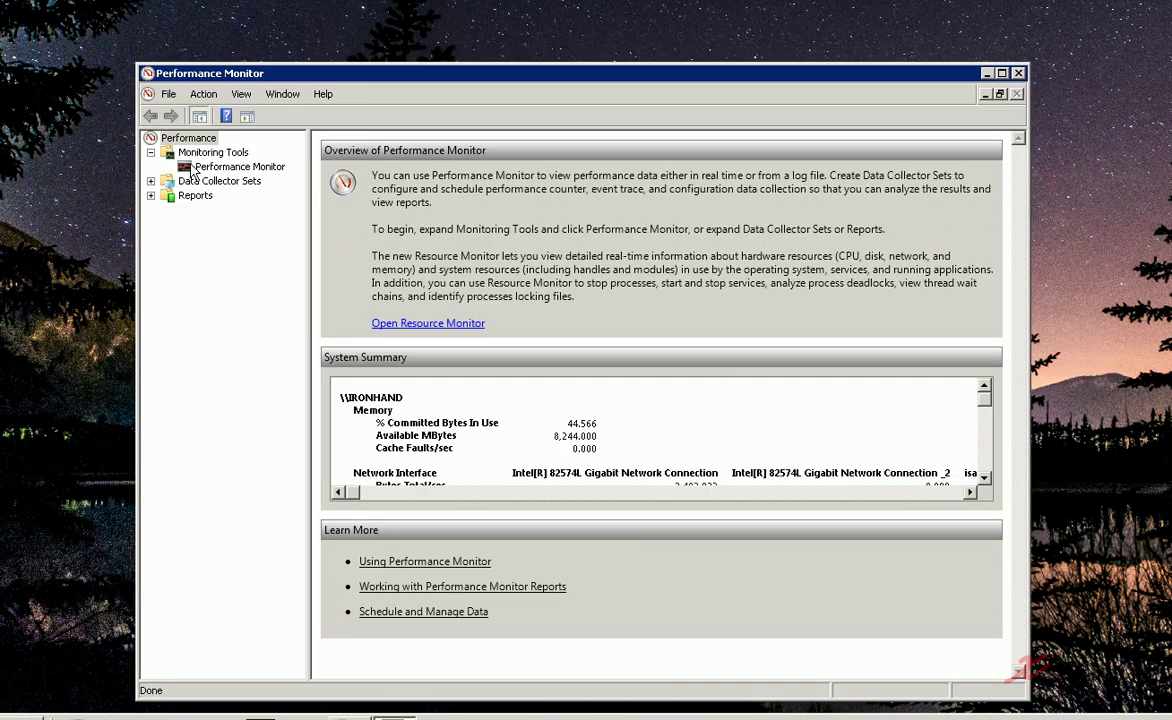
pyautogui.click(150, 181)
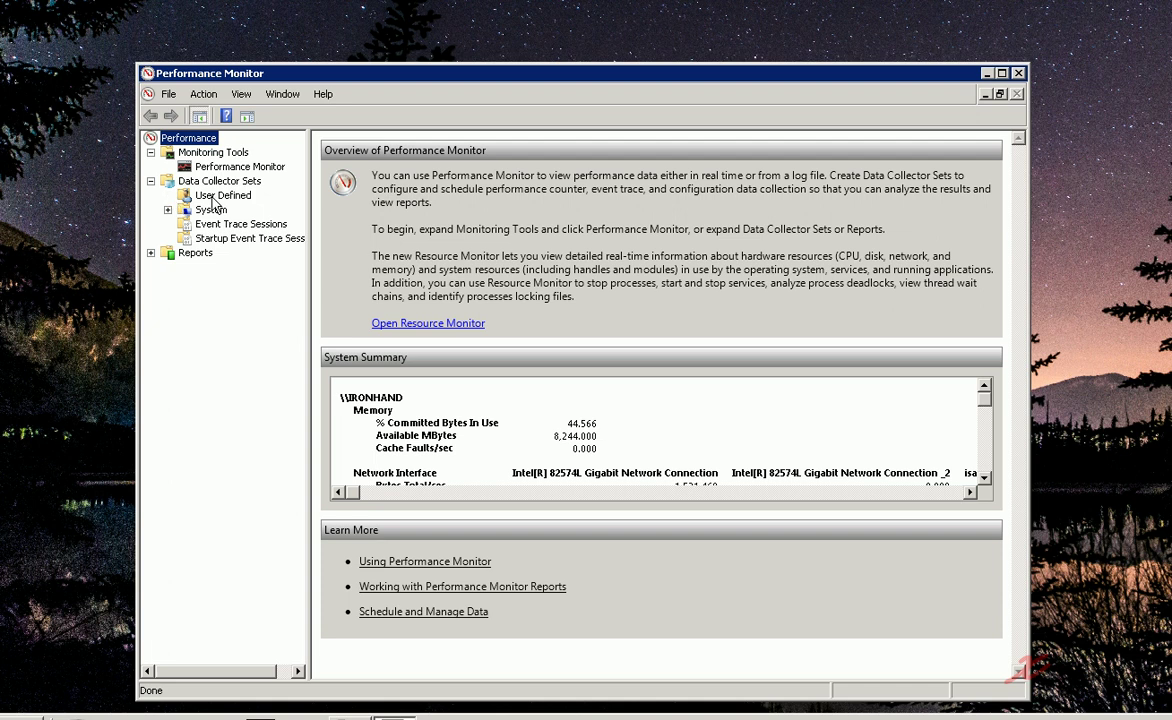
pyautogui.rightClick(212, 198)
pyautogui.moveTo(265, 205)
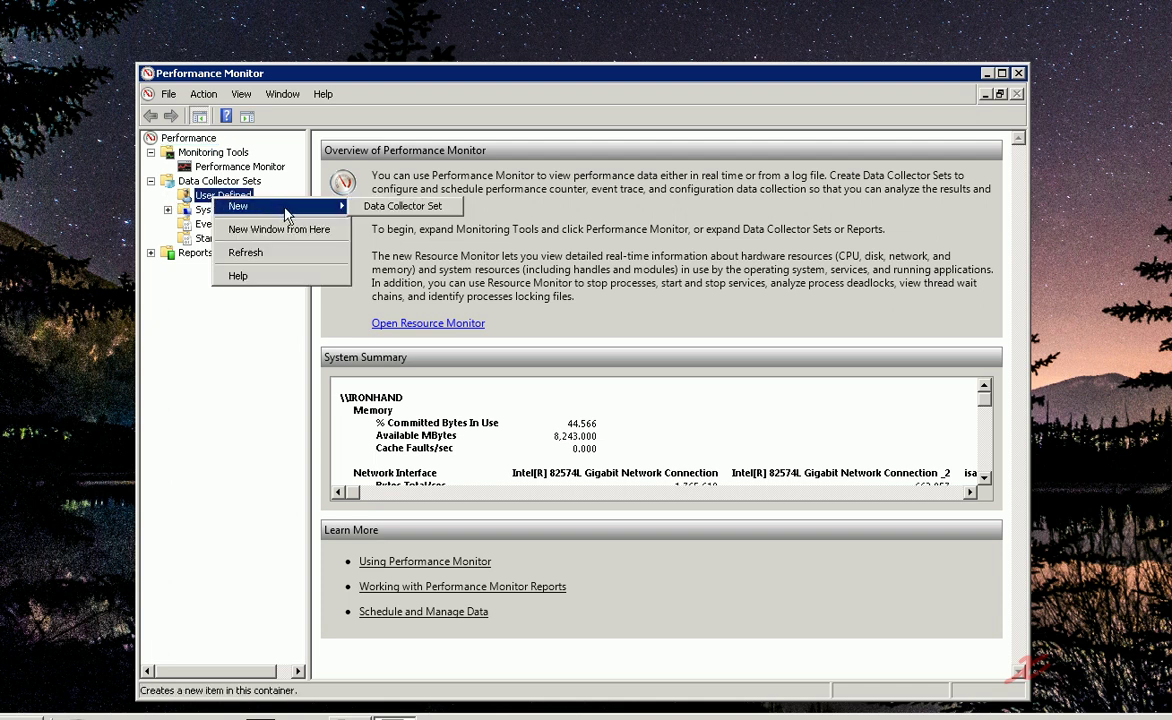
pyautogui.click(390, 208)
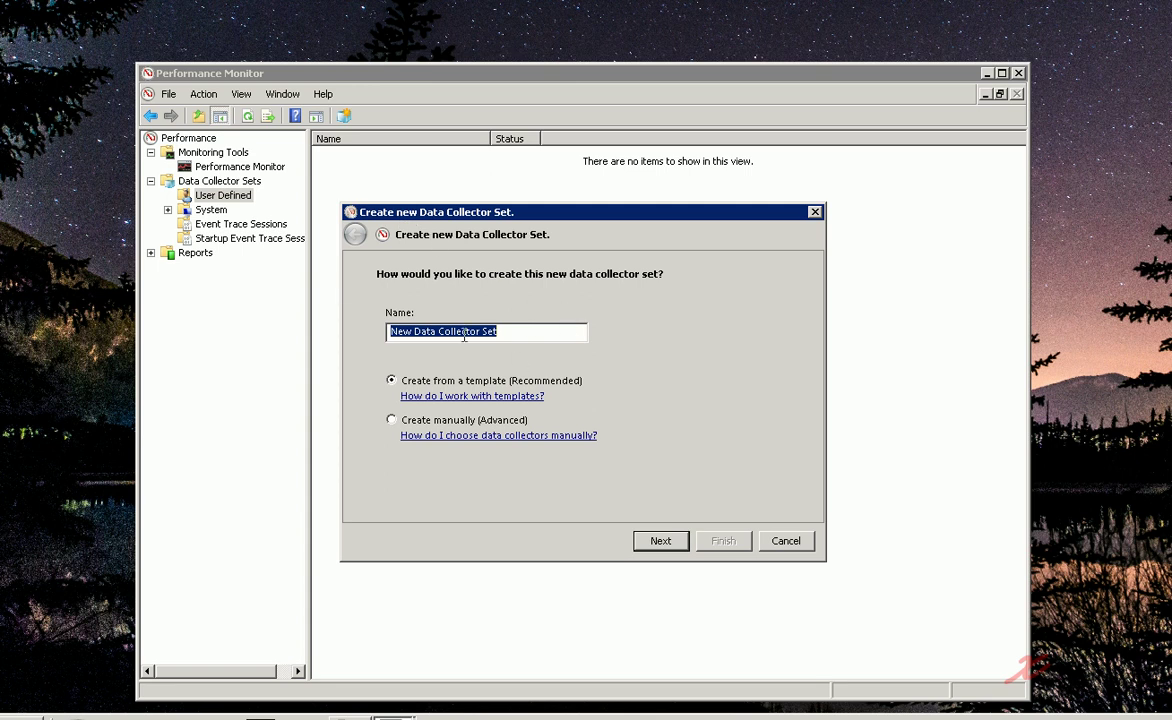
# Name the new set XyberneticsDataCollect and choose to create it manually
pyautogui.write('Xybernetics')
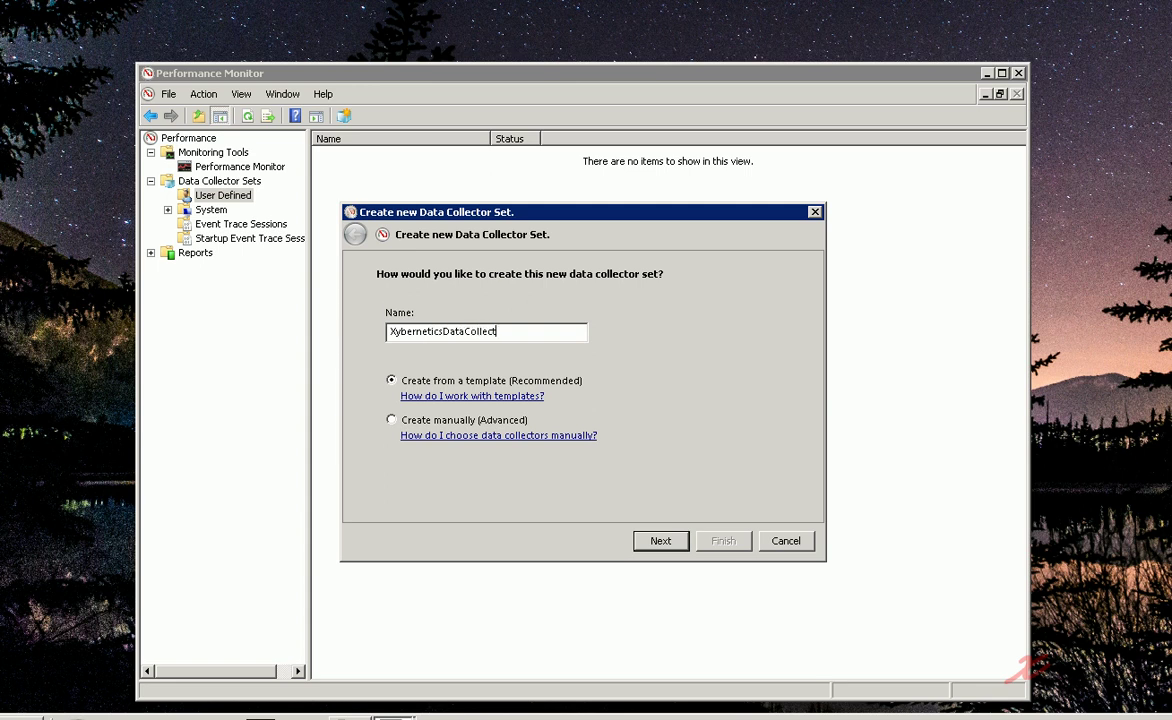
pyautogui.click(391, 420)
pyautogui.click(660, 541)
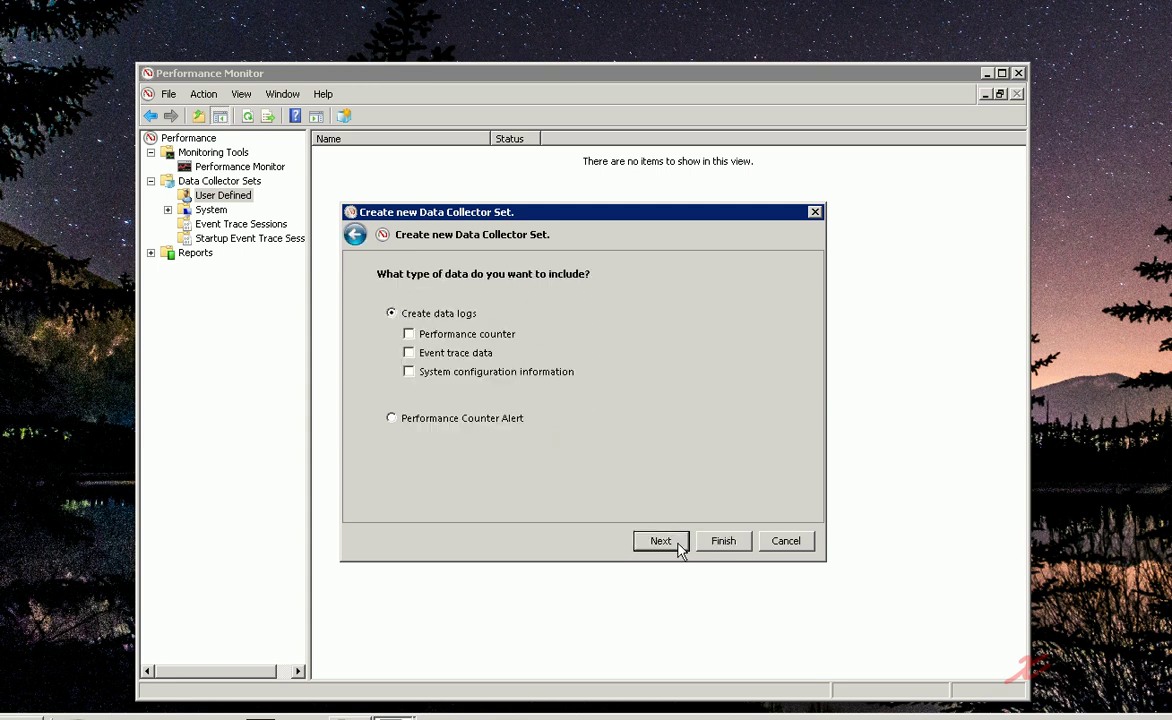
# Include performance counter data logs in the set and start adding counters to it
pyautogui.click(409, 334)
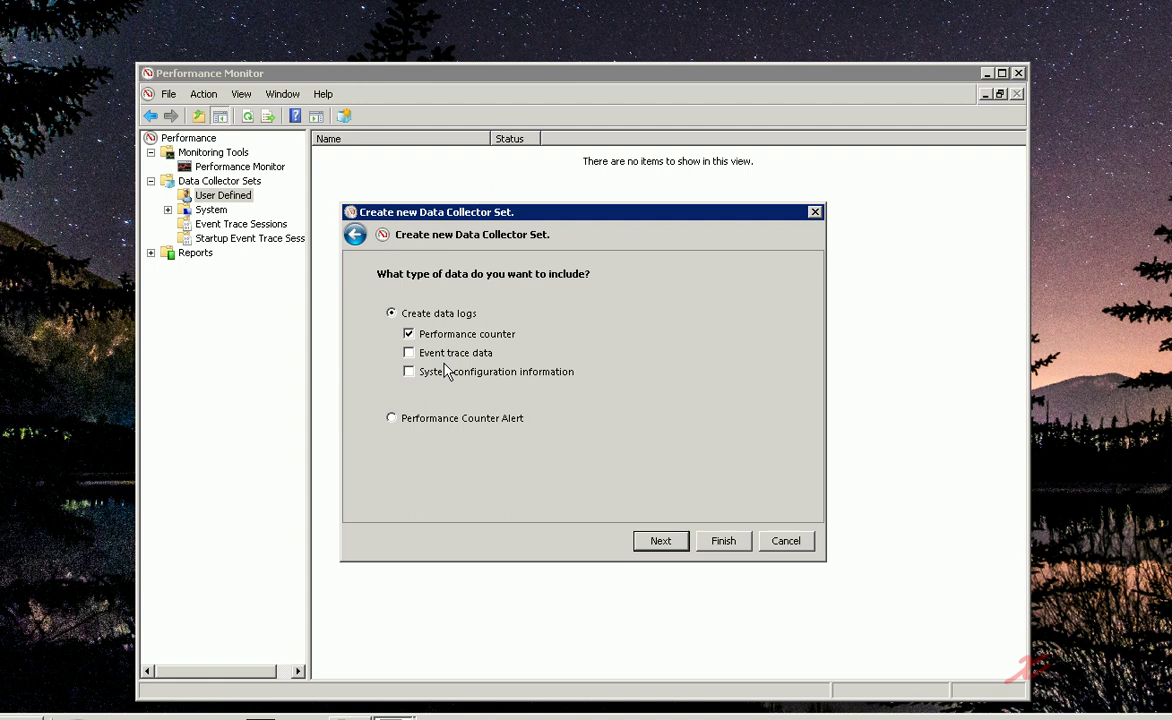
pyautogui.click(662, 541)
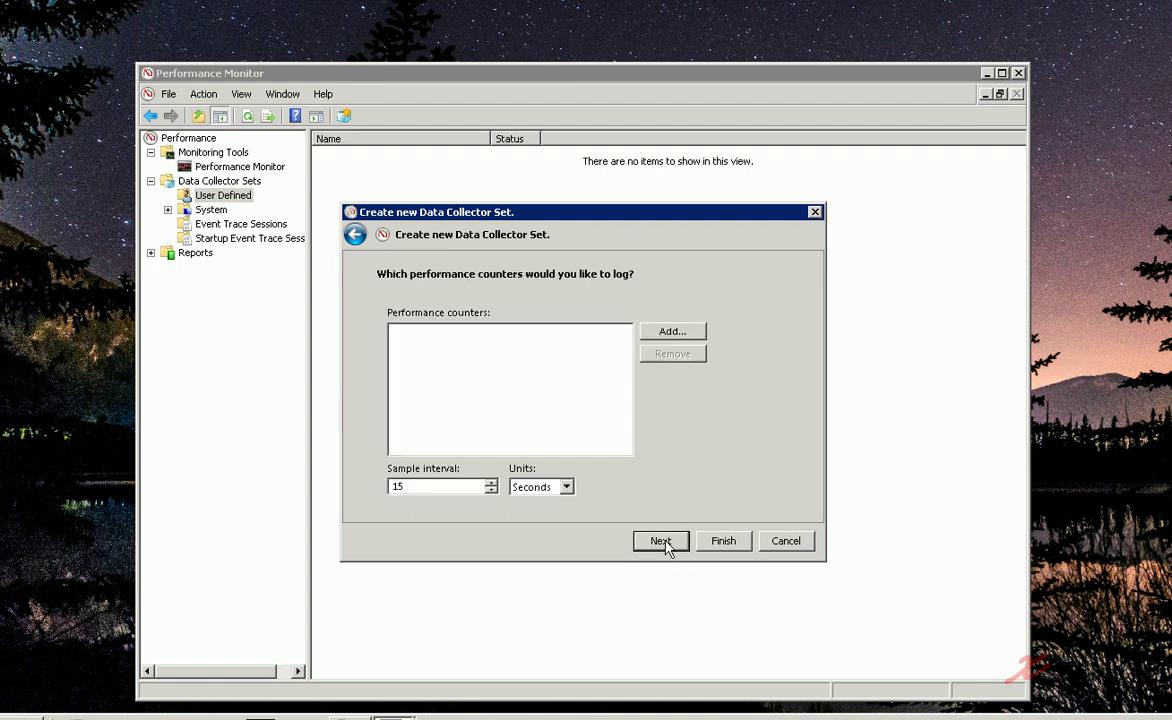
pyautogui.click(673, 332)
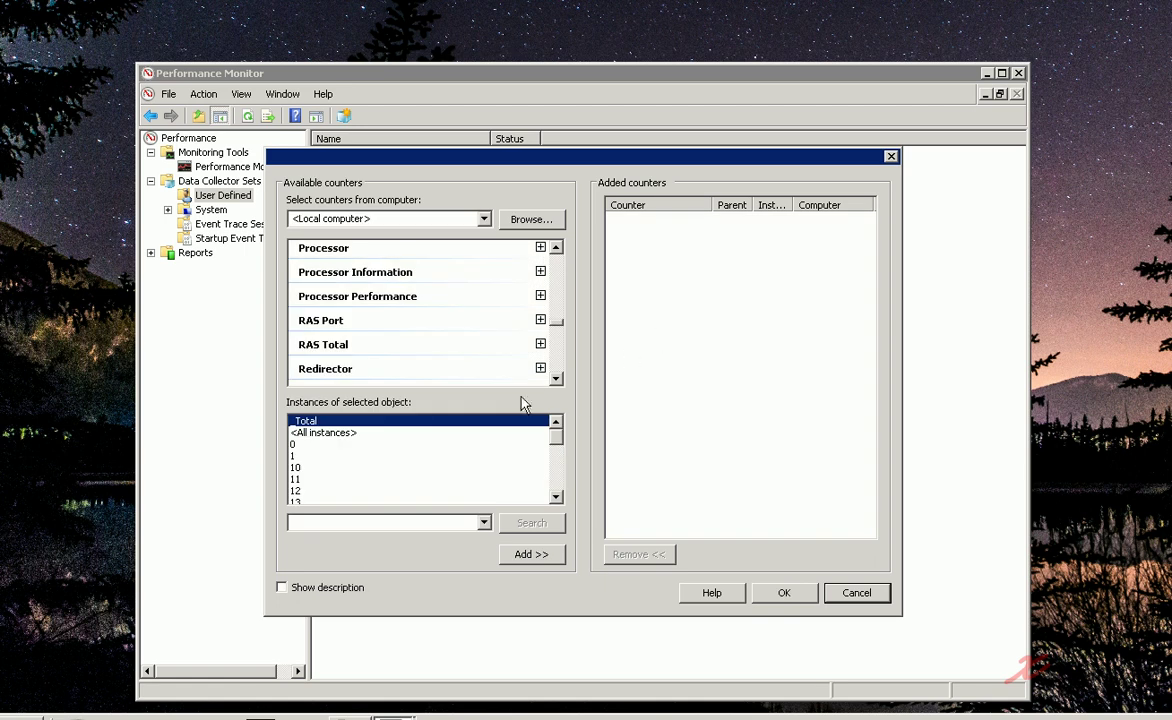
# Look through the local computer's available counter objects, including the MSOLAP$BAZOOKA, MSRS 2014 and MSSQL$SQLEXPRESS groups
pyautogui.click(556, 379)
pyautogui.click(556, 379)
pyautogui.click(556, 379)
pyautogui.click(556, 379)
pyautogui.click(556, 379)
pyautogui.click(556, 379)
pyautogui.click(556, 379)
pyautogui.click(556, 379)
pyautogui.click(556, 379)
pyautogui.click(556, 379)
pyautogui.moveTo(558, 338); pyautogui.dragTo(554, 246)
pyautogui.click(556, 380)
pyautogui.click(556, 380)
pyautogui.click(556, 380)
pyautogui.click(556, 380)
pyautogui.click(556, 380)
pyautogui.click(556, 380)
pyautogui.click(556, 380)
pyautogui.click(556, 380)
pyautogui.click(556, 380)
pyautogui.click(556, 380)
pyautogui.click(556, 380)
pyautogui.click(556, 380)
pyautogui.click(556, 380)
pyautogui.click(556, 380)
pyautogui.click(556, 380)
pyautogui.click(556, 380)
pyautogui.click(556, 380)
pyautogui.click(556, 380)
pyautogui.click(556, 380)
pyautogui.click(556, 380)
pyautogui.click(556, 380)
pyautogui.click(556, 380)
pyautogui.click(556, 380)
pyautogui.click(556, 380)
pyautogui.click(556, 380)
pyautogui.scroll(-5, 557, 361)
pyautogui.scroll(-8, 557, 361)
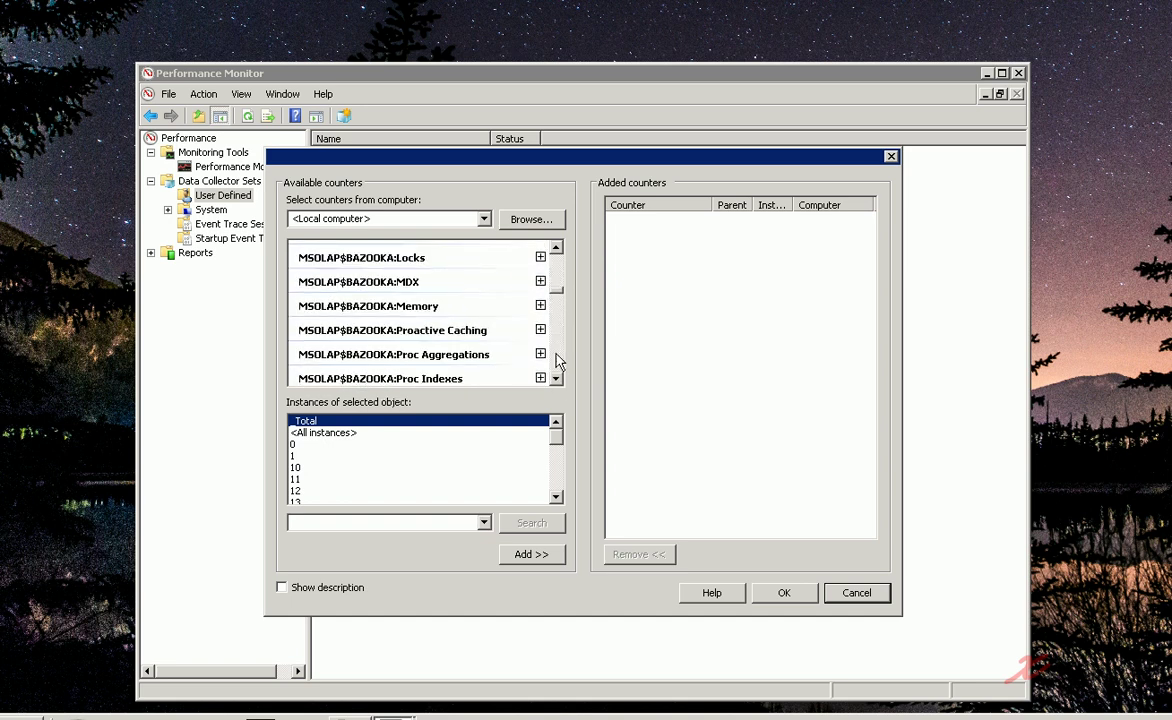
pyautogui.scroll(-2, 557, 361)
pyautogui.scroll(-6, 557, 361)
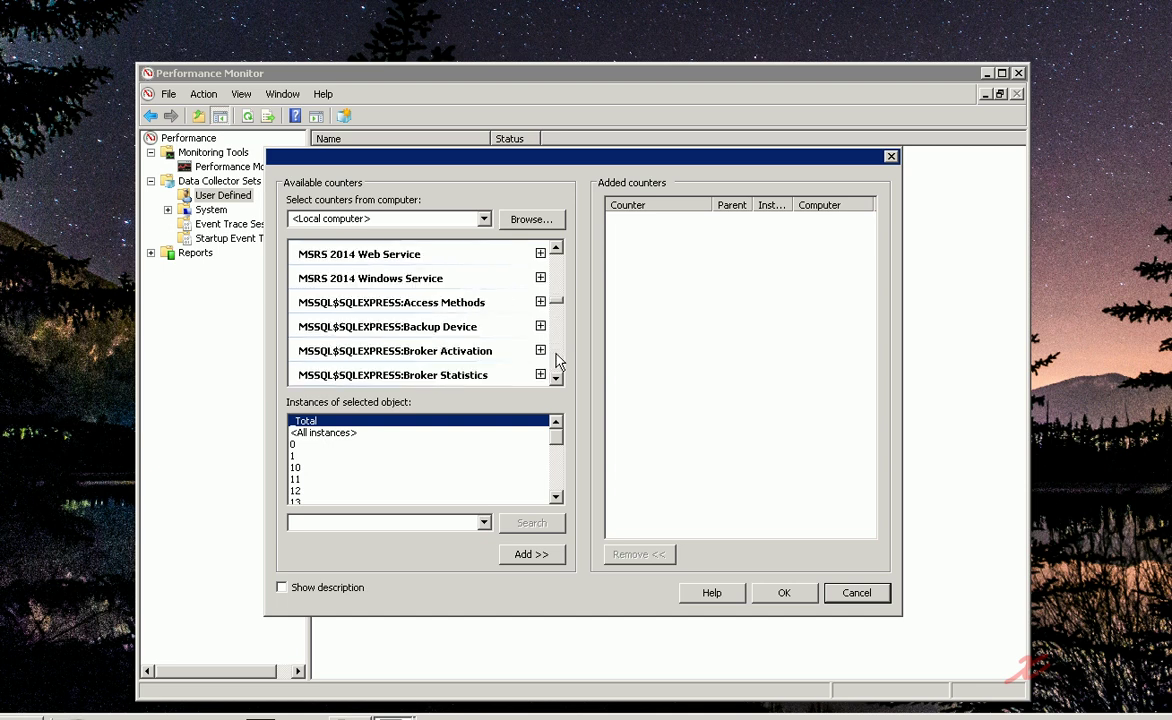
pyautogui.scroll(-5, 557, 355)
pyautogui.scroll(5, 558, 280)
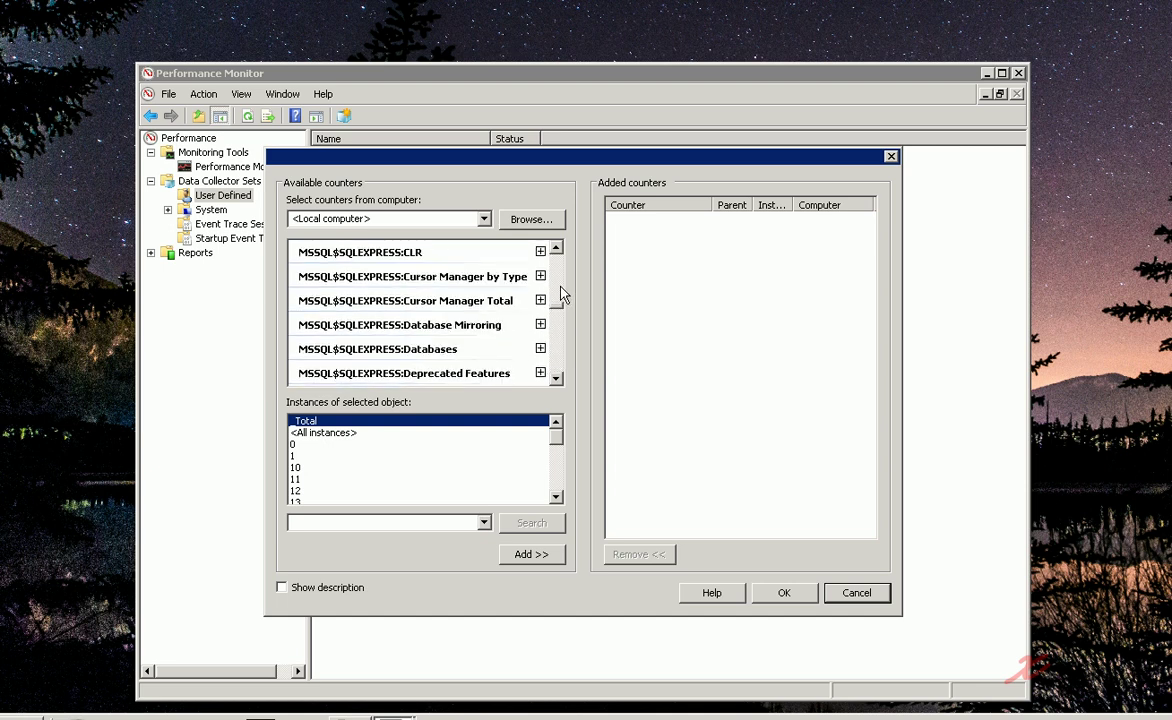
# Add the Available Bytes and Available MBytes counters of the Memory object to the set
pyautogui.scroll(10, 560, 293)
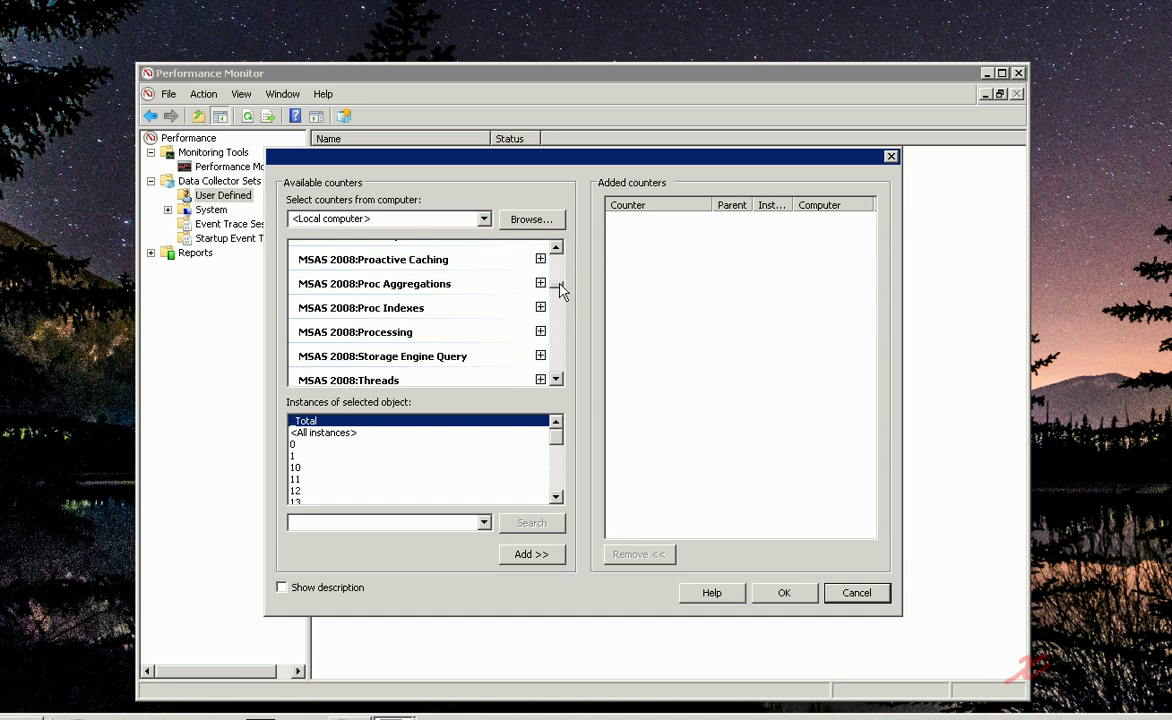
pyautogui.scroll(2, 560, 285)
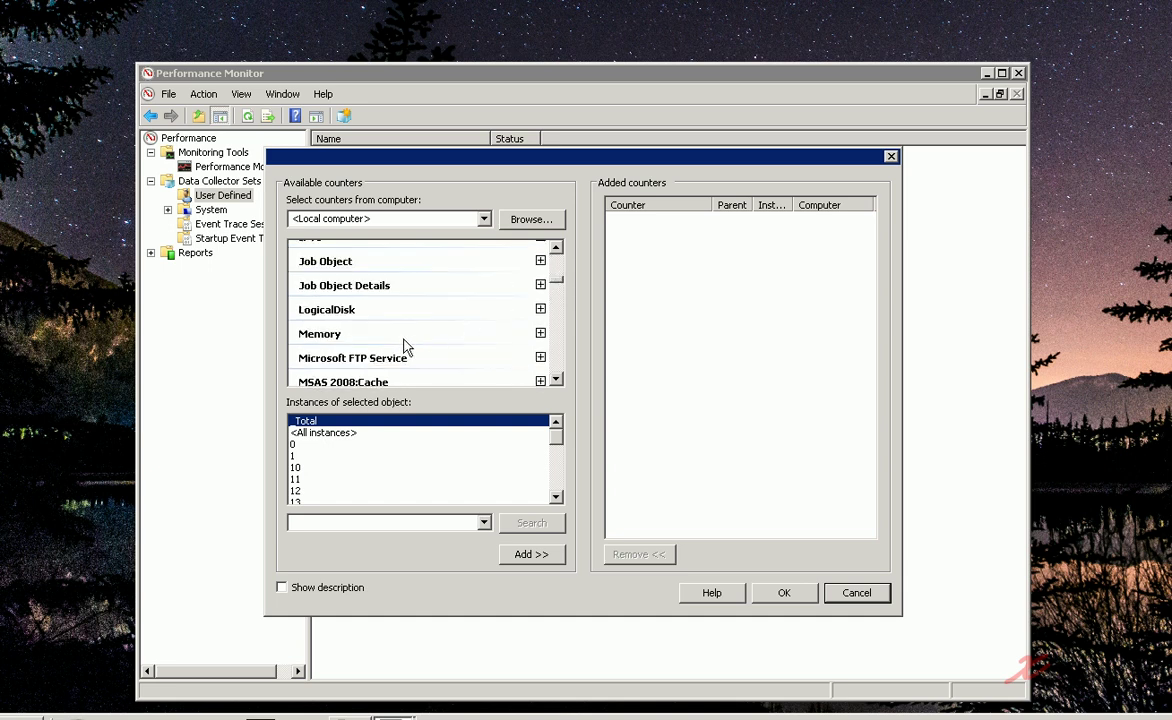
pyautogui.click(540, 333)
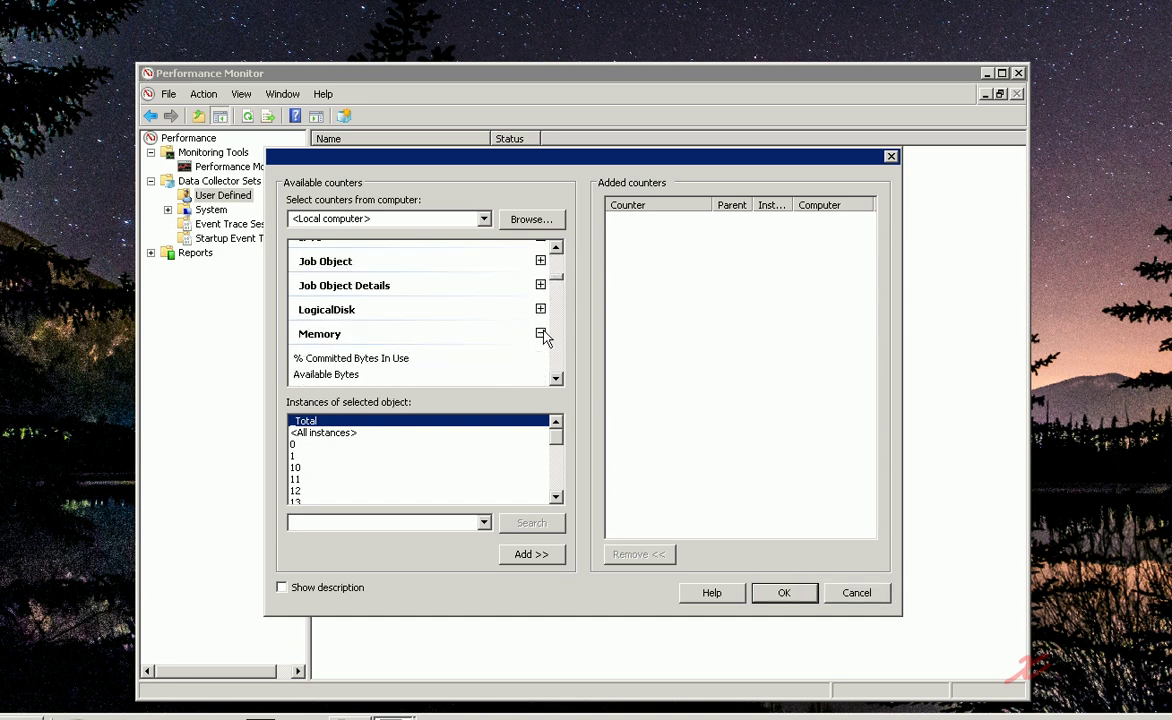
pyautogui.click(556, 379)
pyautogui.click(556, 379)
pyautogui.click(557, 380)
pyautogui.click(557, 380)
pyautogui.click(557, 380)
pyautogui.click(557, 380)
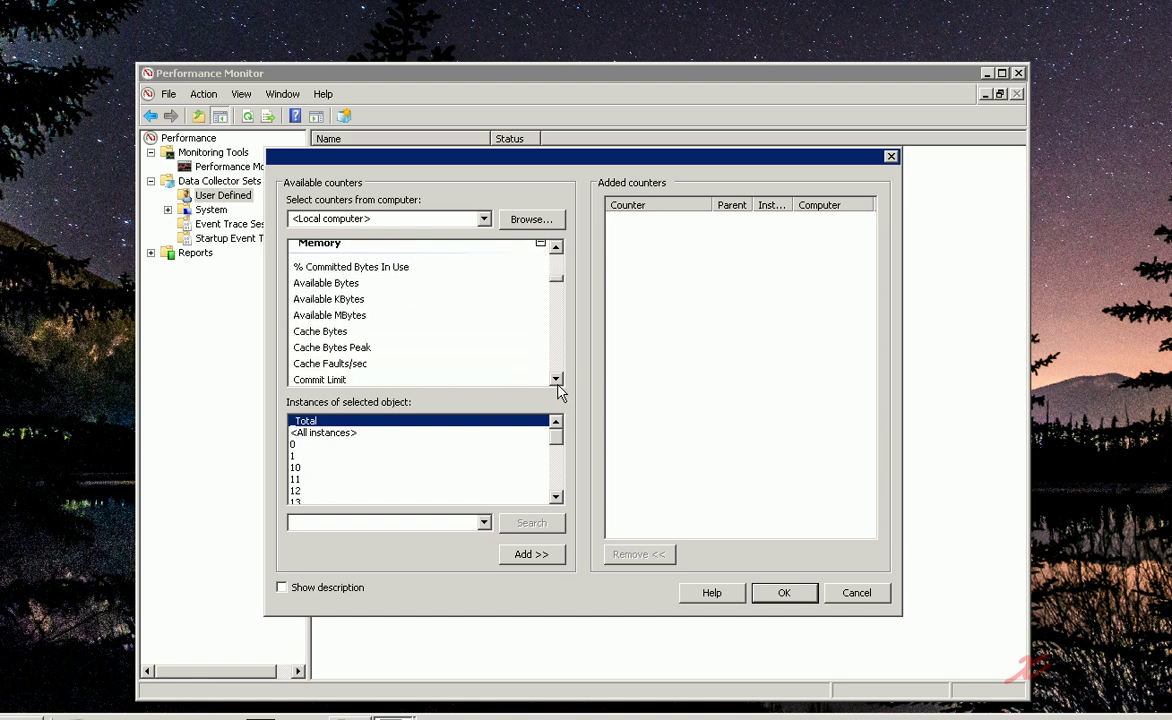
pyautogui.click(326, 283)
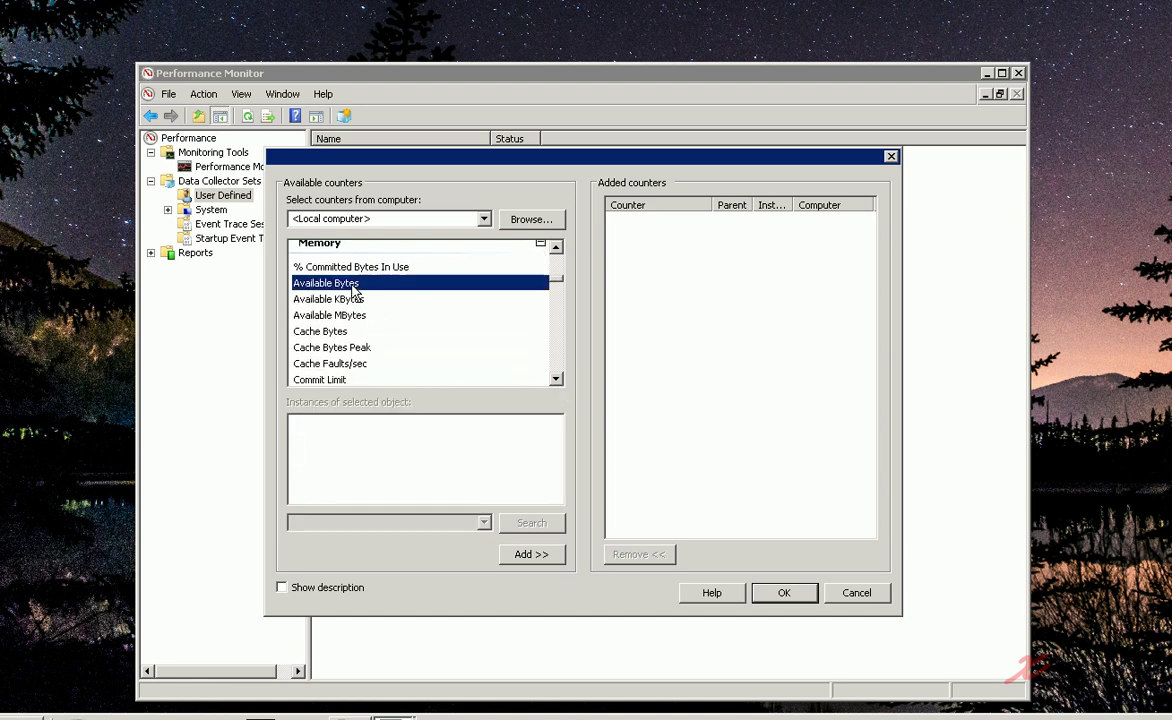
pyautogui.click(543, 556)
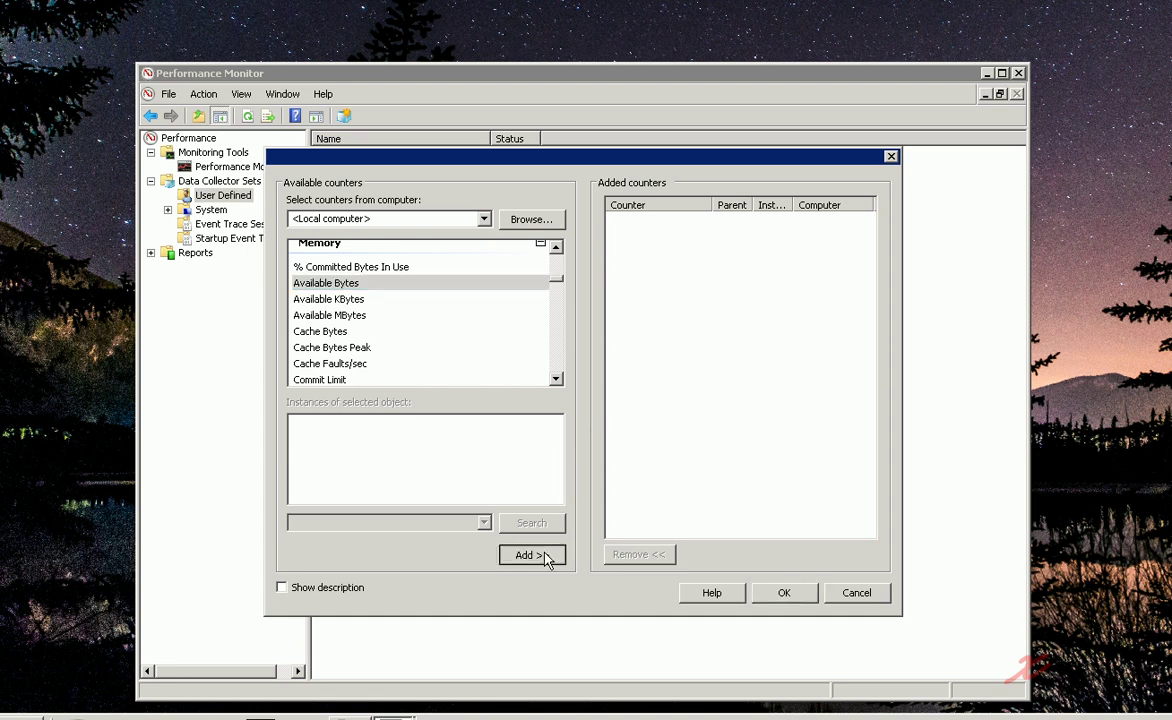
pyautogui.click(343, 315)
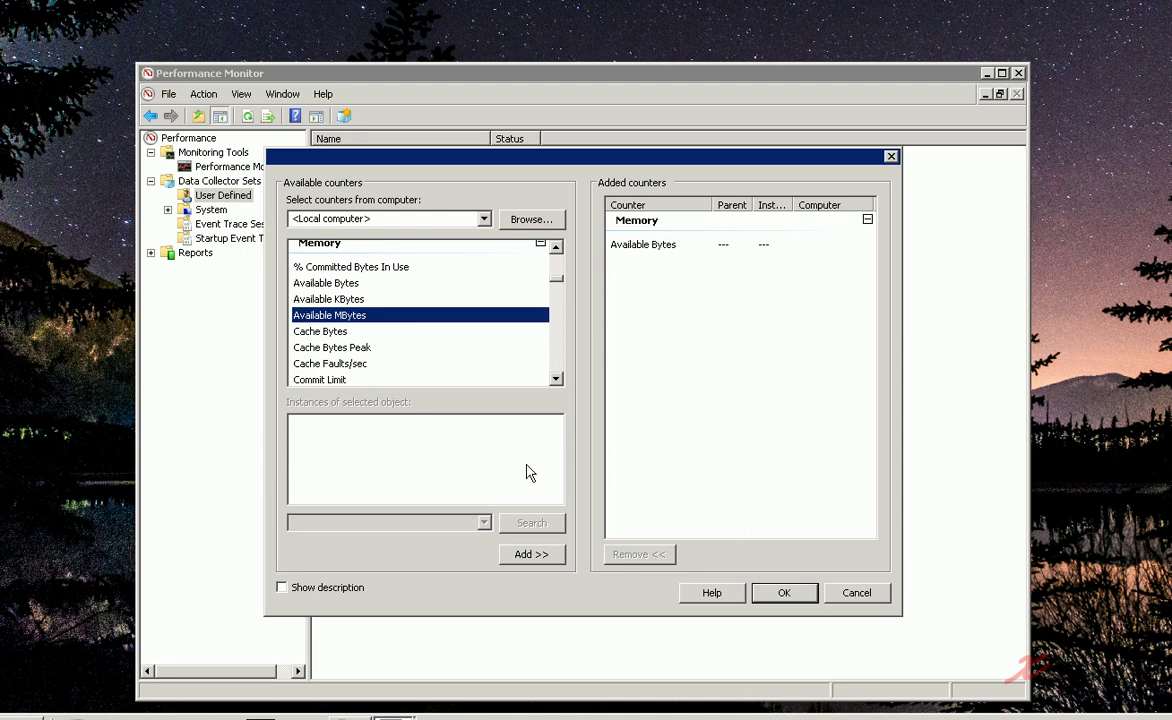
pyautogui.click(541, 556)
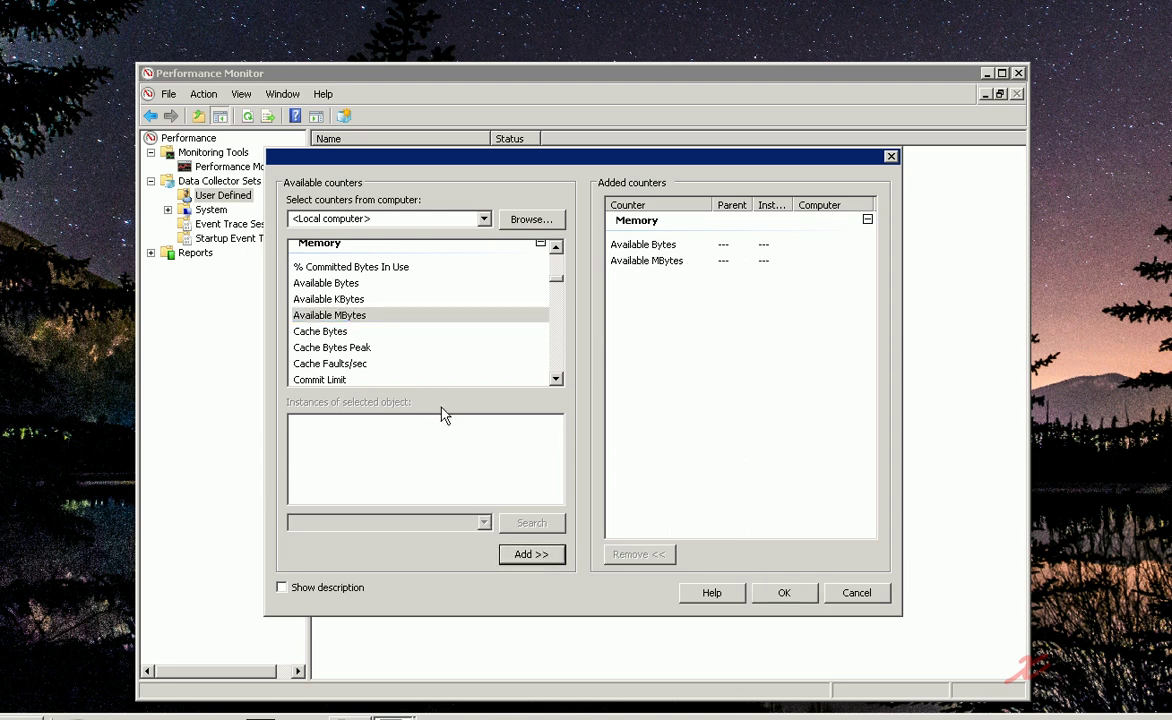
# Add the Page Faults/sec counter of the Memory object to the set
pyautogui.click(556, 380)
pyautogui.click(556, 380)
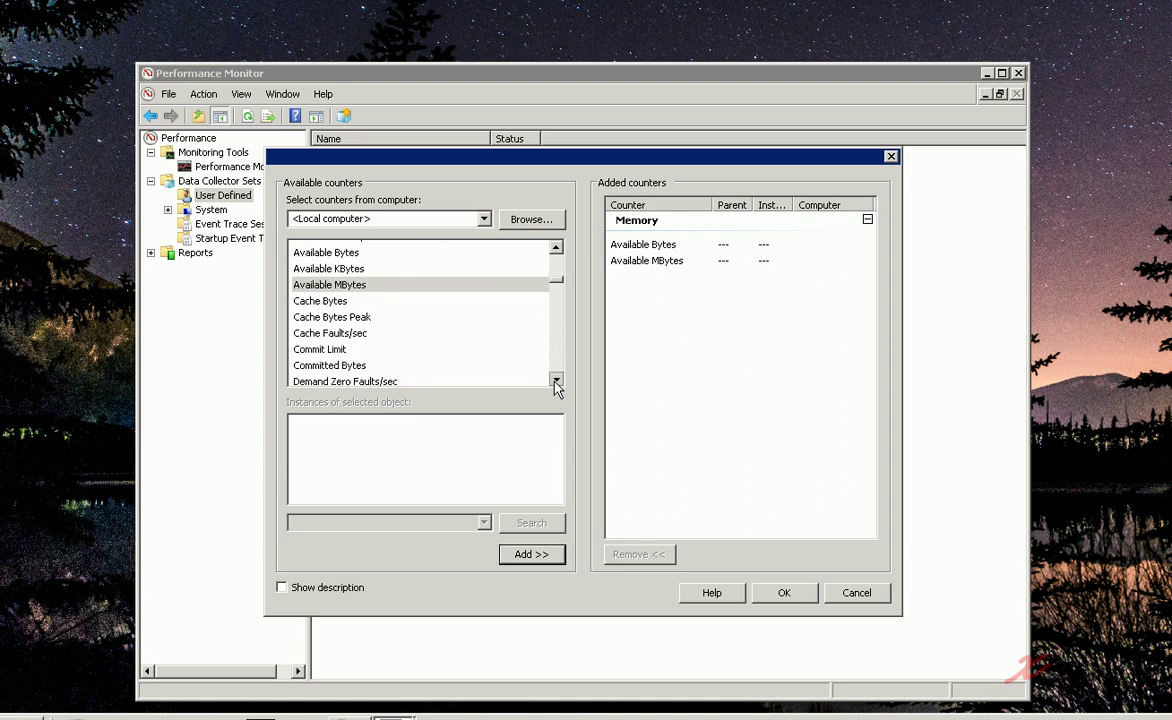
pyautogui.click(556, 380)
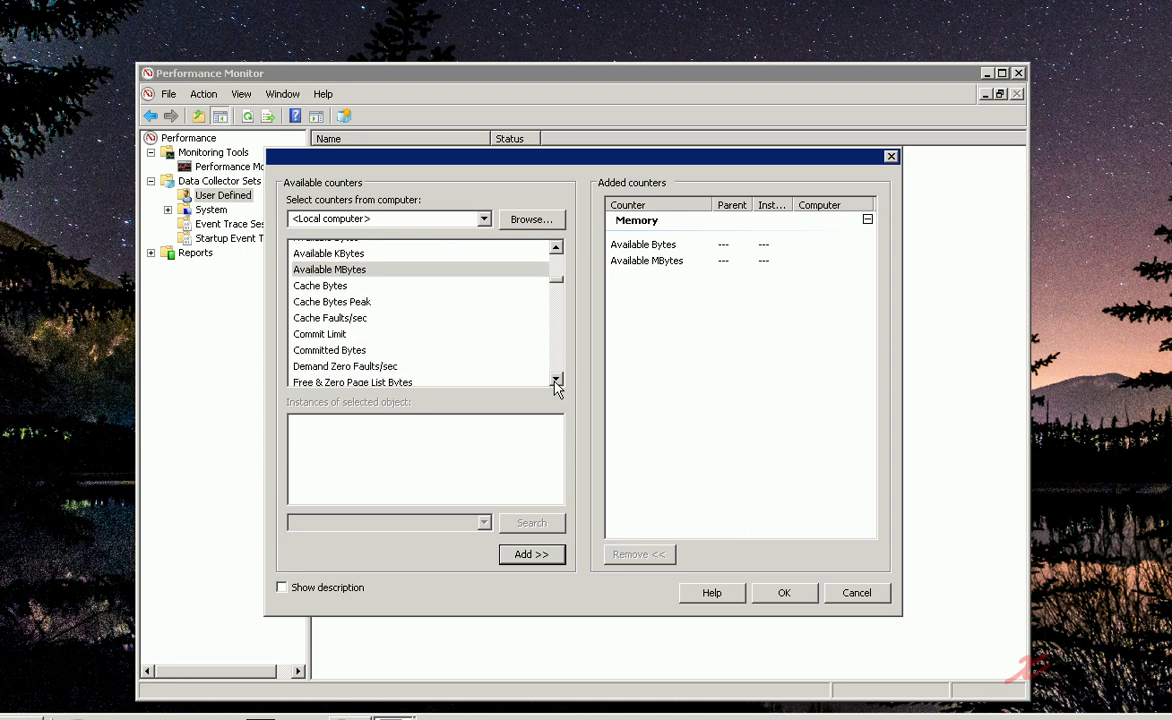
pyautogui.click(556, 380)
pyautogui.click(556, 380)
pyautogui.click(556, 380)
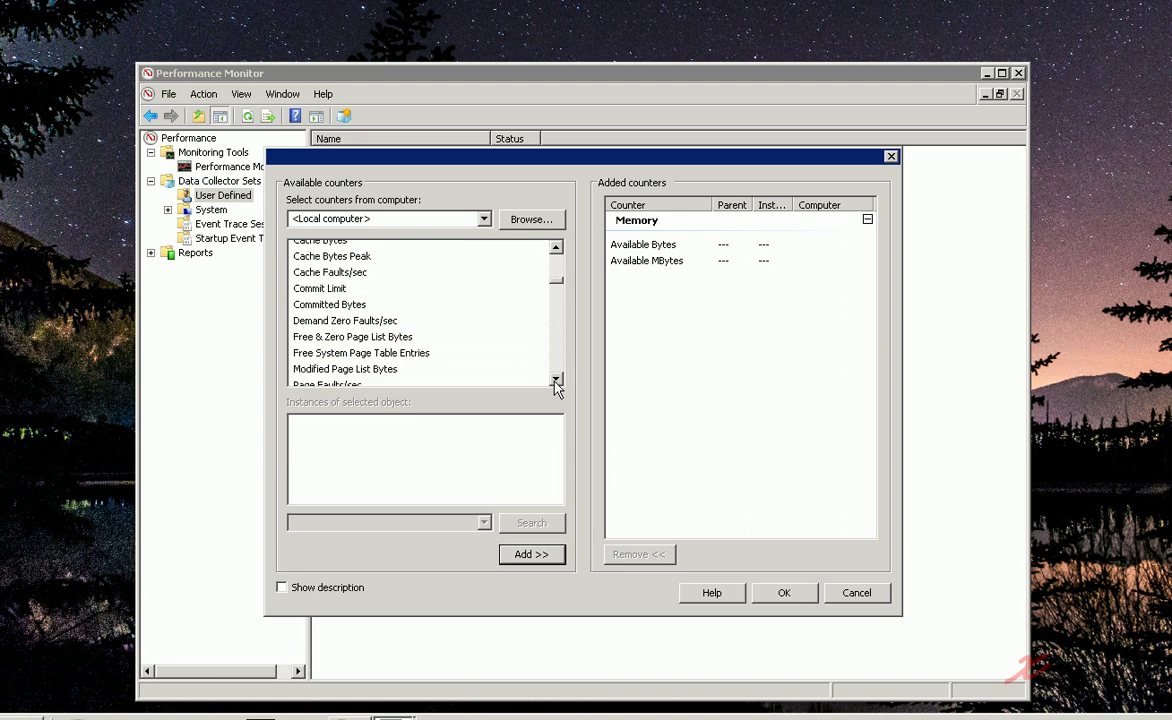
pyautogui.click(556, 380)
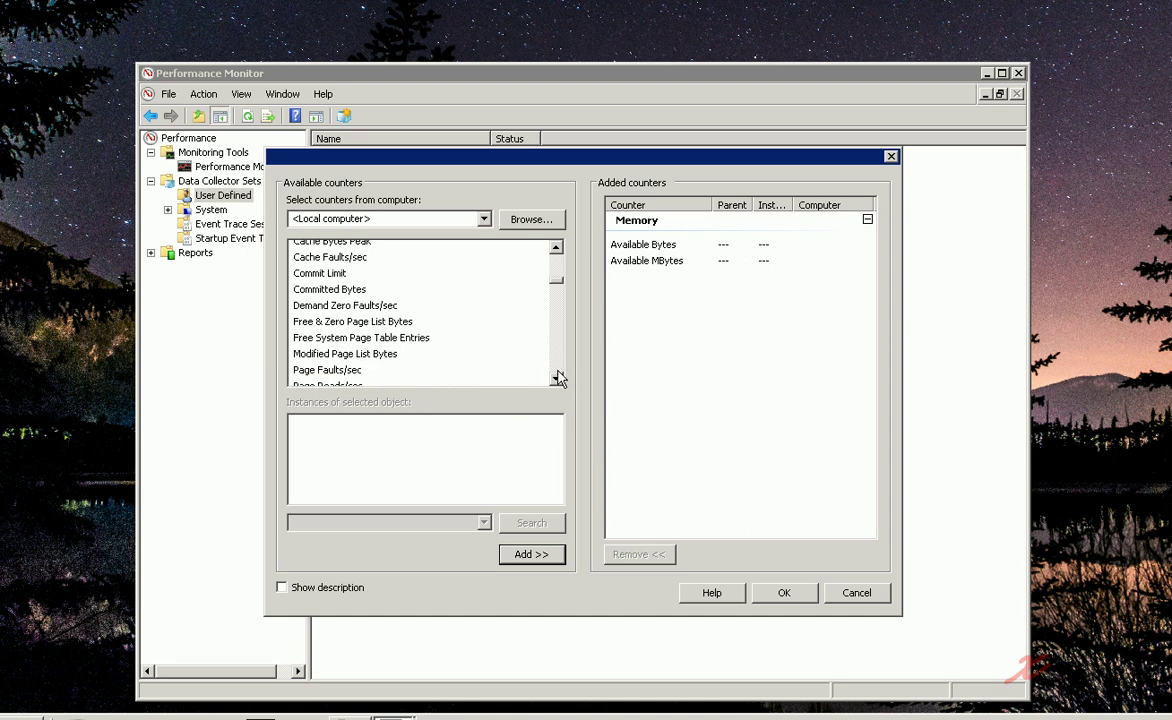
pyautogui.click(556, 380)
pyautogui.click(556, 380)
pyautogui.click(556, 380)
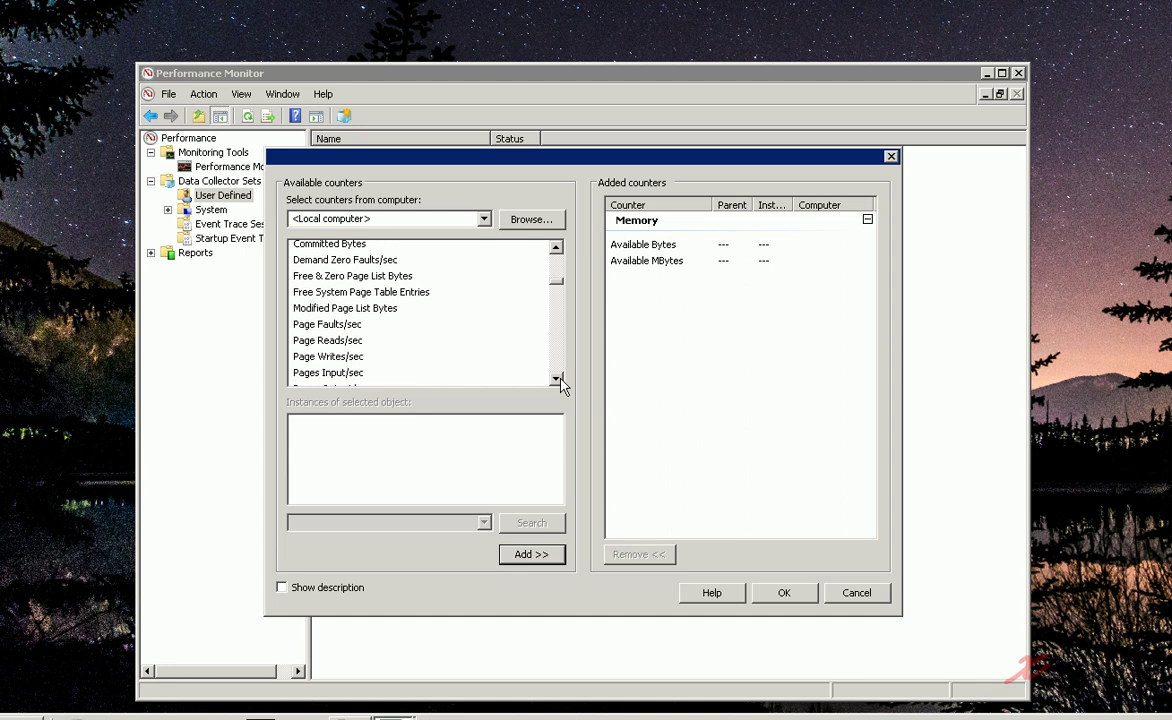
pyautogui.click(340, 324)
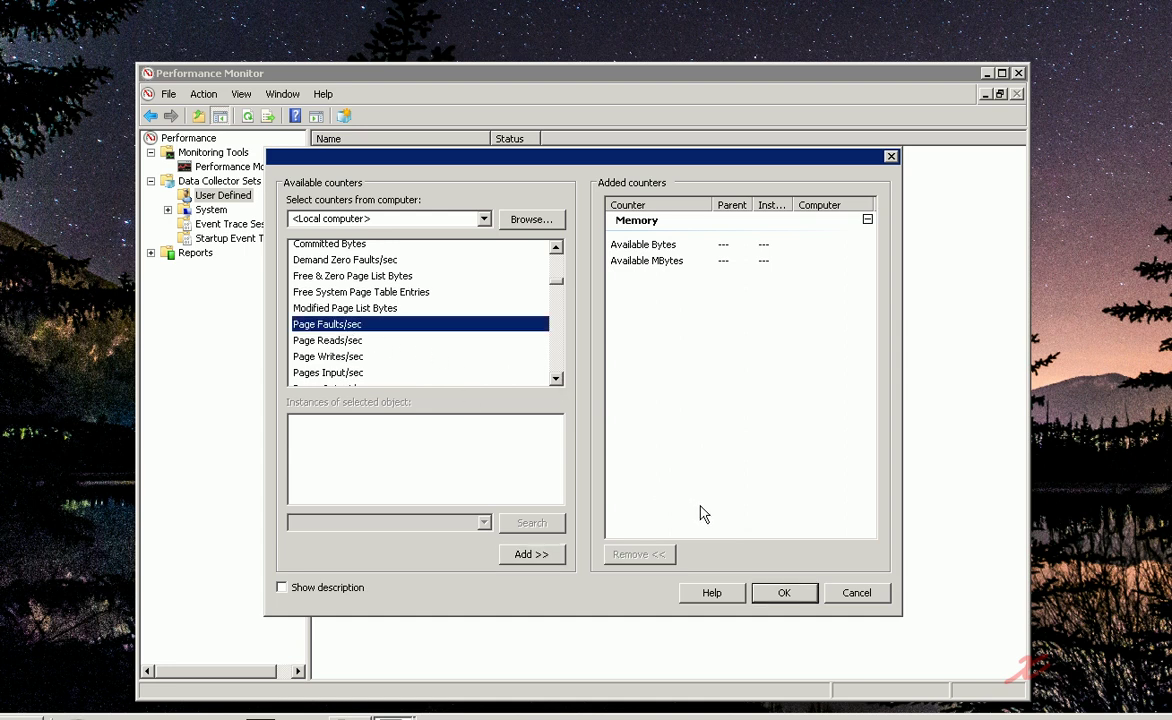
pyautogui.click(532, 554)
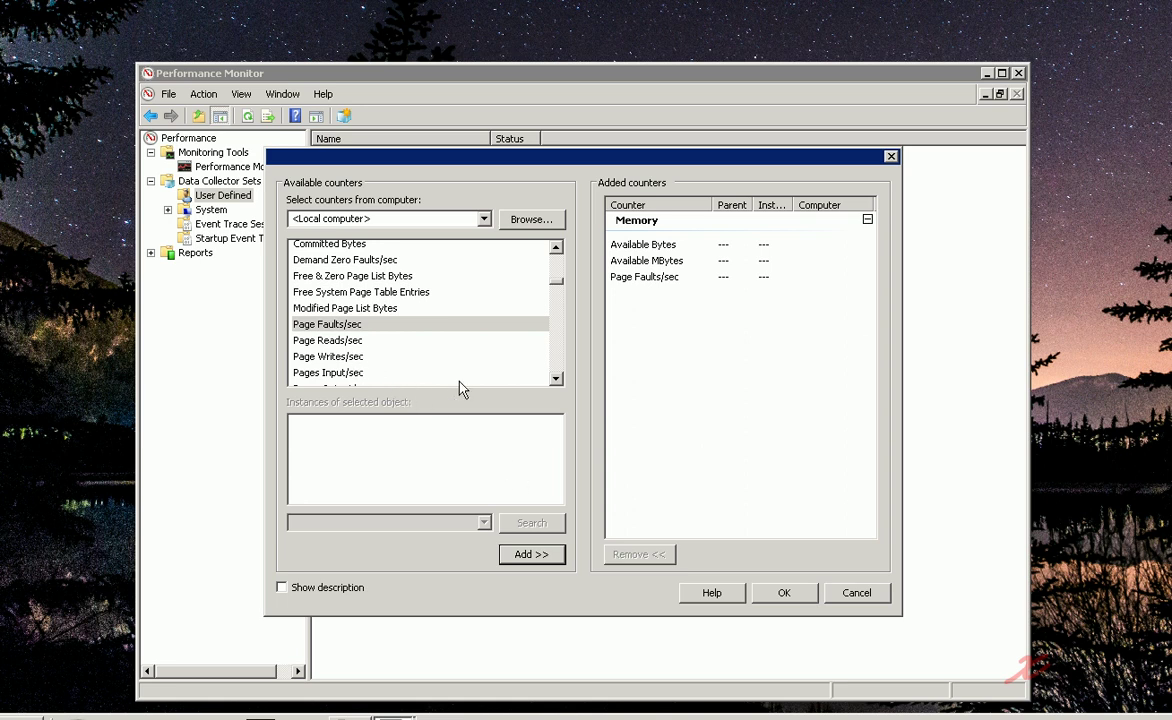
# Add the Pages/sec counter of the Memory object to the set
pyautogui.scroll(-2, 505, 350)
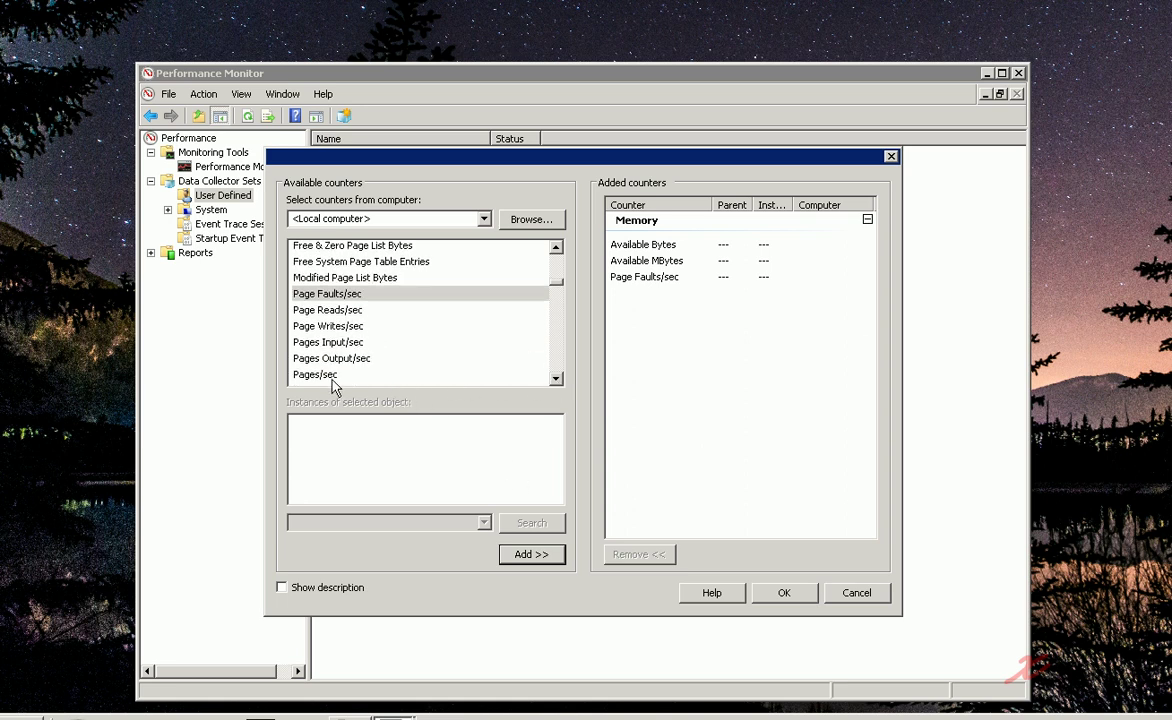
pyautogui.click(315, 374)
pyautogui.click(531, 555)
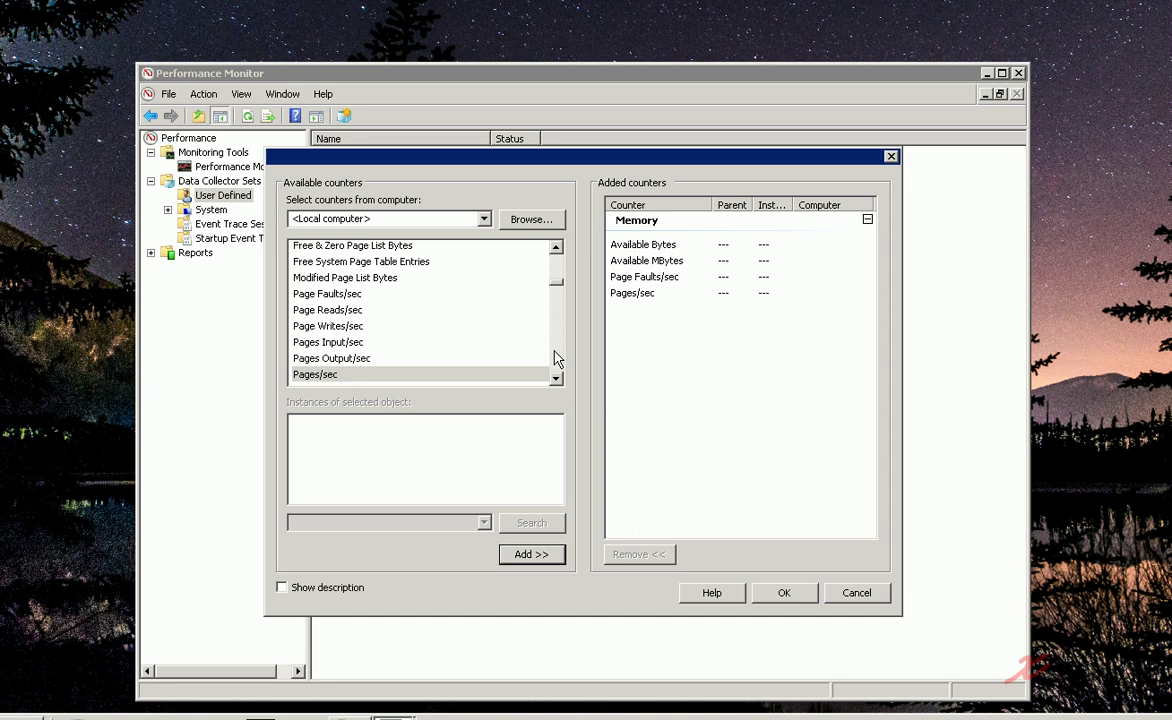
# Add the % Disk Time counter of the PhysicalDisk object to the set for the _Total instance
pyautogui.click(557, 380)
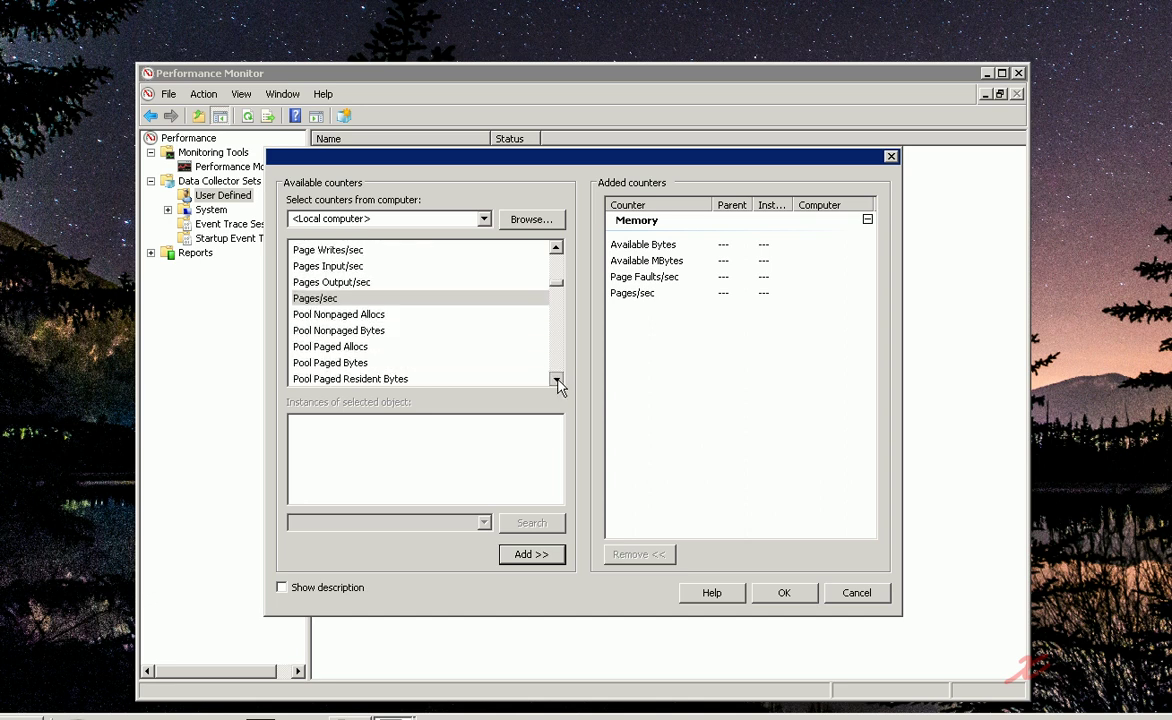
pyautogui.click(560, 372)
pyautogui.moveTo(560, 372); pyautogui.dragTo(559, 333)
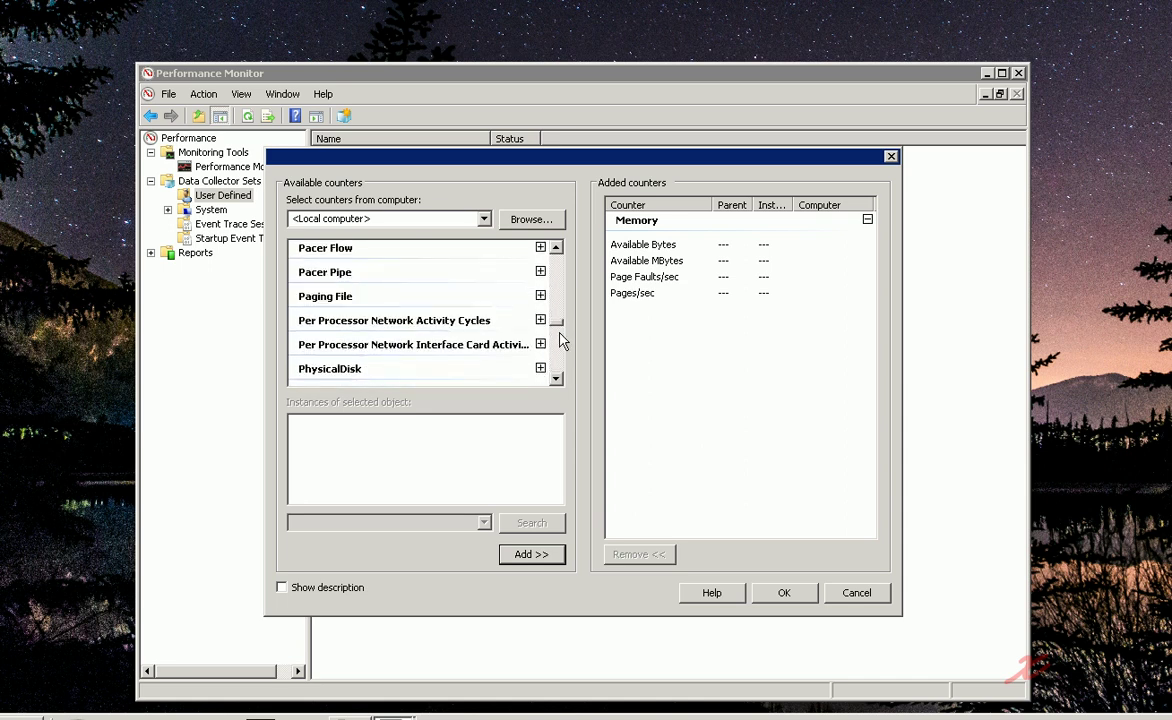
pyautogui.click(540, 369)
pyautogui.click(556, 379)
pyautogui.click(556, 379)
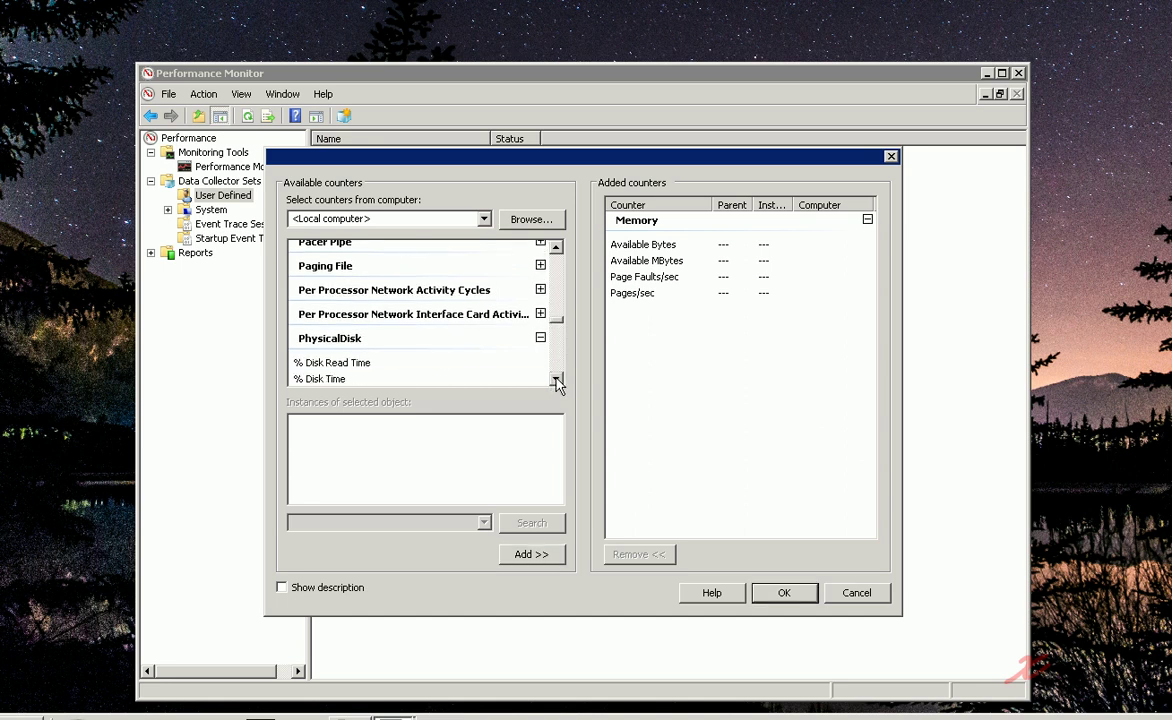
pyautogui.click(556, 379)
pyautogui.click(556, 379)
pyautogui.click(556, 380)
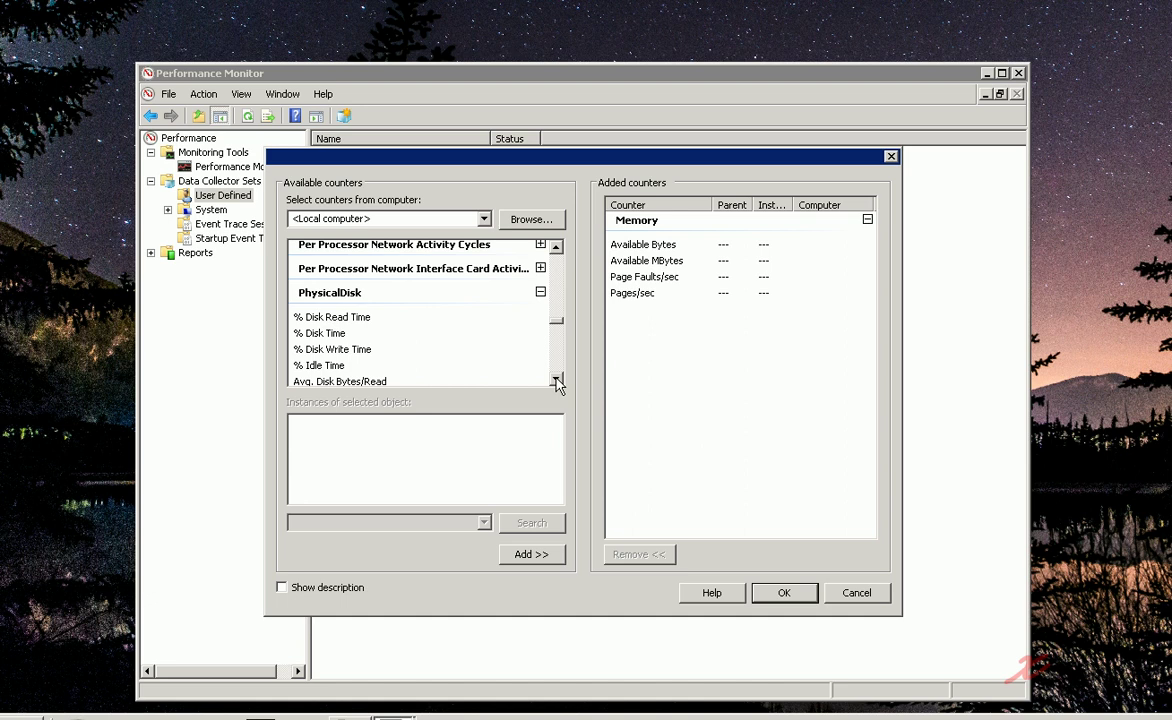
pyautogui.click(322, 333)
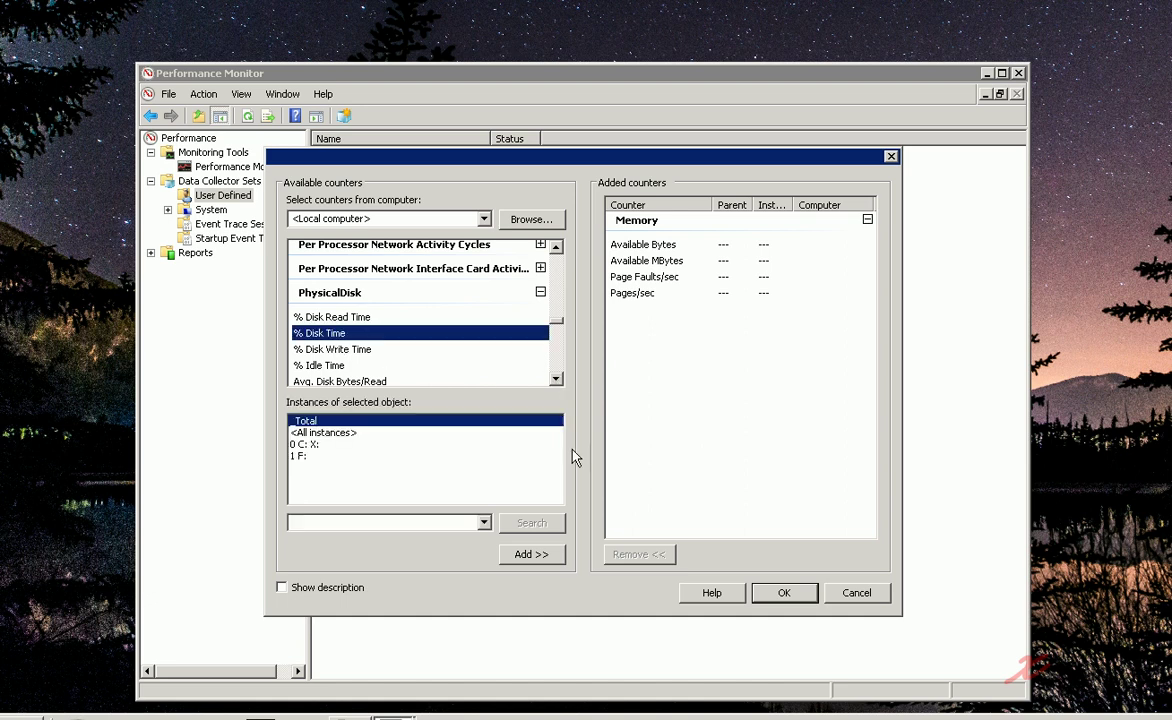
pyautogui.click(531, 555)
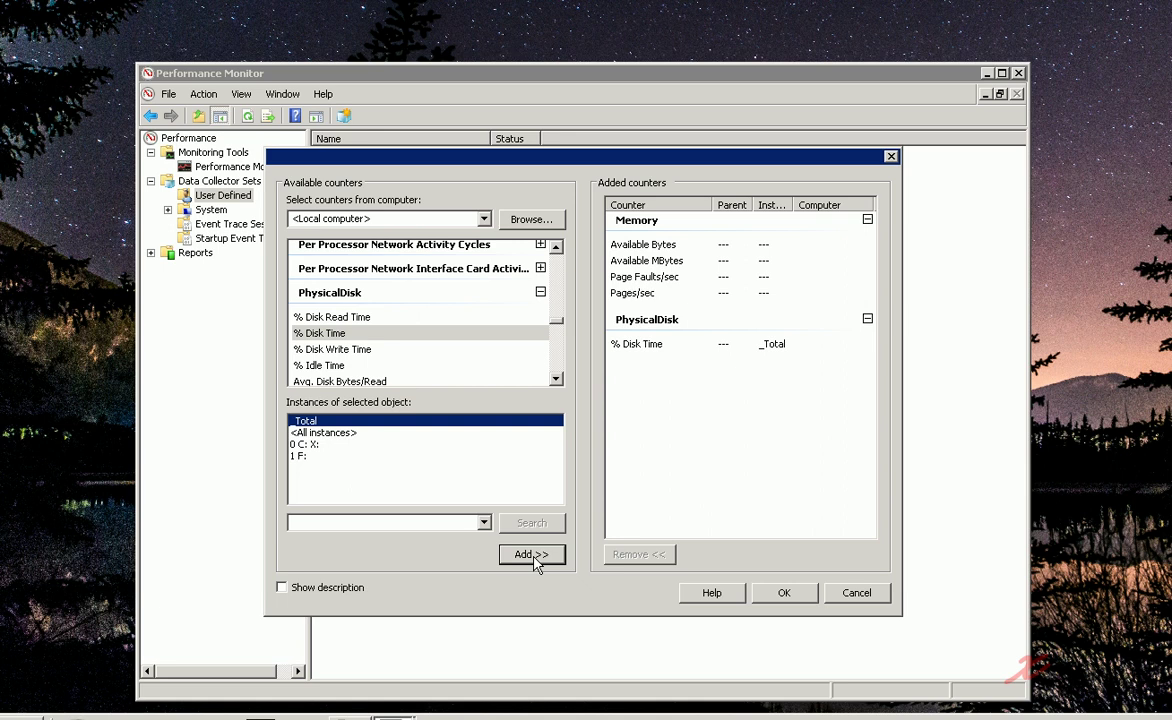
# Add the PhysicalDisk counters Avg. Disk sec/Read and Avg. Disk sec/Write for the _Total instance
pyautogui.click(556, 380)
pyautogui.click(556, 380)
pyautogui.click(556, 380)
pyautogui.click(556, 380)
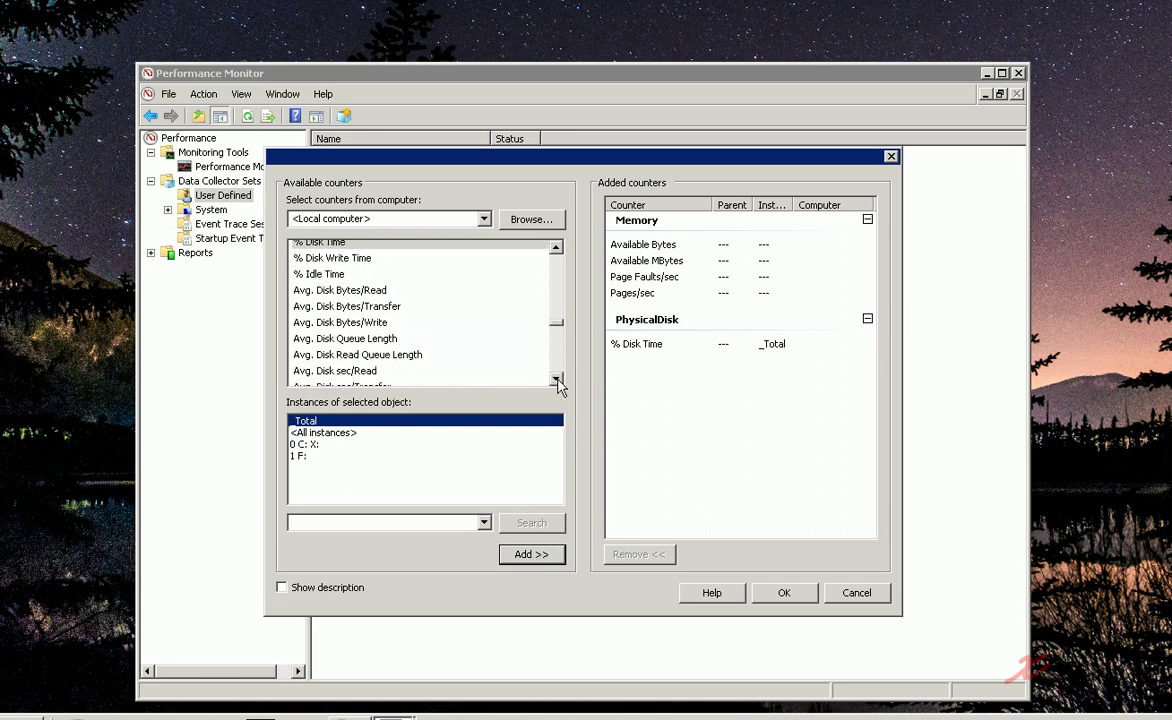
pyautogui.click(556, 380)
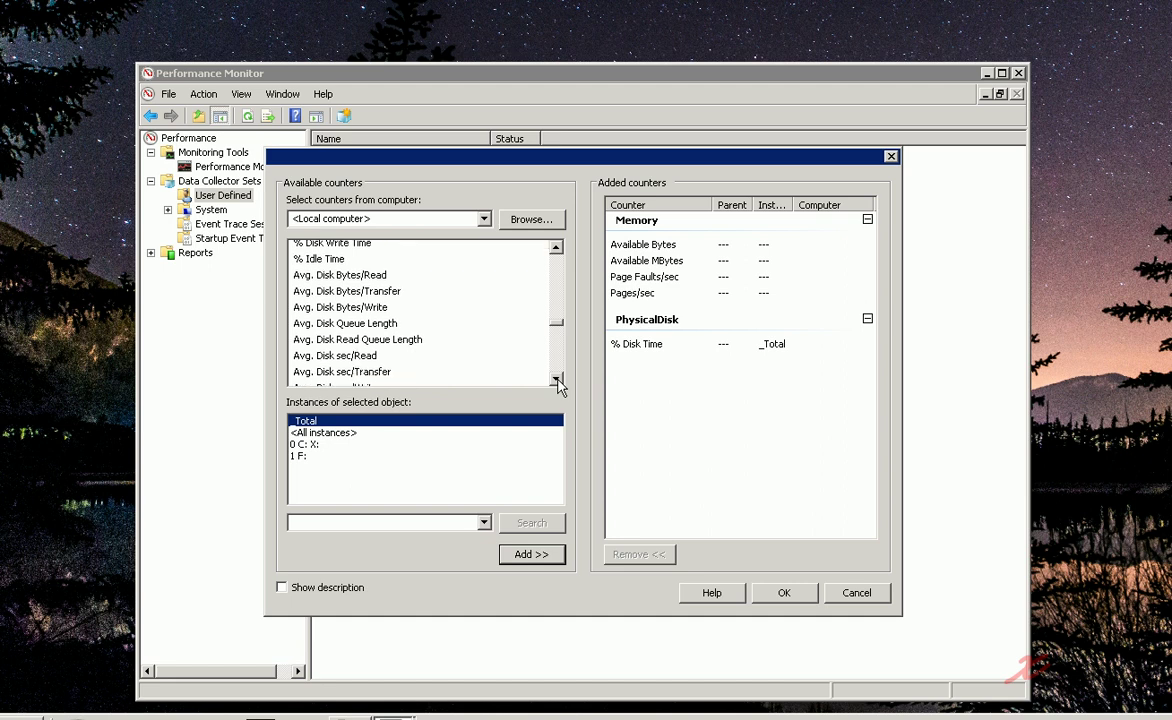
pyautogui.click(556, 380)
pyautogui.click(556, 380)
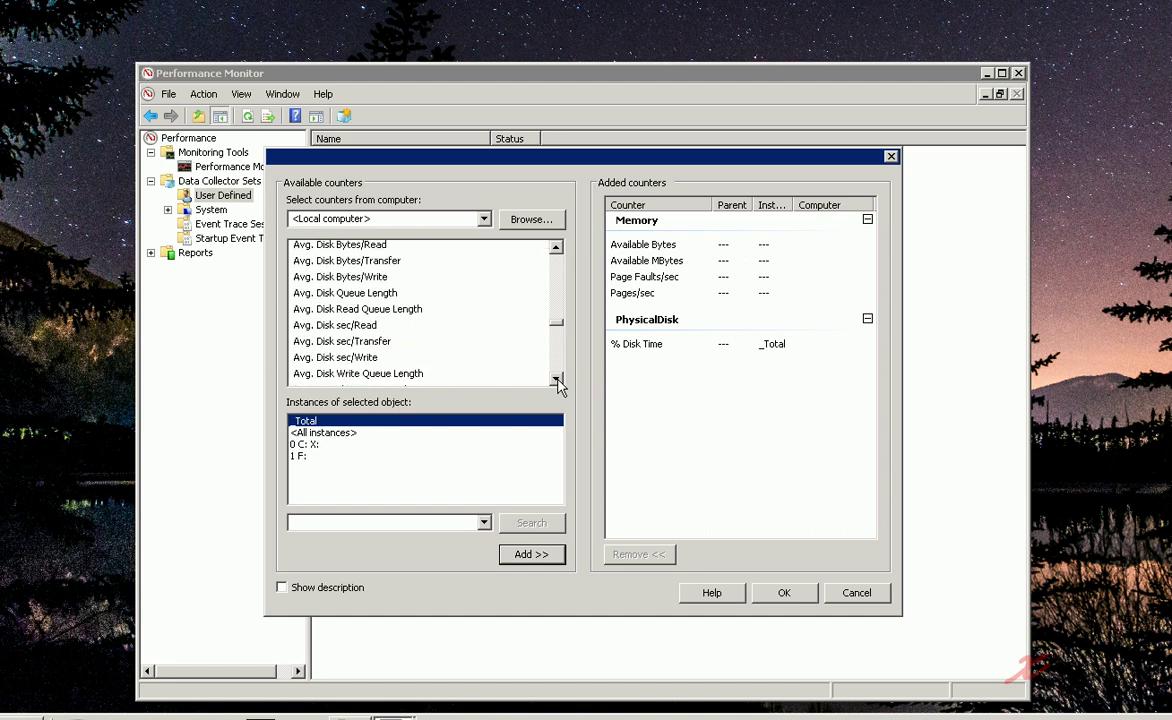
pyautogui.click(556, 380)
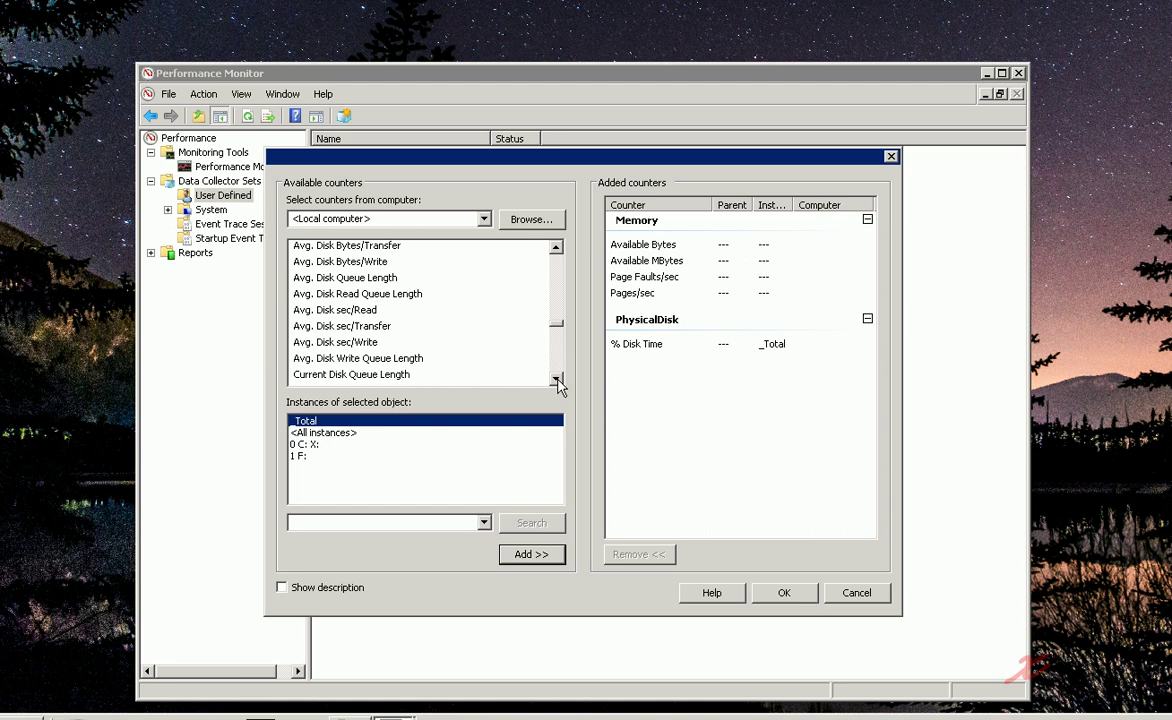
pyautogui.click(363, 313)
pyautogui.click(531, 555)
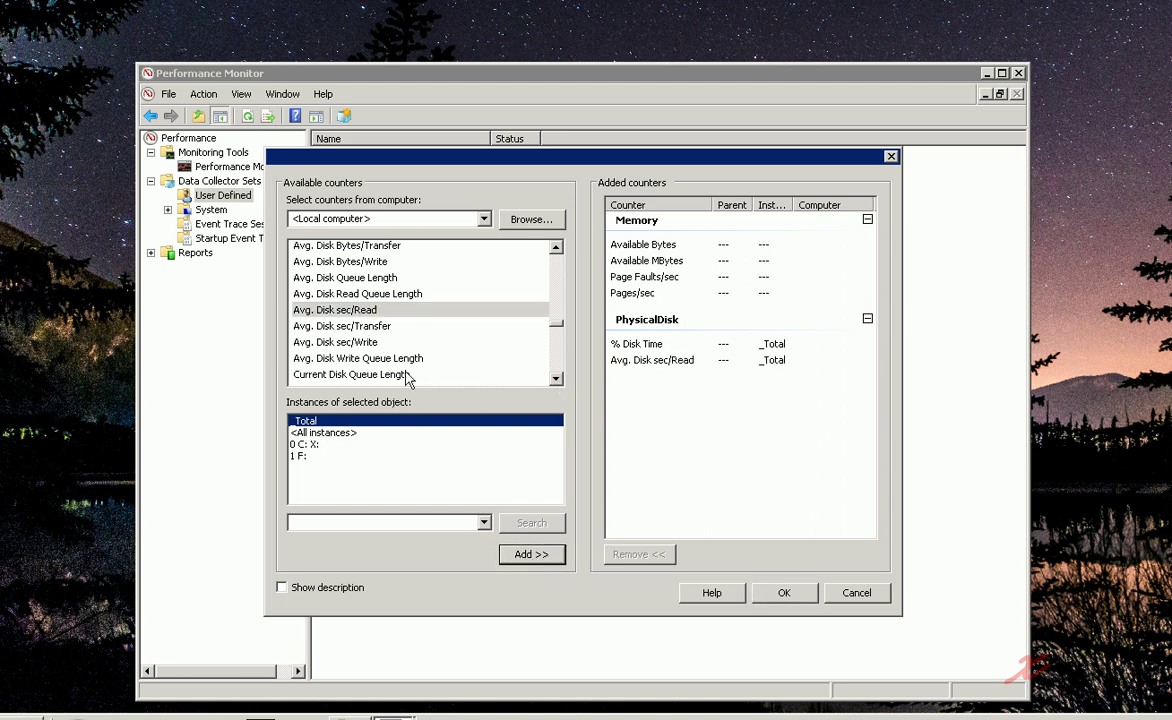
pyautogui.click(345, 342)
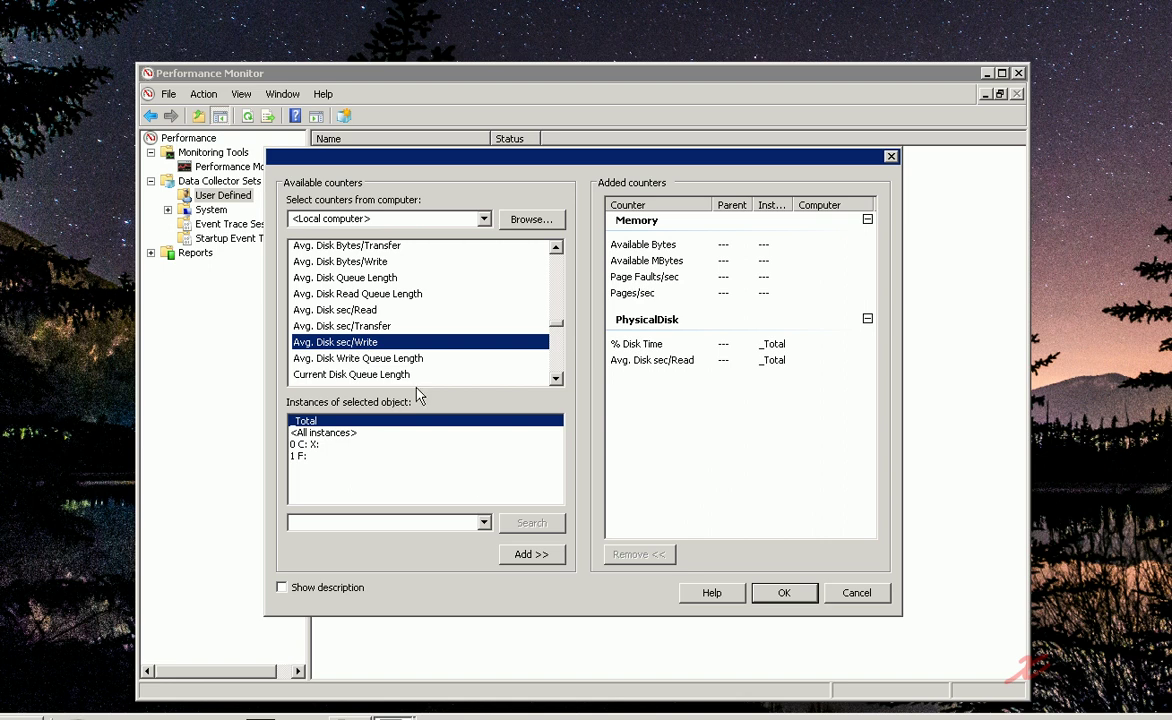
pyautogui.click(531, 555)
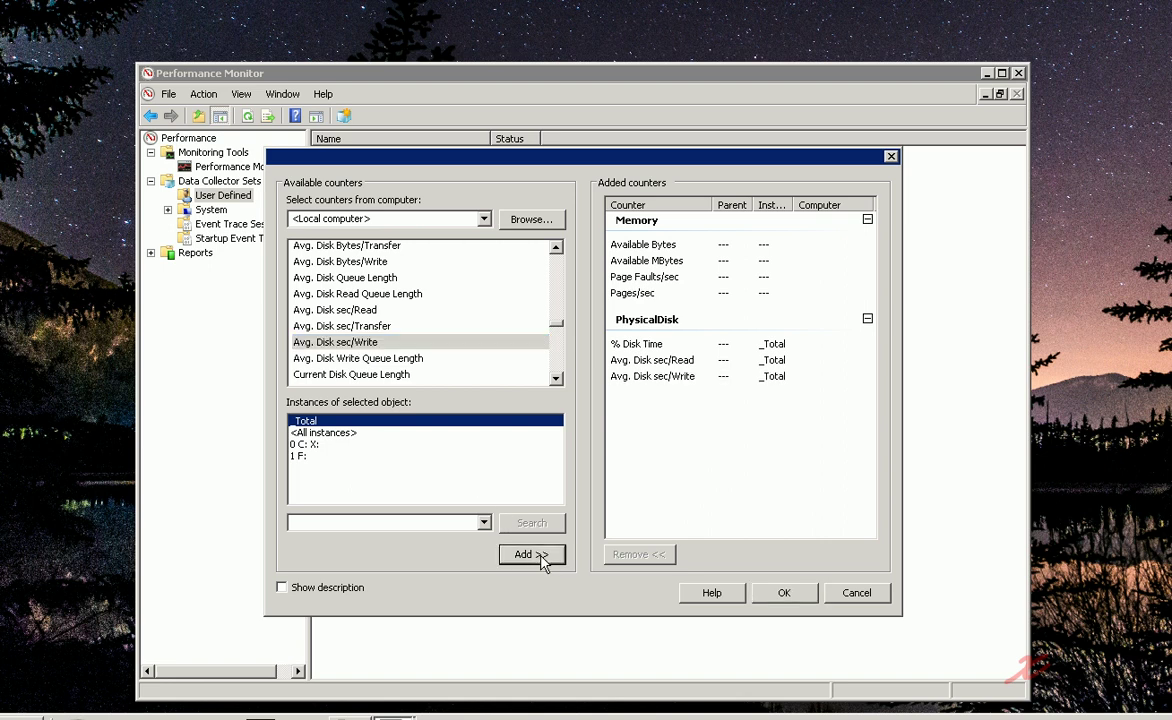
# Add the PhysicalDisk counter Current Disk Queue Length for the _Total instance
pyautogui.click(556, 380)
pyautogui.click(556, 380)
pyautogui.click(556, 380)
pyautogui.click(556, 380)
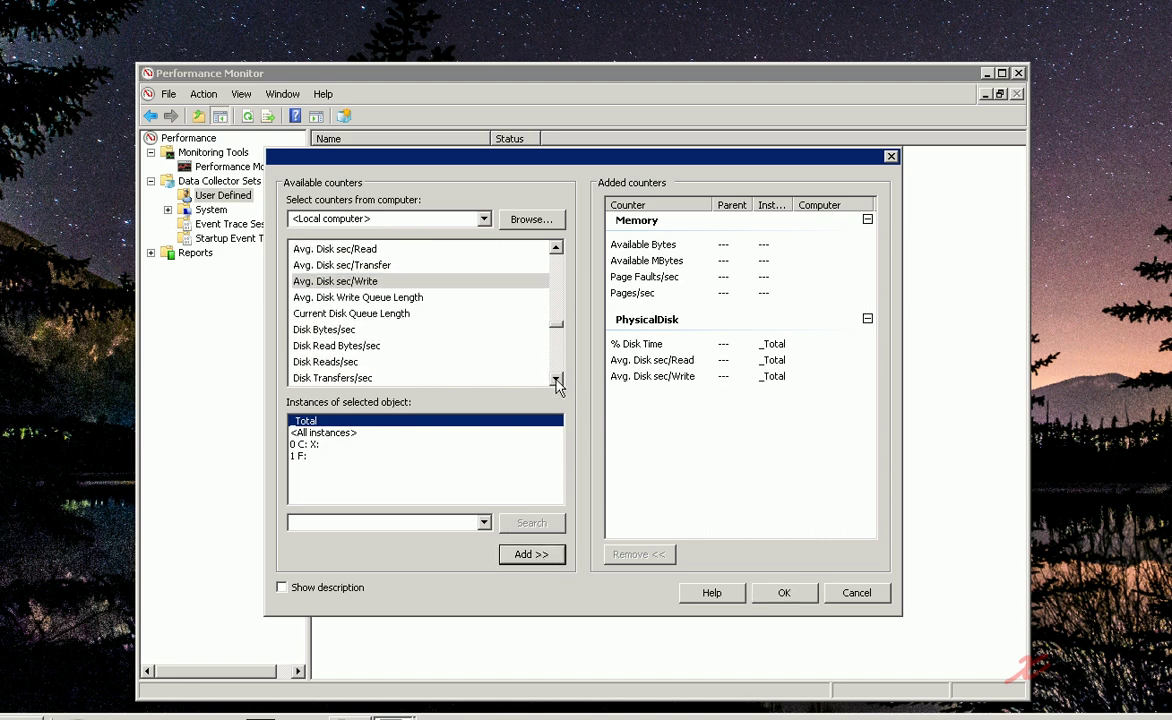
pyautogui.click(556, 380)
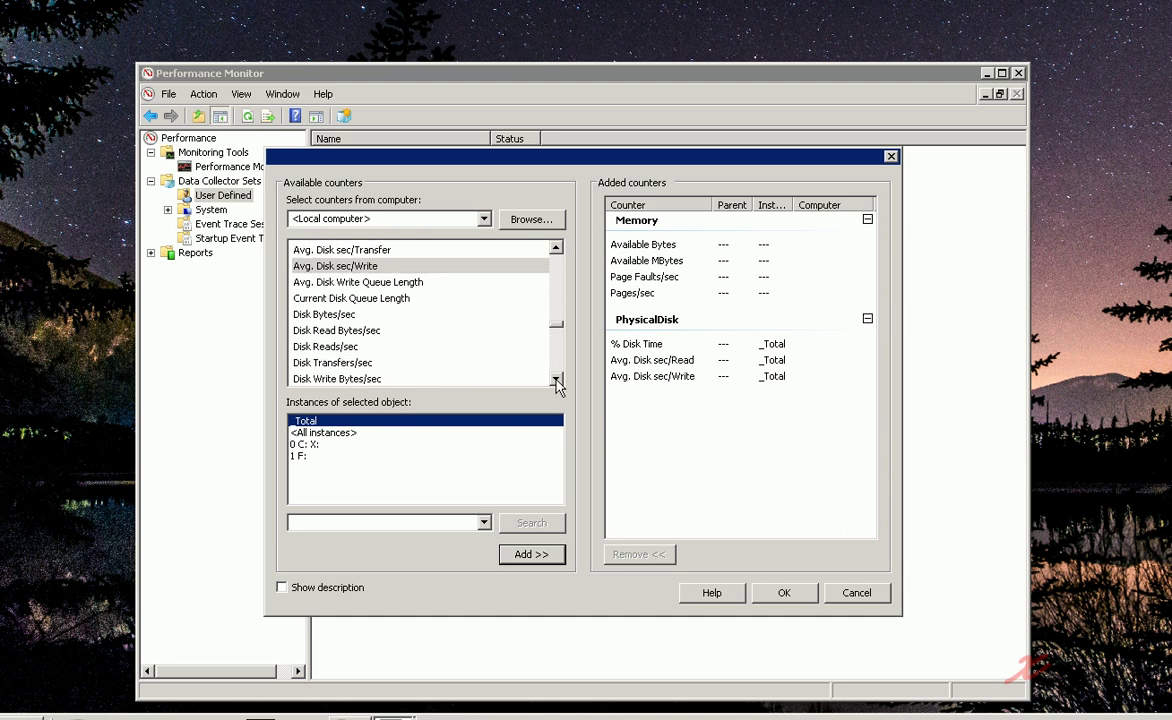
pyautogui.click(360, 297)
pyautogui.click(531, 554)
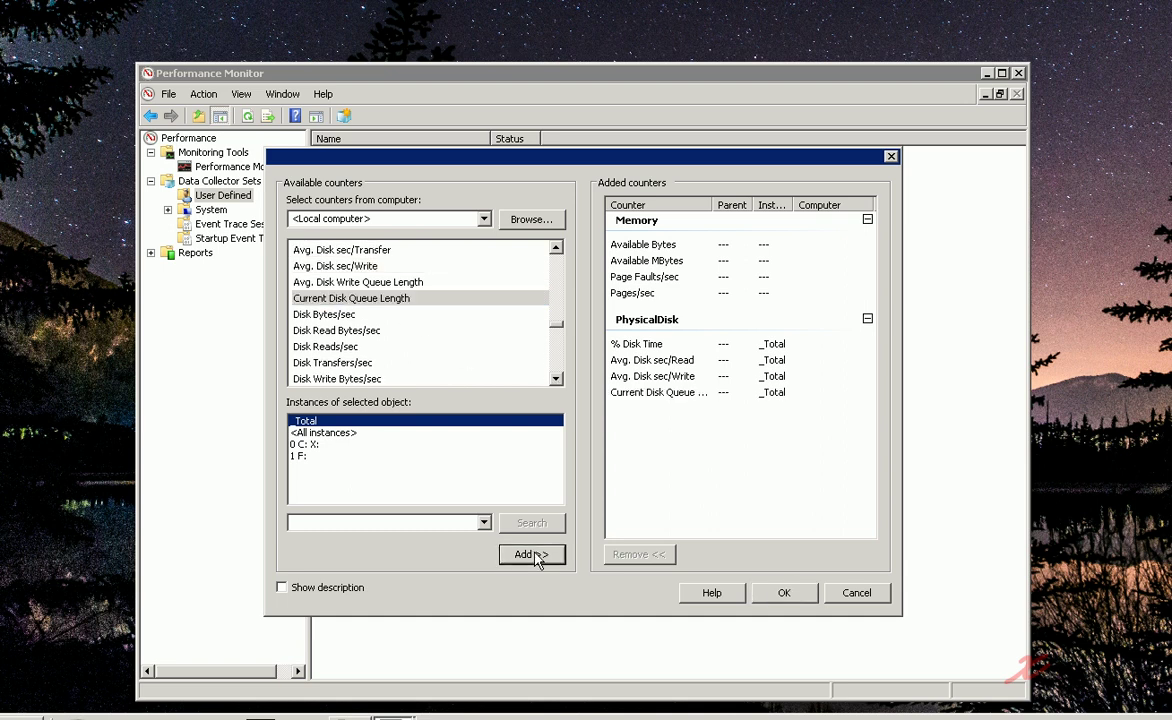
# Add the PhysicalDisk counters Disk Bytes/sec and Disk Transfers/sec for the _Total instance
pyautogui.click(556, 380)
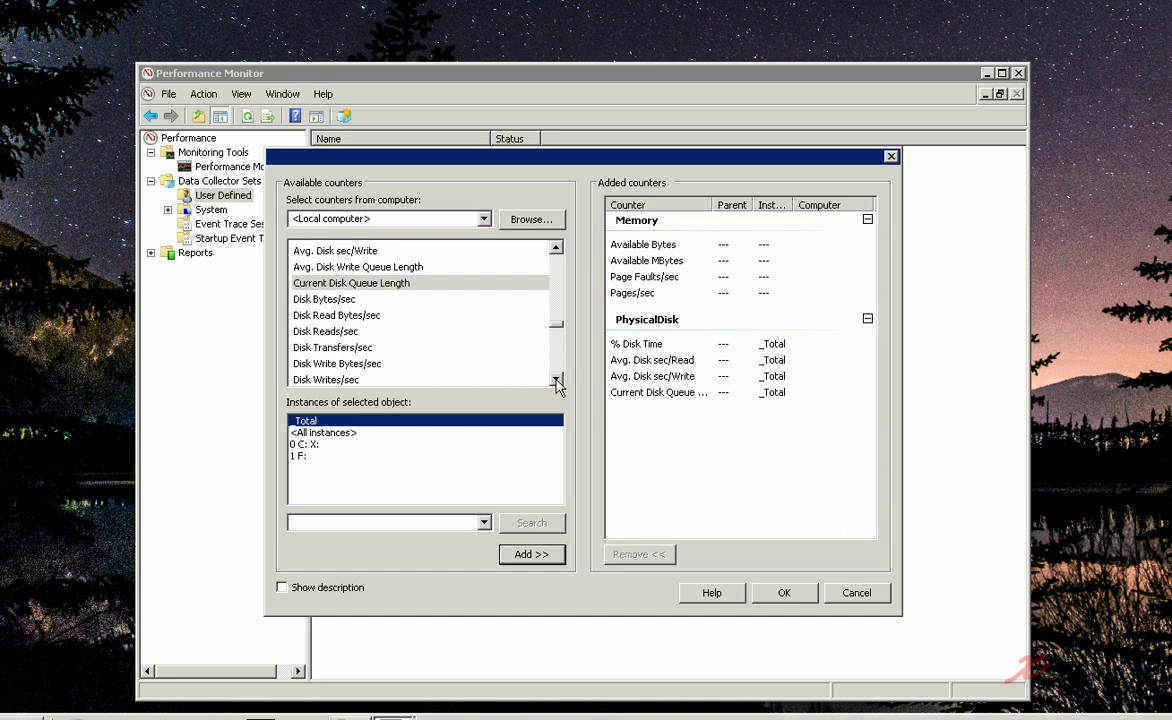
pyautogui.click(556, 380)
pyautogui.click(340, 284)
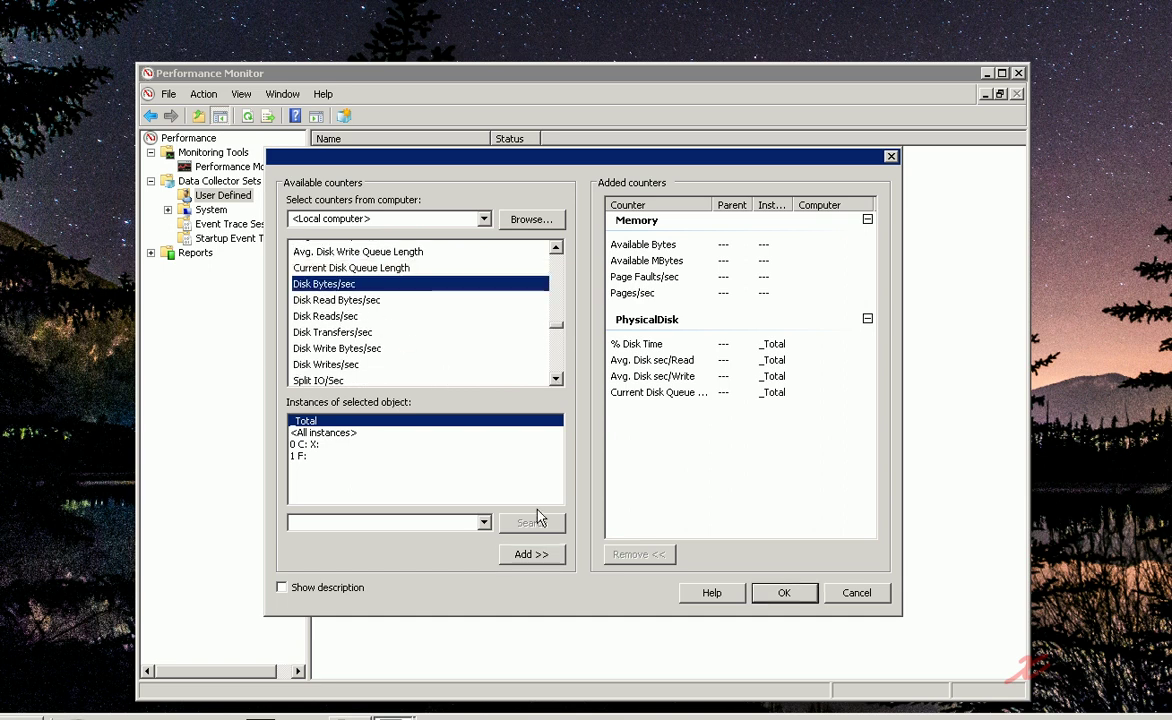
pyautogui.click(531, 554)
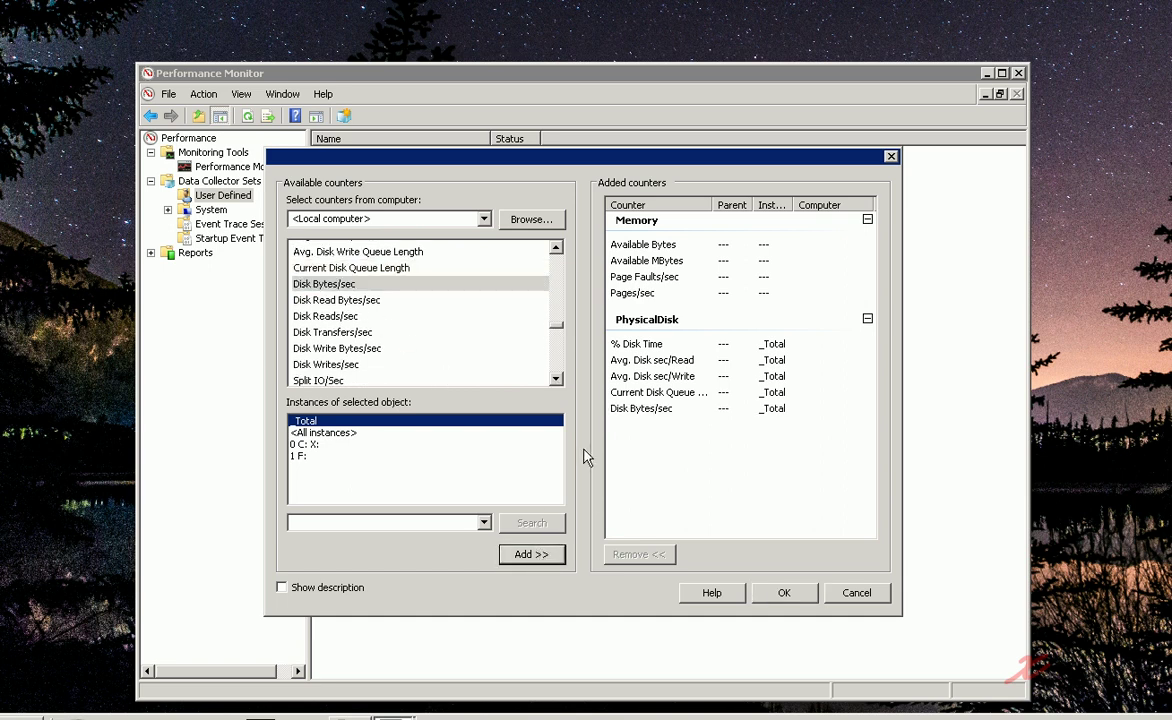
pyautogui.click(556, 380)
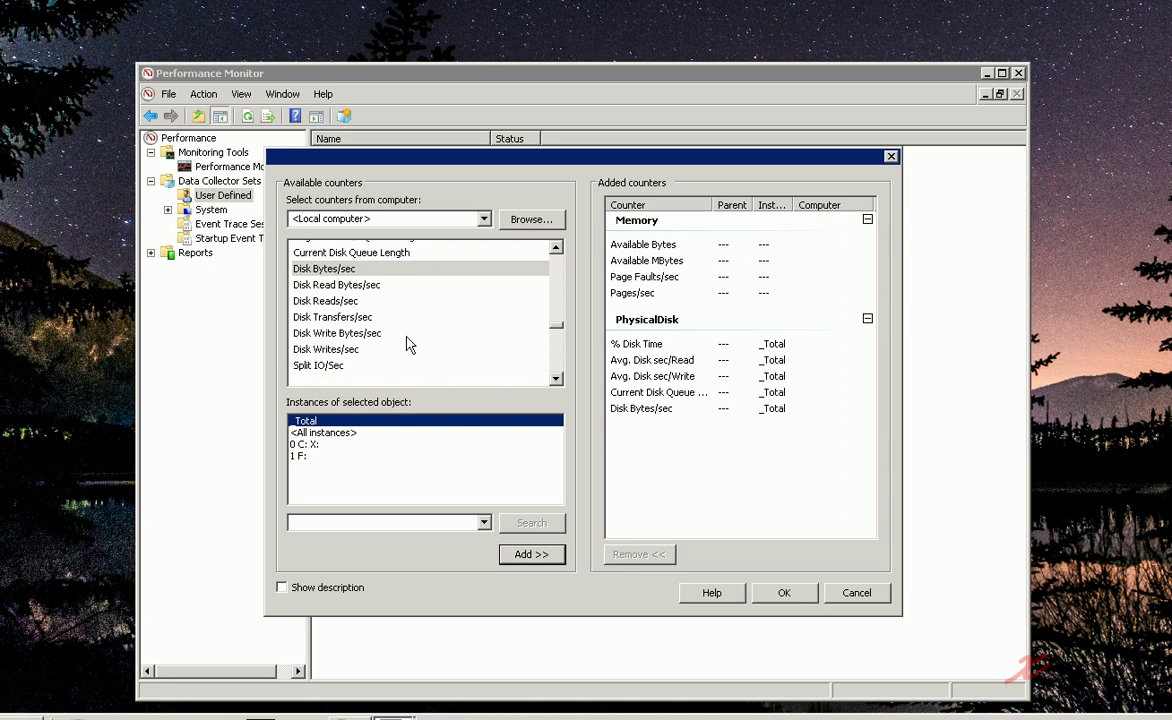
pyautogui.click(333, 316)
pyautogui.click(531, 554)
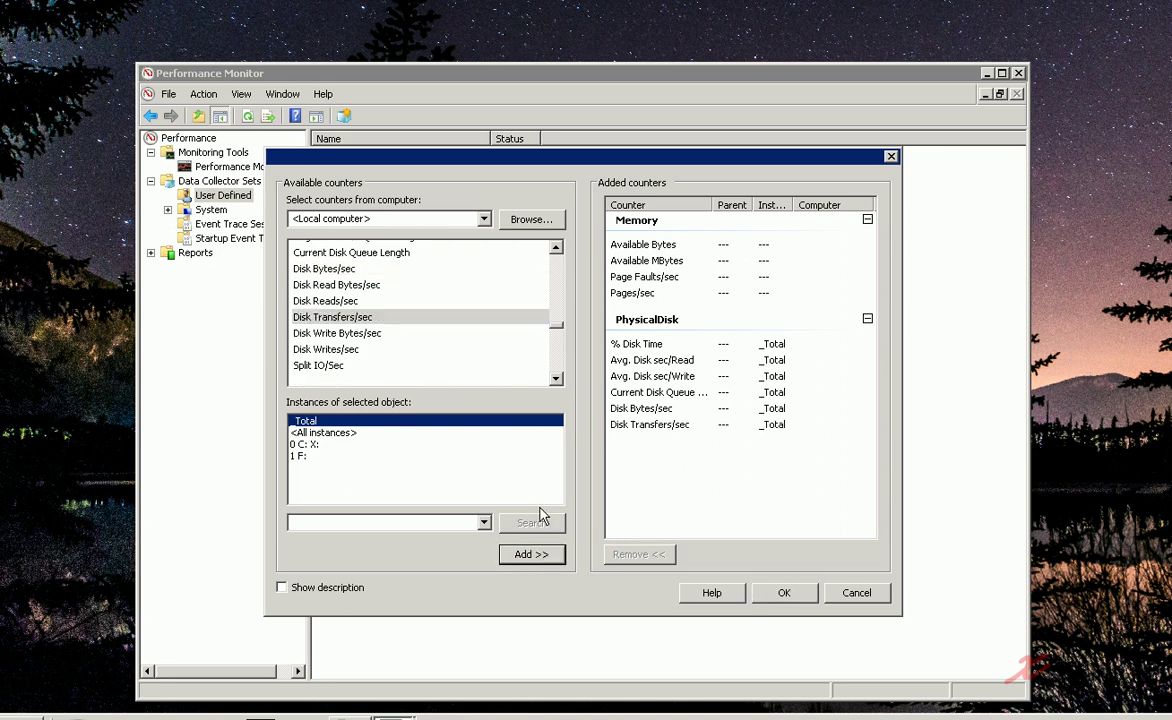
# Add the % Privileged Time and % Processor Time counters of the Processor object for the _Total instance
pyautogui.click(556, 380)
pyautogui.click(556, 380)
pyautogui.click(556, 380)
pyautogui.click(556, 380)
pyautogui.click(556, 380)
pyautogui.click(556, 380)
pyautogui.click(556, 380)
pyautogui.click(540, 342)
pyautogui.click(556, 380)
pyautogui.click(556, 380)
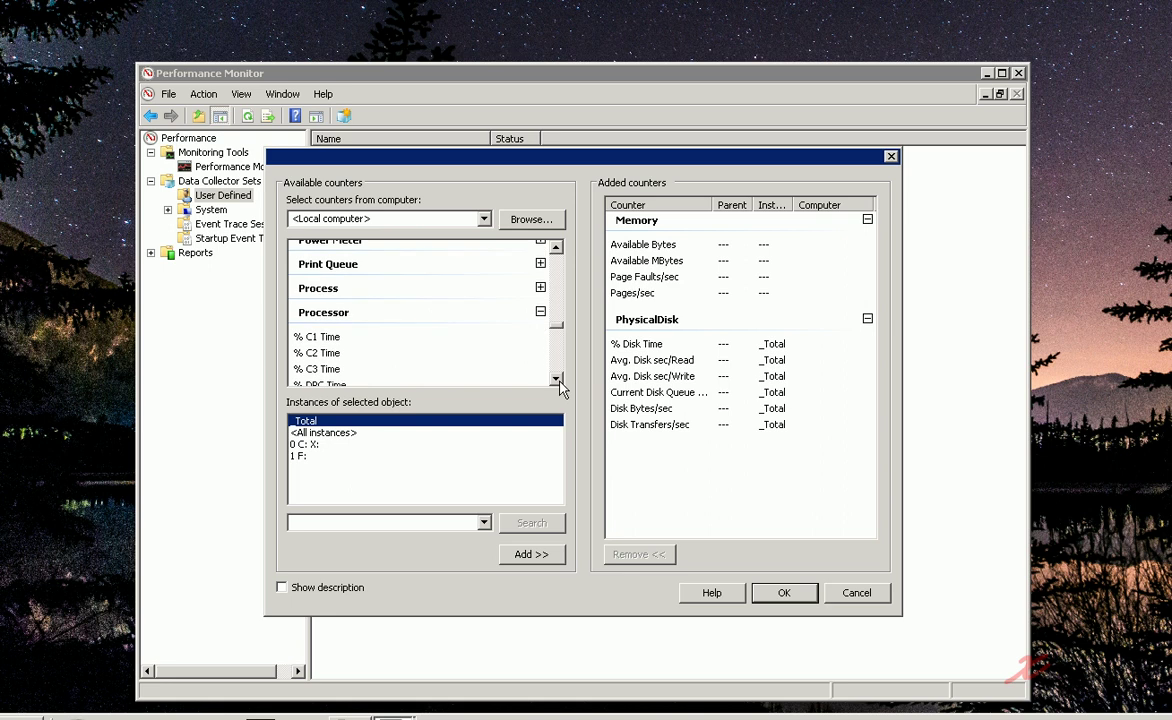
pyautogui.click(556, 380)
pyautogui.click(556, 380)
pyautogui.click(556, 380)
pyautogui.click(556, 380)
pyautogui.click(556, 380)
pyautogui.click(556, 380)
pyautogui.click(556, 380)
pyautogui.click(556, 380)
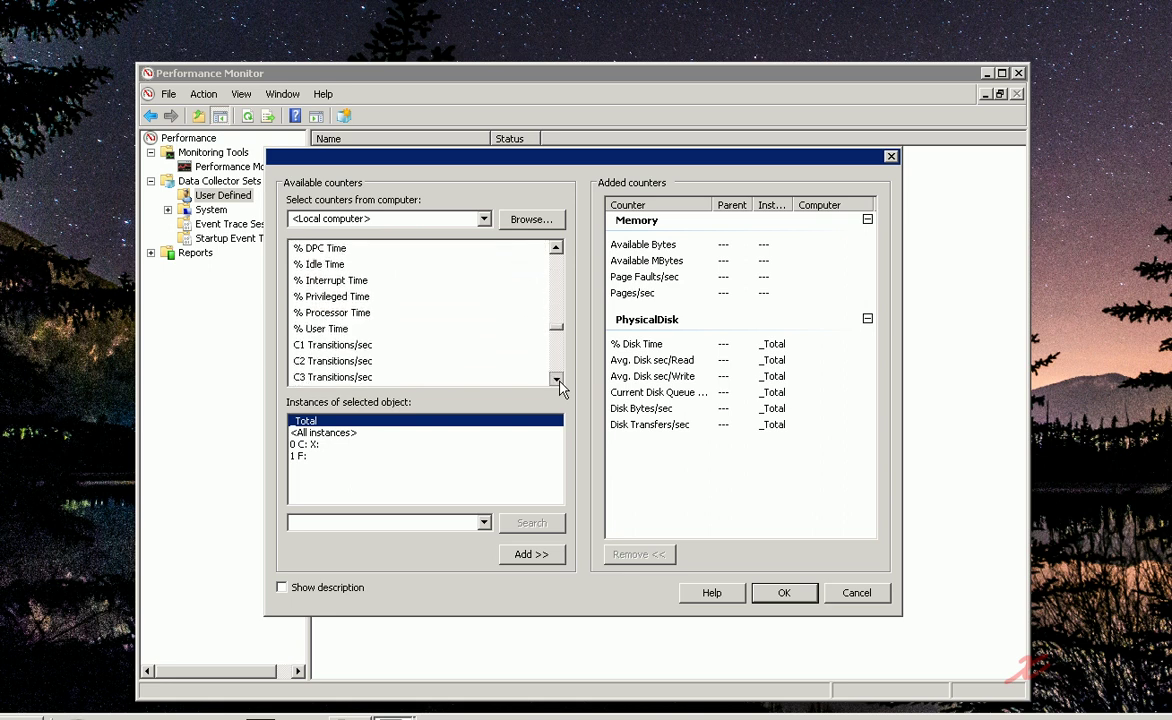
pyautogui.click(360, 298)
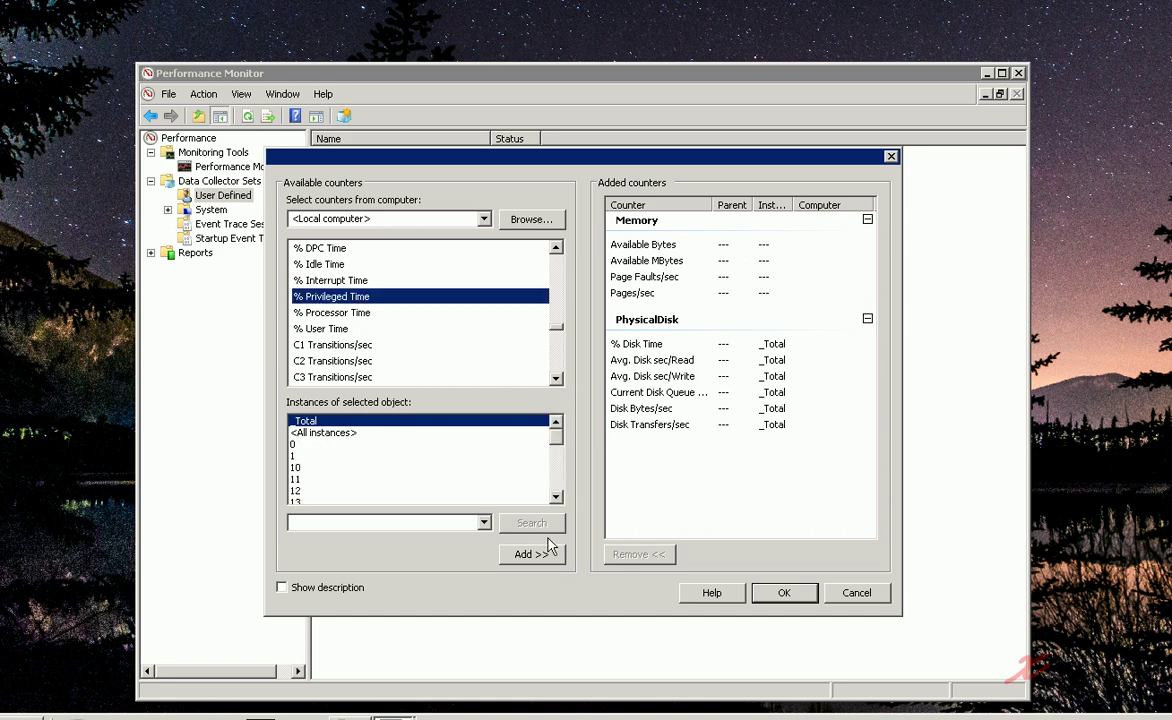
pyautogui.click(530, 554)
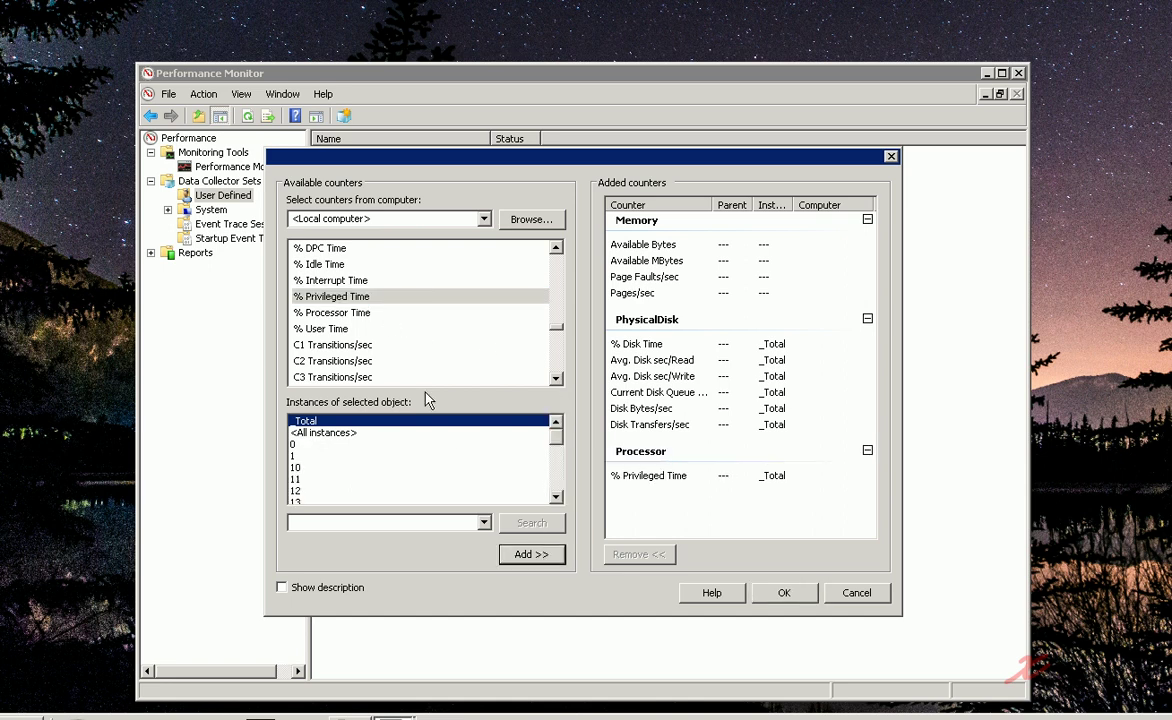
pyautogui.click(335, 312)
pyautogui.click(531, 554)
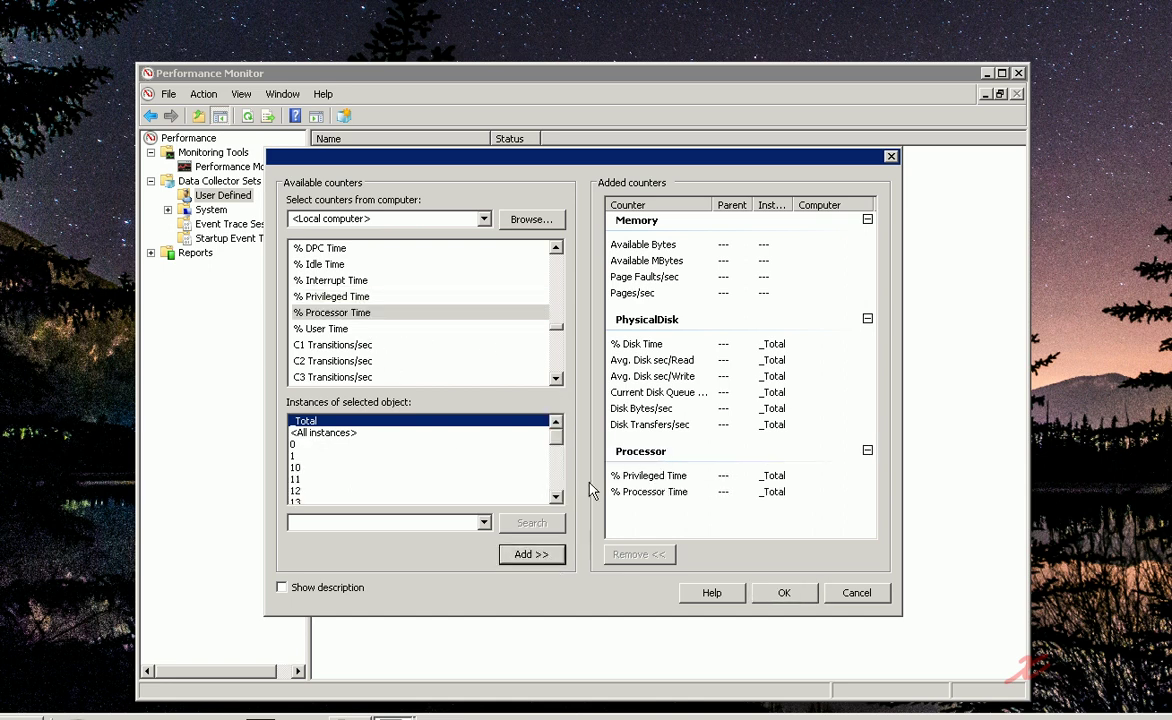
# Expand the SQLServer:Access Methods object in the list of available counters
pyautogui.scroll(-5, 558, 387)
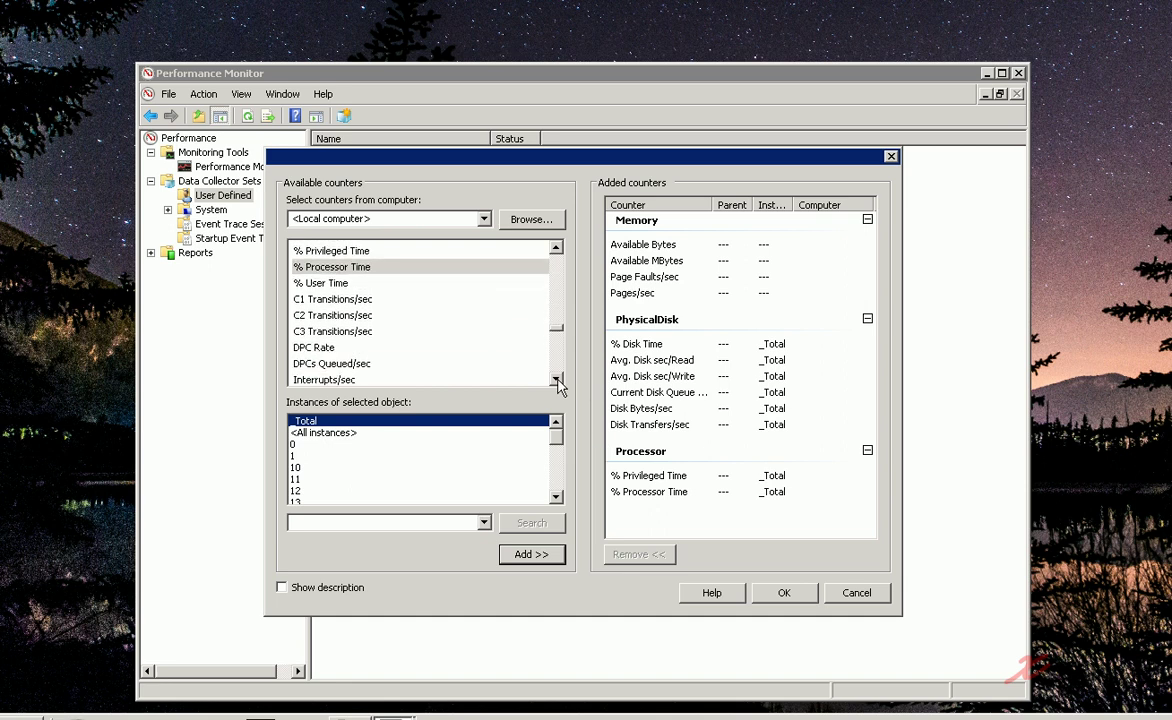
pyautogui.scroll(-5, 558, 387)
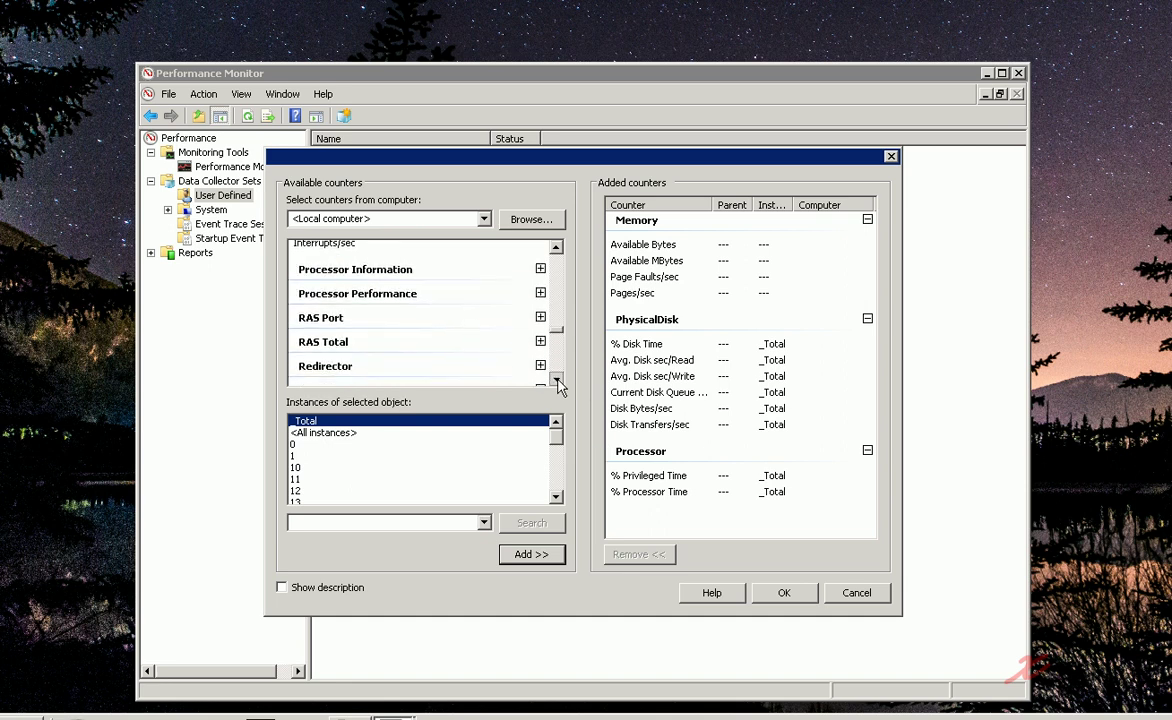
pyautogui.scroll(-5, 558, 387)
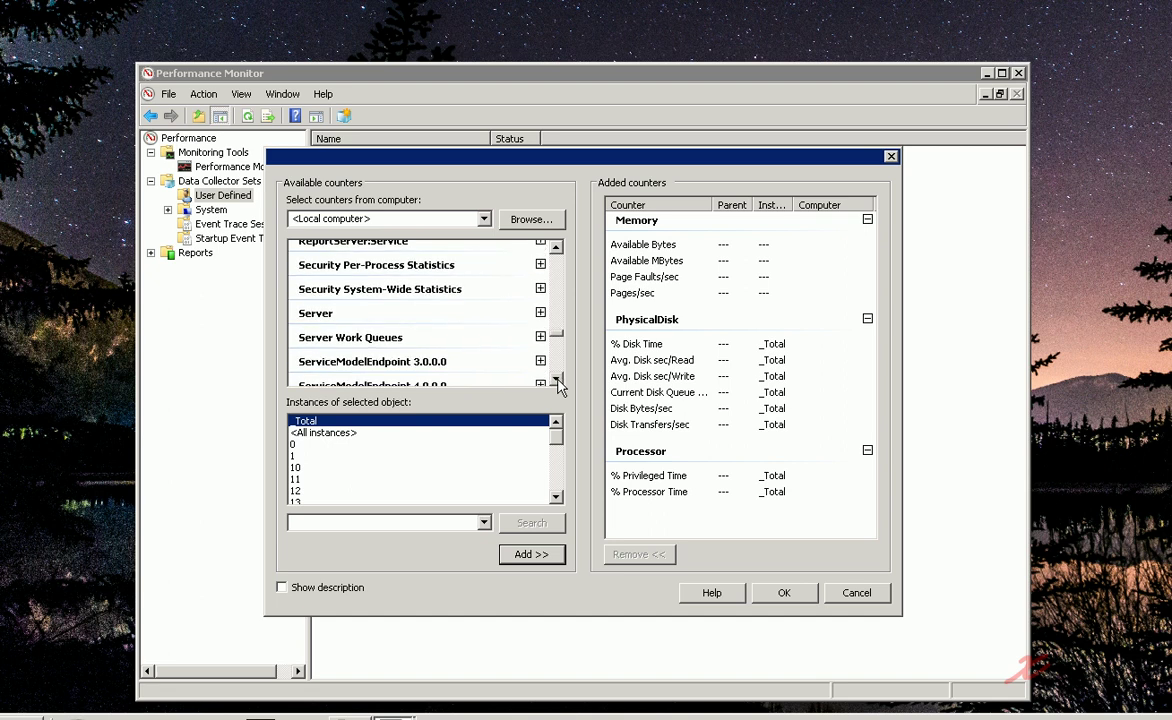
pyautogui.scroll(-5, 558, 387)
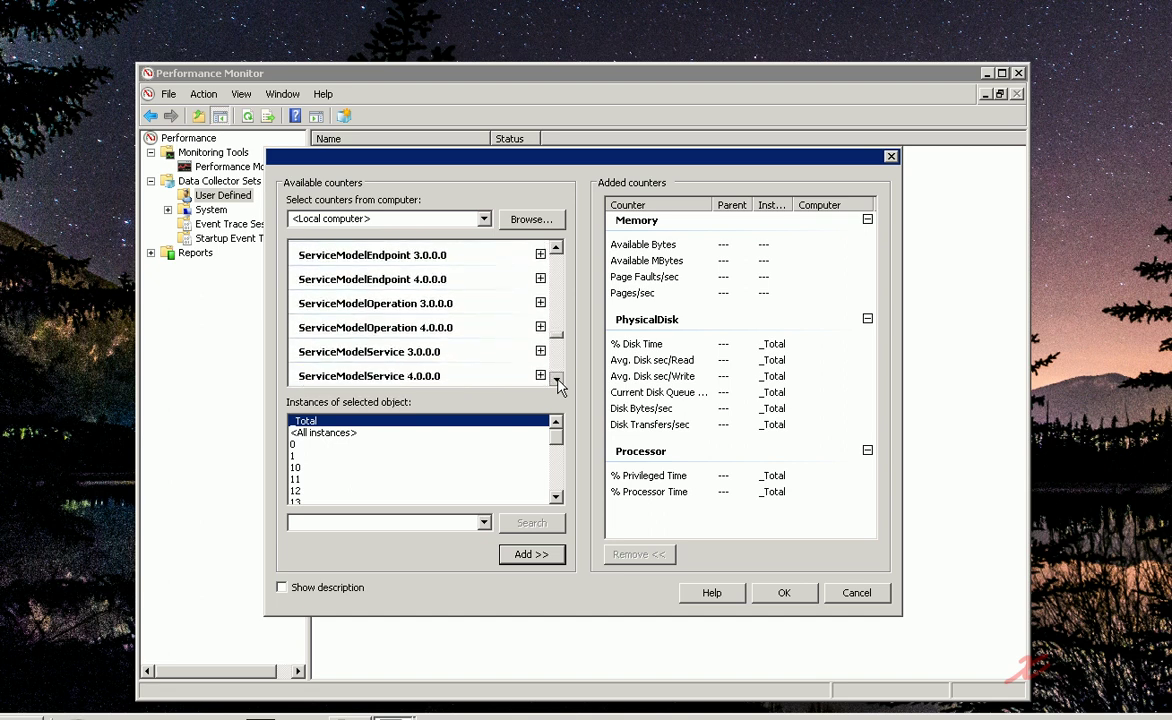
pyautogui.scroll(-2, 558, 387)
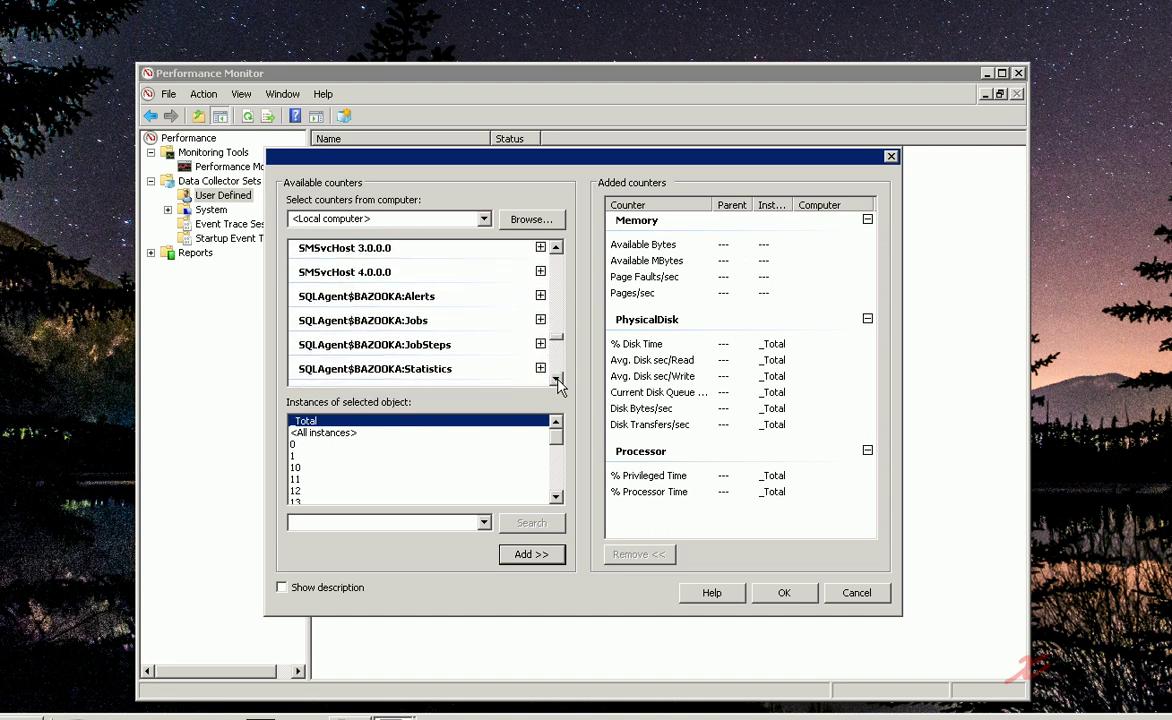
pyautogui.scroll(-3, 558, 387)
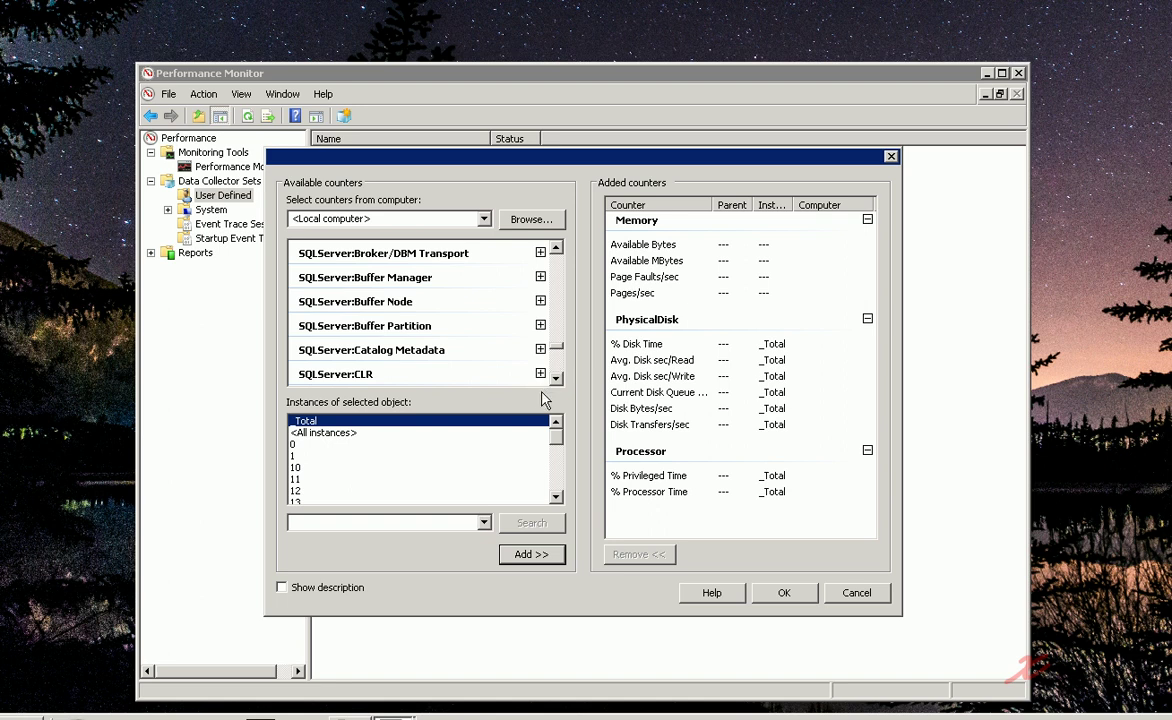
pyautogui.click(556, 380)
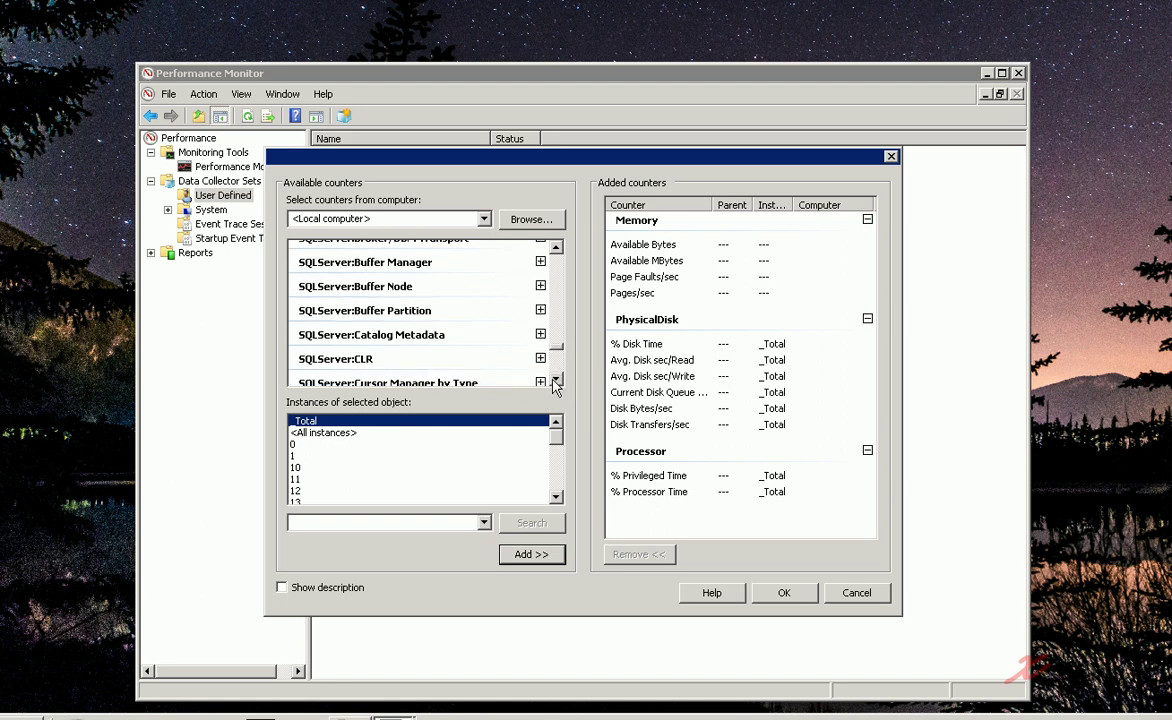
pyautogui.click(561, 381)
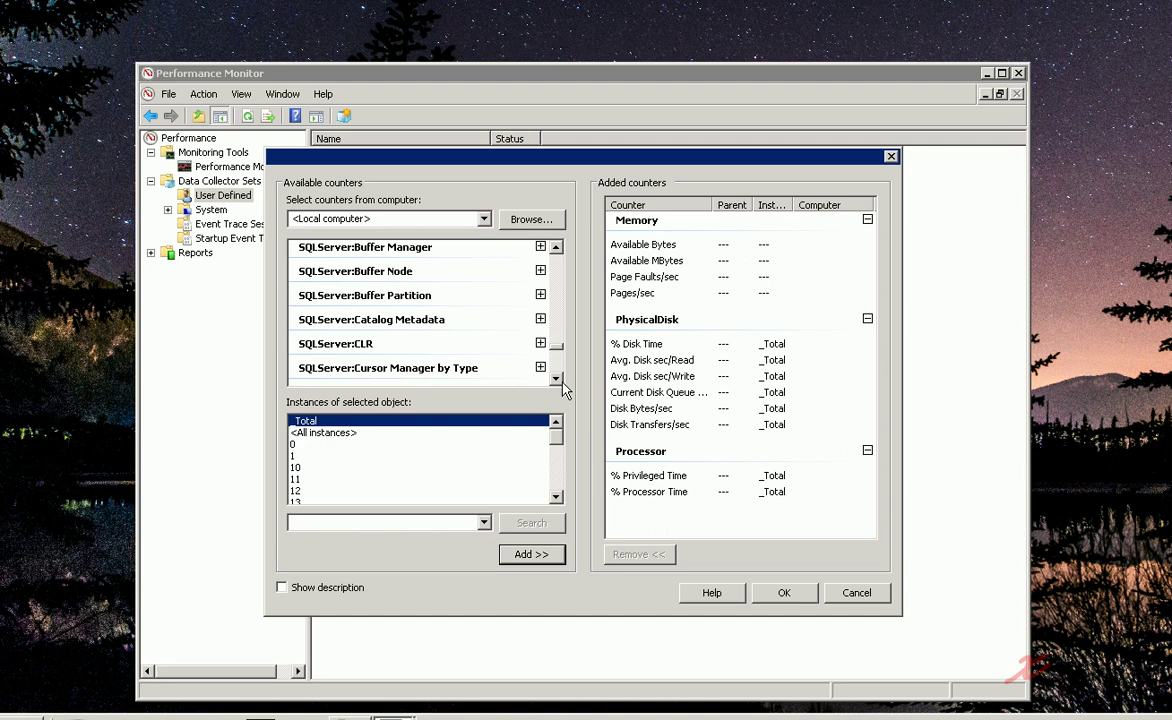
pyautogui.click(562, 382)
pyautogui.click(562, 382)
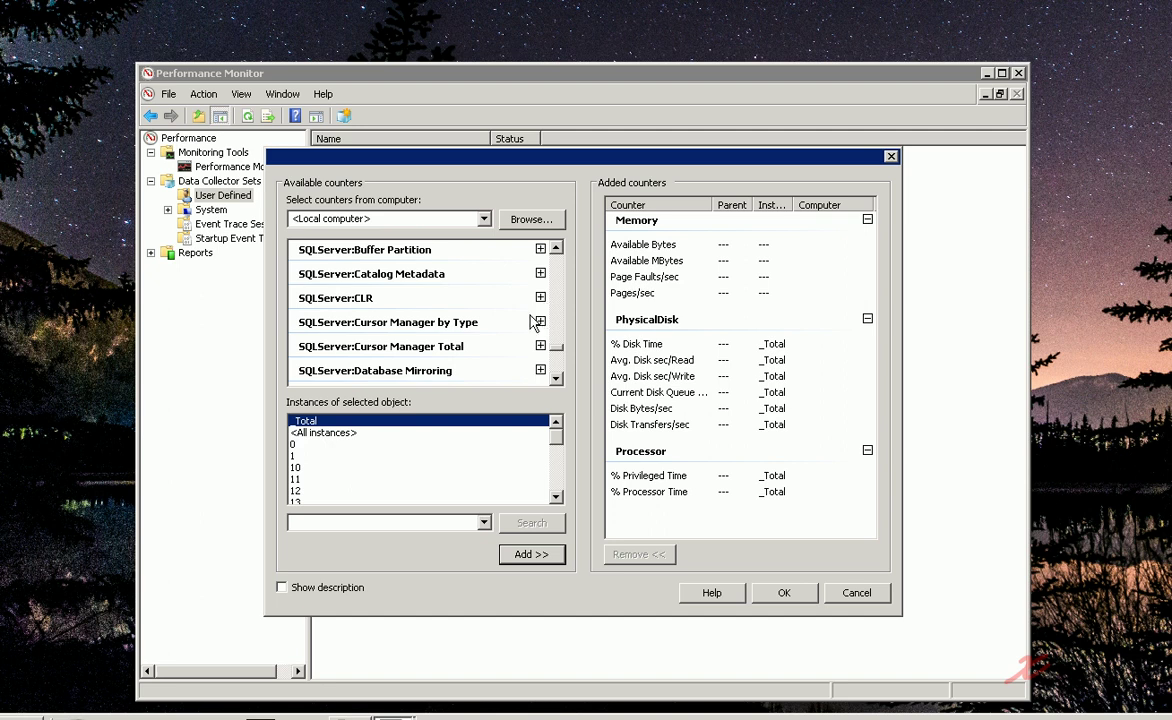
pyautogui.click(556, 247)
pyautogui.click(556, 247)
pyautogui.click(556, 247)
pyautogui.click(556, 247)
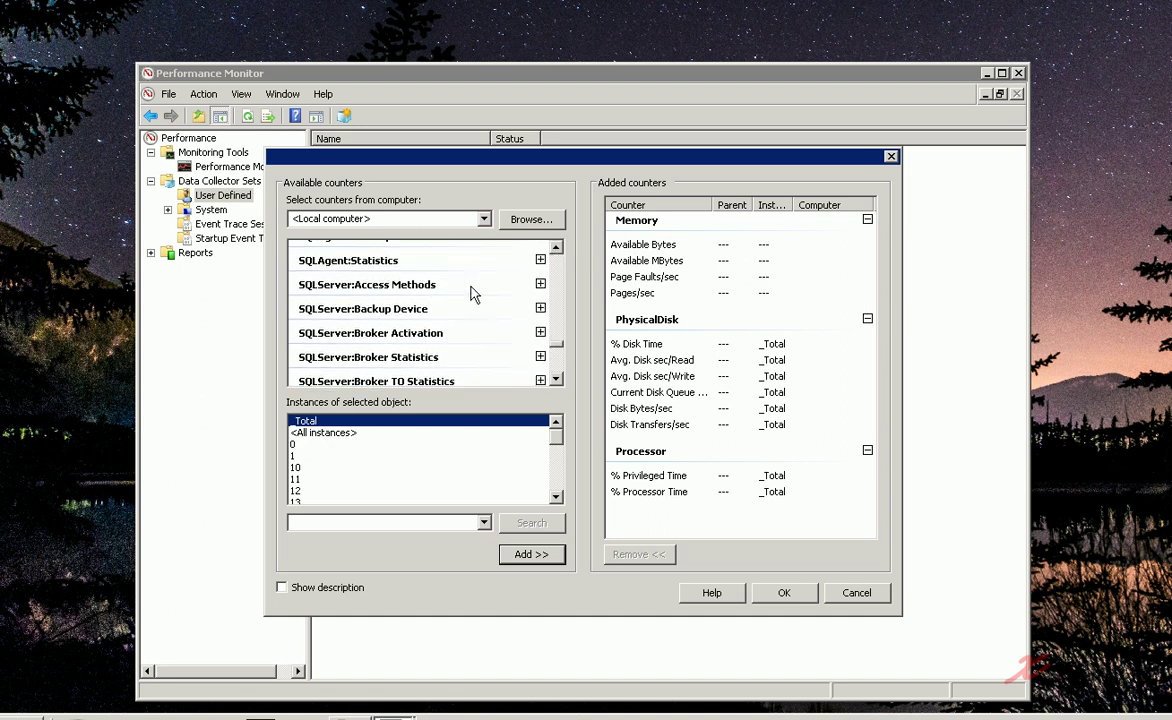
pyautogui.click(540, 285)
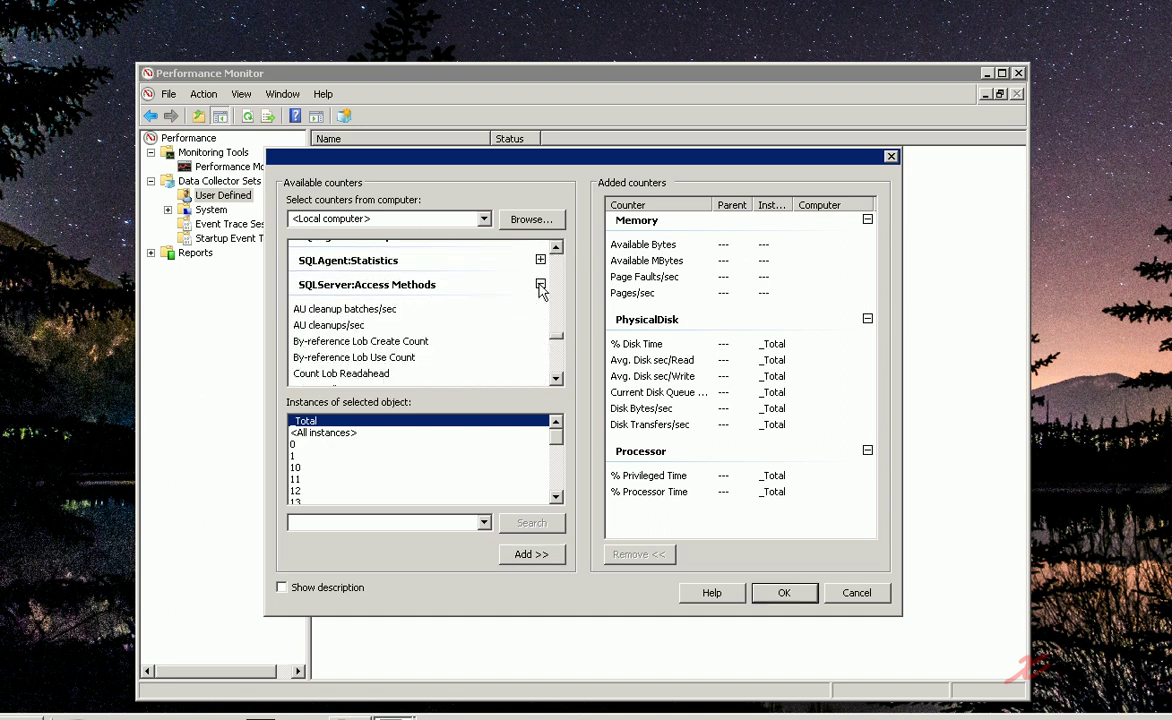
# Add the FreeSpace Scans/sec and Full Scans/sec counters of the SQLServer:Access Methods object
pyautogui.click(556, 380)
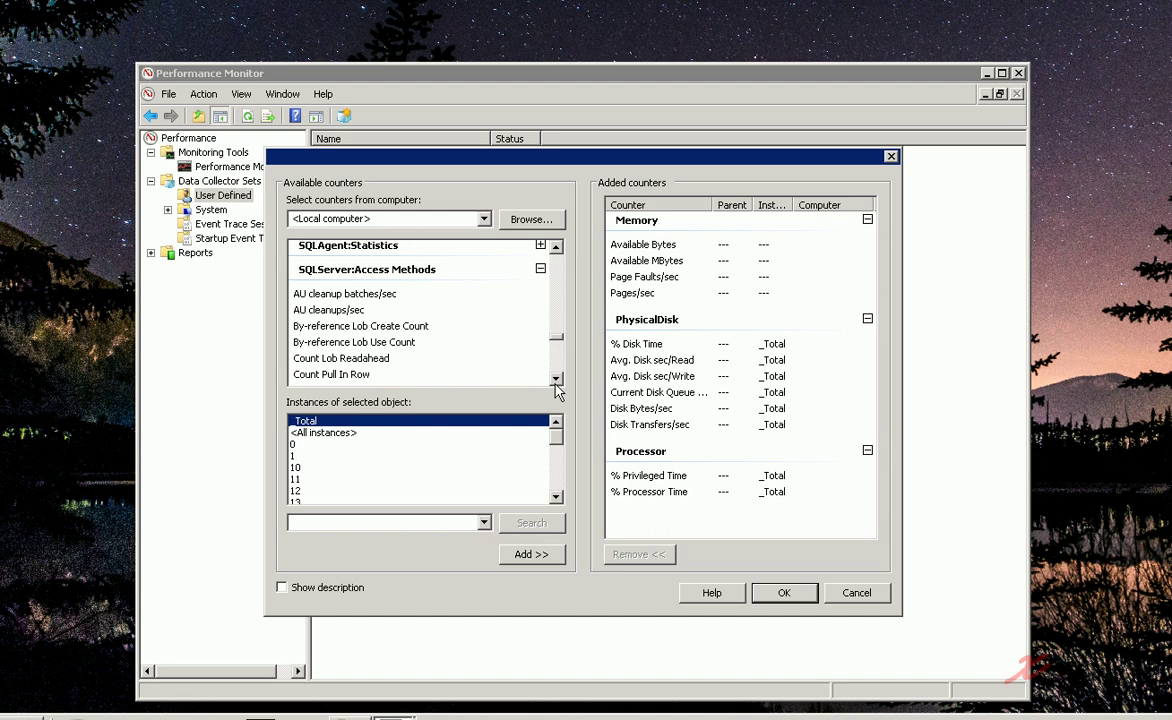
pyautogui.click(556, 380)
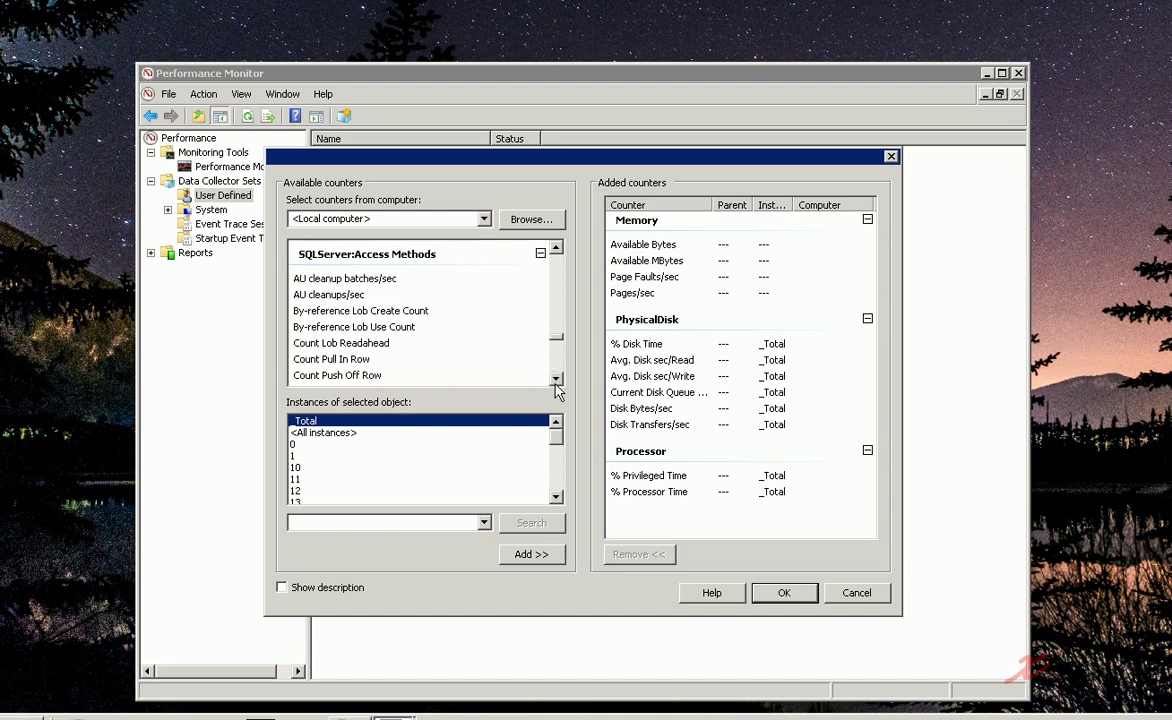
pyautogui.click(556, 380)
pyautogui.click(556, 380)
pyautogui.click(556, 380)
pyautogui.click(556, 380)
pyautogui.click(556, 380)
pyautogui.click(556, 380)
pyautogui.click(556, 380)
pyautogui.click(556, 380)
pyautogui.click(556, 380)
pyautogui.click(556, 380)
pyautogui.click(556, 380)
pyautogui.click(556, 380)
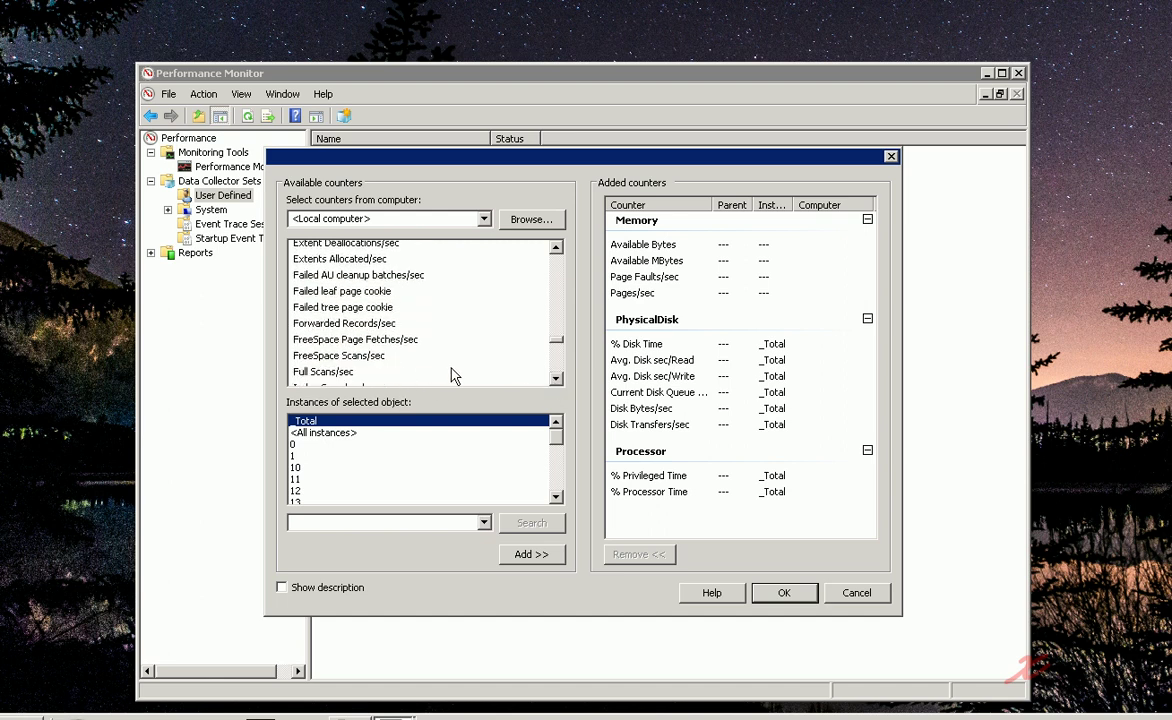
pyautogui.click(379, 357)
pyautogui.click(527, 554)
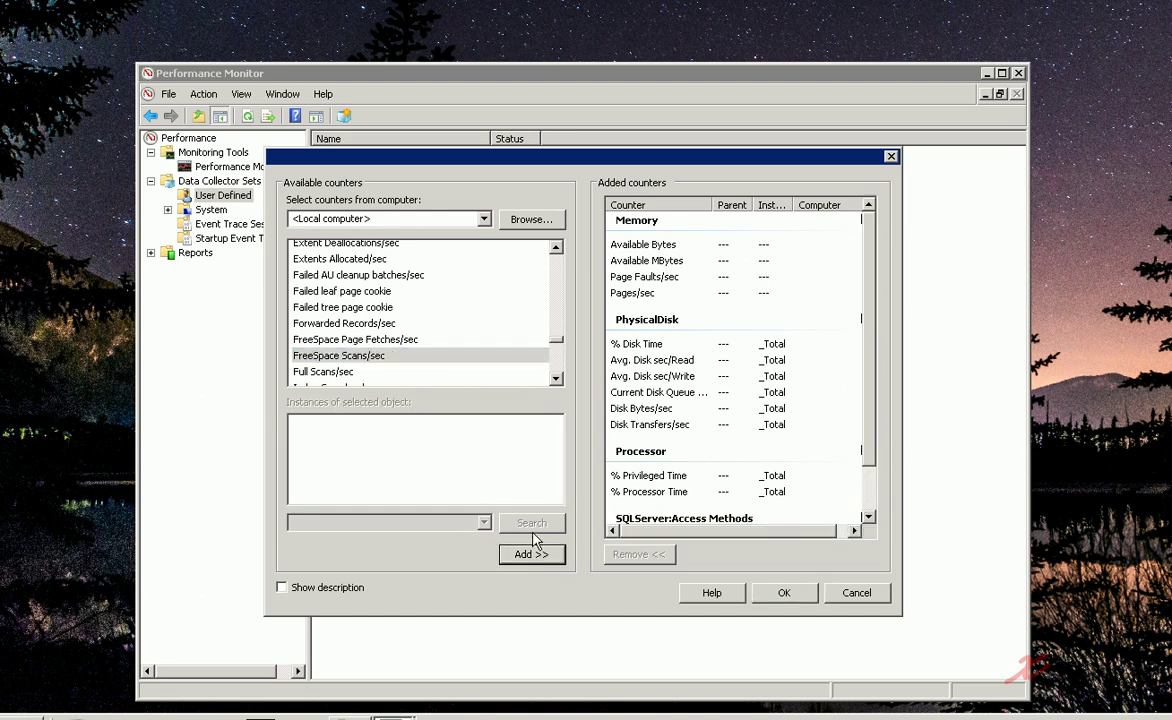
pyautogui.click(323, 371)
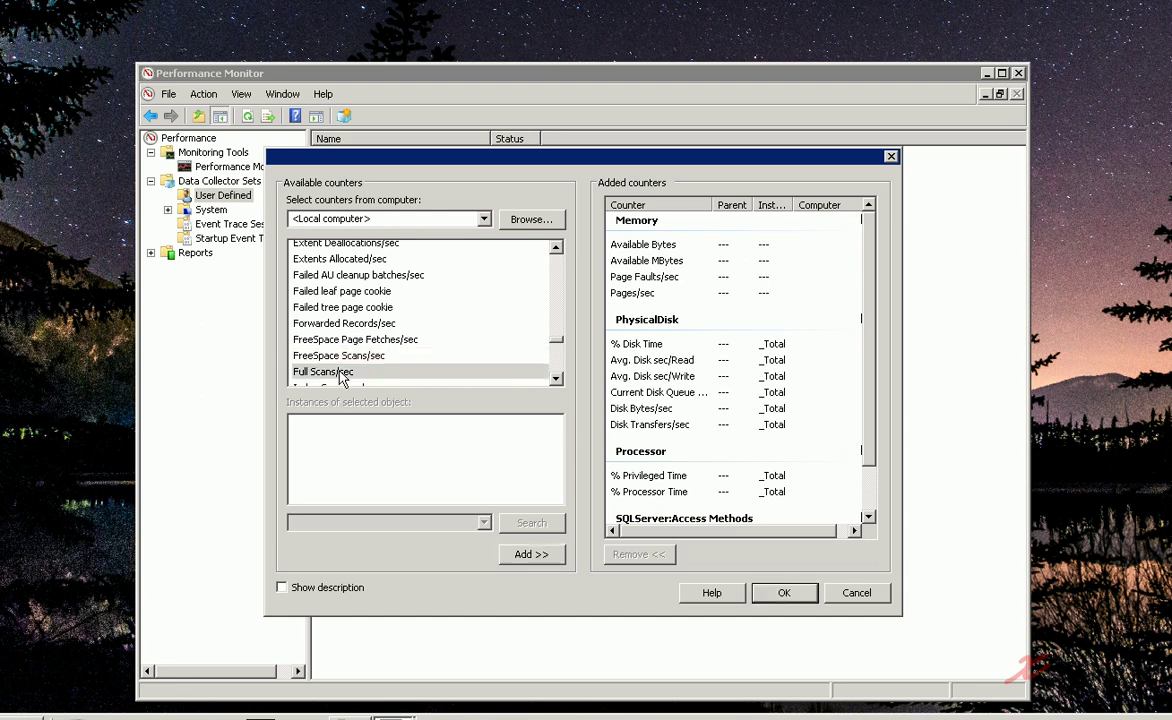
pyautogui.click(530, 555)
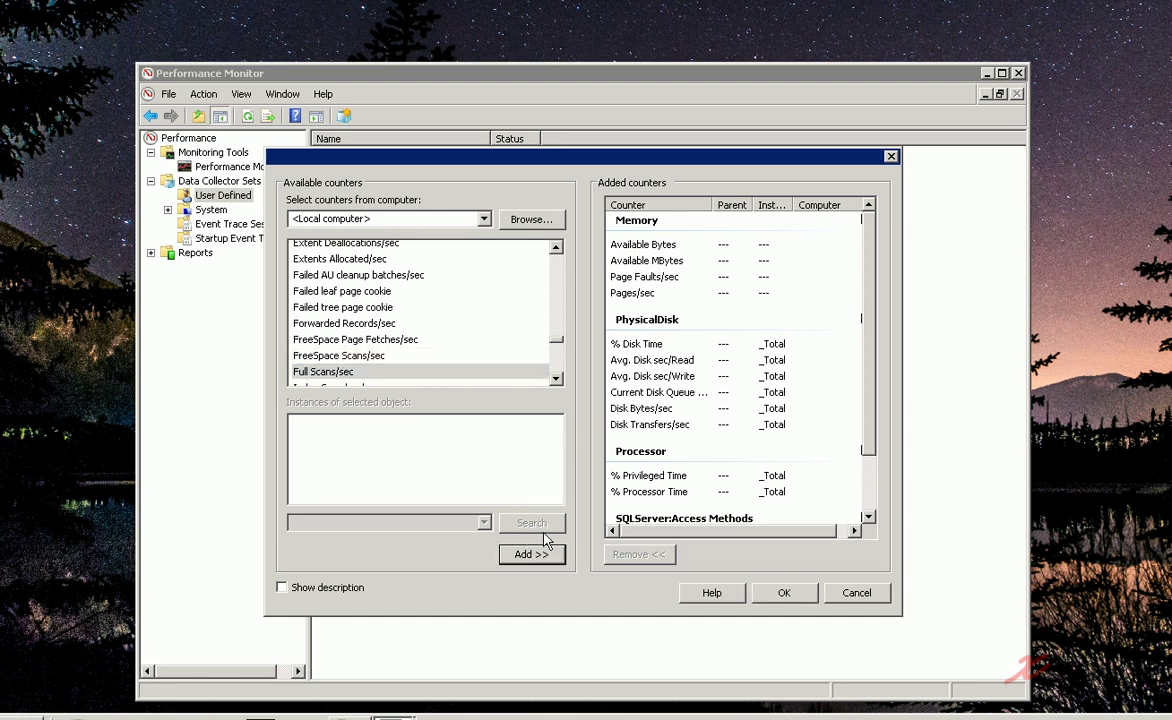
# Expand the SQLServer:Buffer Manager object in the list of available counters
pyautogui.click(557, 379)
pyautogui.click(557, 379)
pyautogui.click(557, 379)
pyautogui.click(557, 379)
pyautogui.click(557, 379)
pyautogui.click(557, 379)
pyautogui.click(557, 379)
pyautogui.click(557, 379)
pyautogui.click(557, 379)
pyautogui.click(557, 379)
pyautogui.click(557, 379)
pyautogui.click(557, 379)
pyautogui.click(557, 379)
pyautogui.click(557, 379)
pyautogui.click(557, 379)
pyautogui.click(557, 379)
pyautogui.click(557, 379)
pyautogui.click(557, 379)
pyautogui.click(557, 379)
pyautogui.click(557, 379)
pyautogui.click(557, 379)
pyautogui.click(557, 379)
pyautogui.click(557, 379)
pyautogui.click(557, 379)
pyautogui.click(557, 379)
pyautogui.click(557, 379)
pyautogui.click(557, 379)
pyautogui.click(557, 379)
pyautogui.click(557, 379)
pyautogui.click(557, 379)
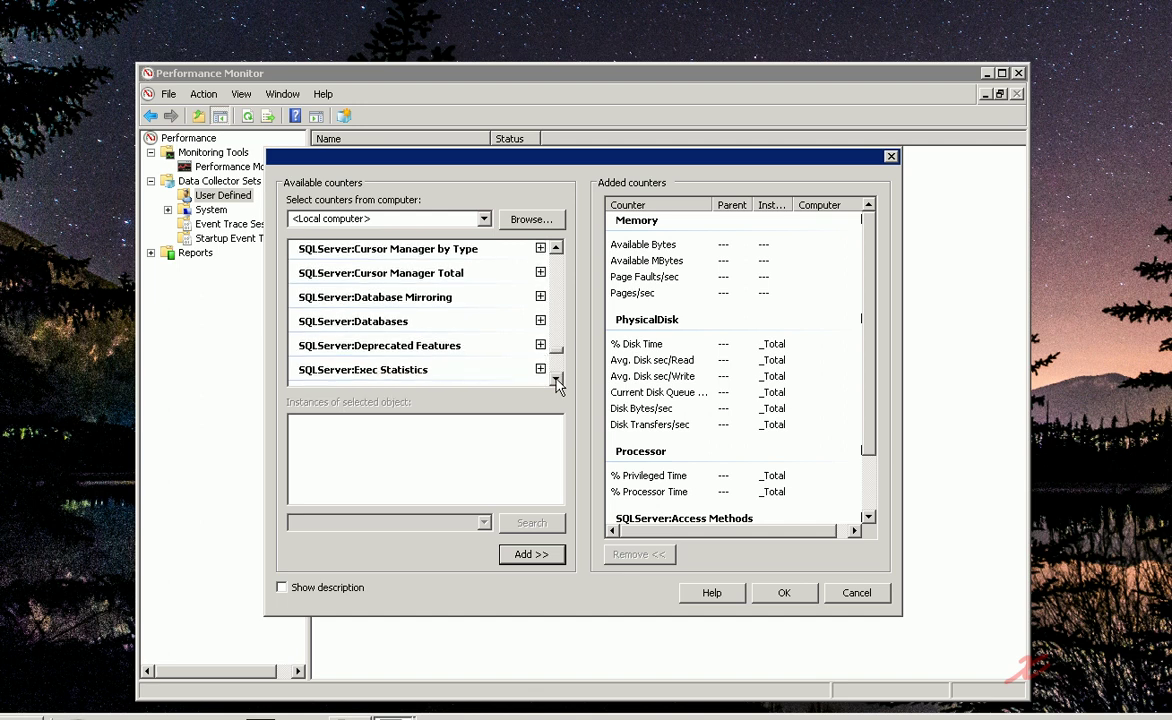
pyautogui.click(557, 379)
pyautogui.click(557, 379)
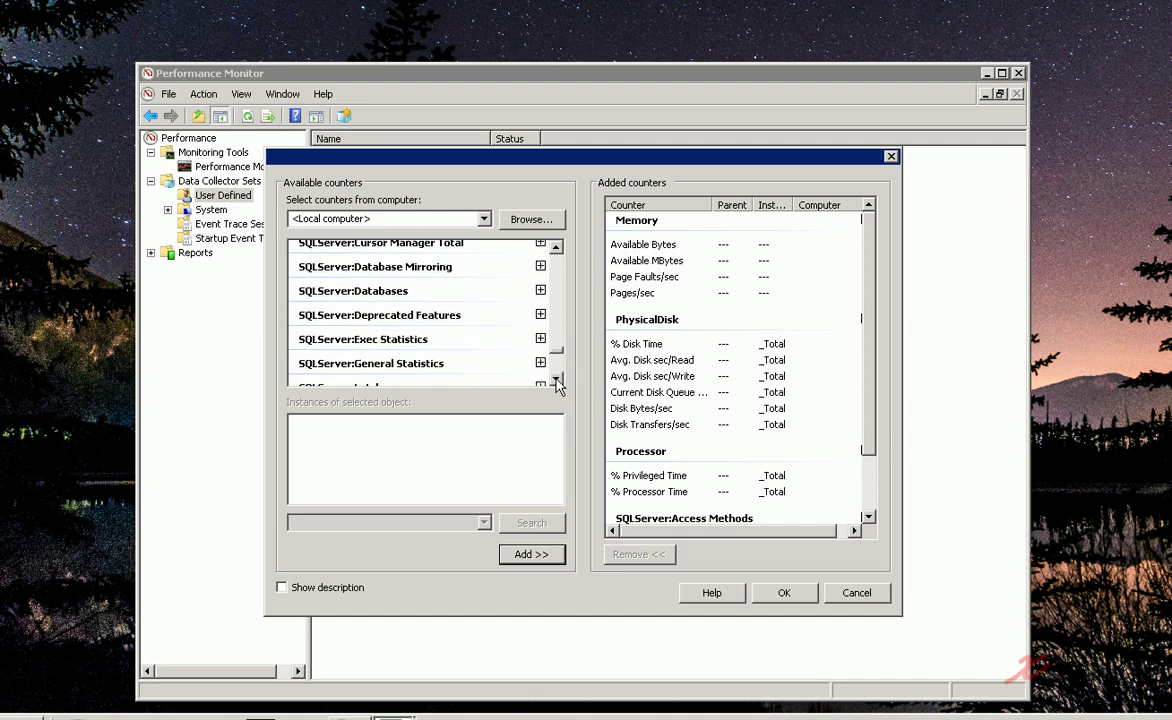
pyautogui.click(556, 247)
pyautogui.click(556, 247)
pyautogui.click(556, 247)
pyautogui.click(556, 247)
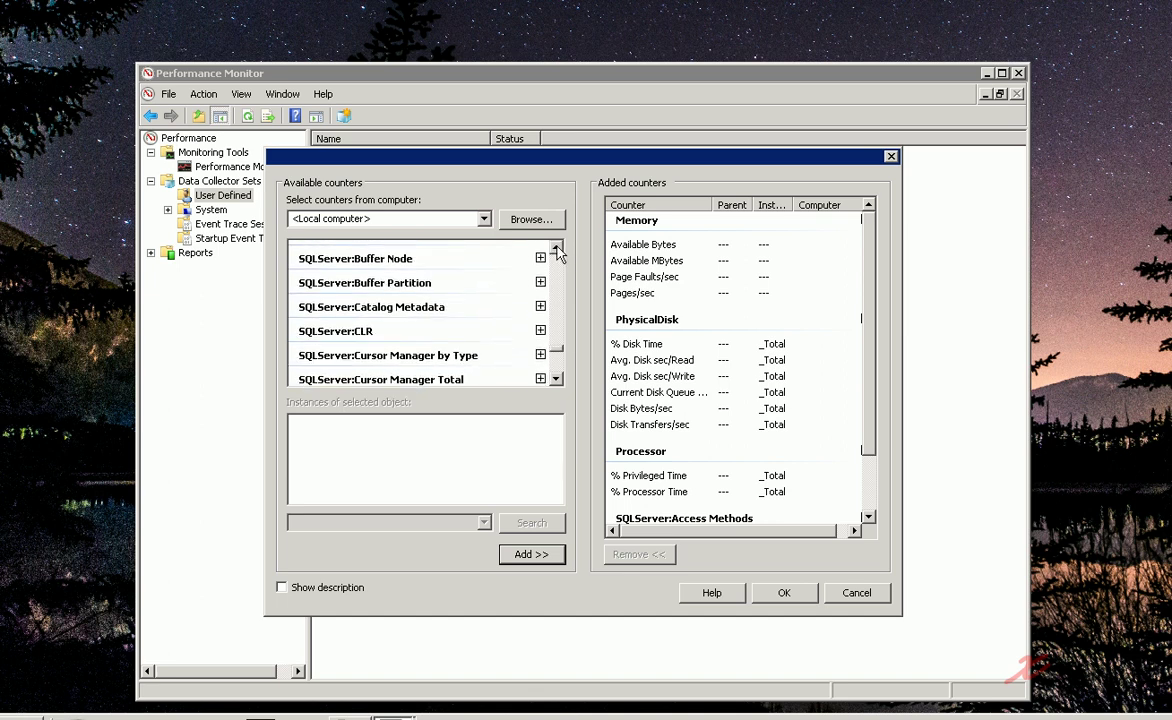
pyautogui.click(556, 247)
pyautogui.click(556, 247)
pyautogui.click(540, 280)
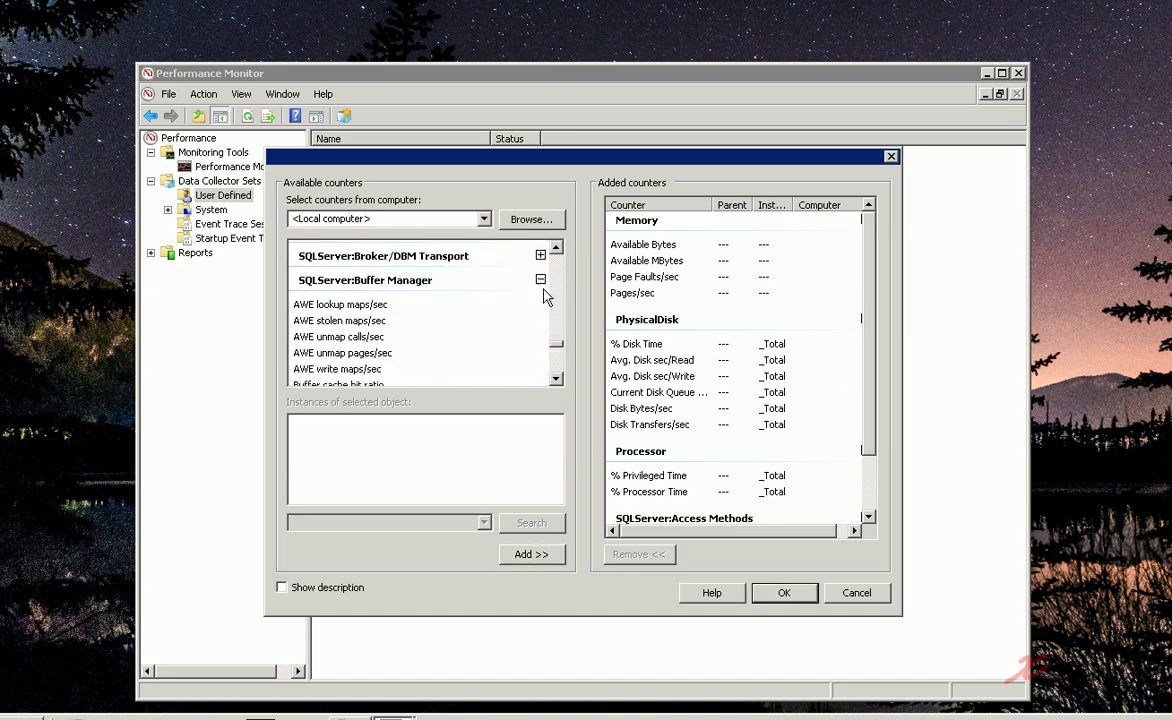
# Add the Buffer cache hit ratio and Checkpoint pages/sec counters of the SQLServer:Buffer Manager object
pyautogui.click(556, 379)
pyautogui.click(556, 379)
pyautogui.click(556, 379)
pyautogui.click(556, 379)
pyautogui.click(556, 379)
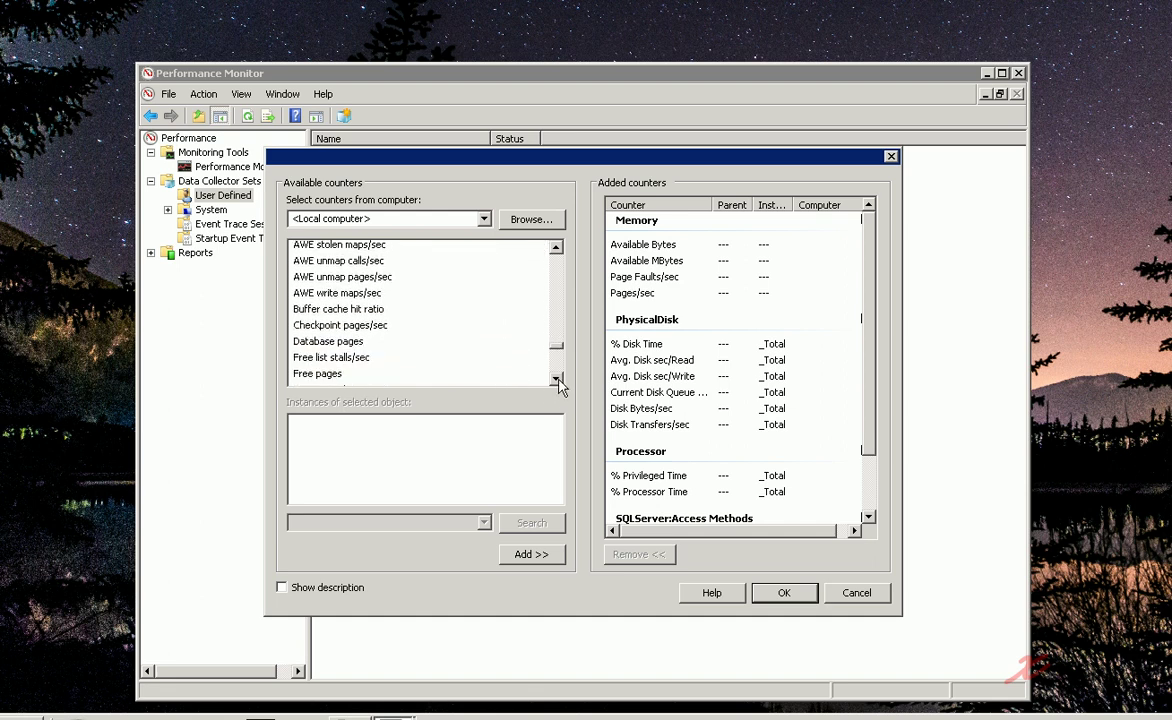
pyautogui.click(343, 309)
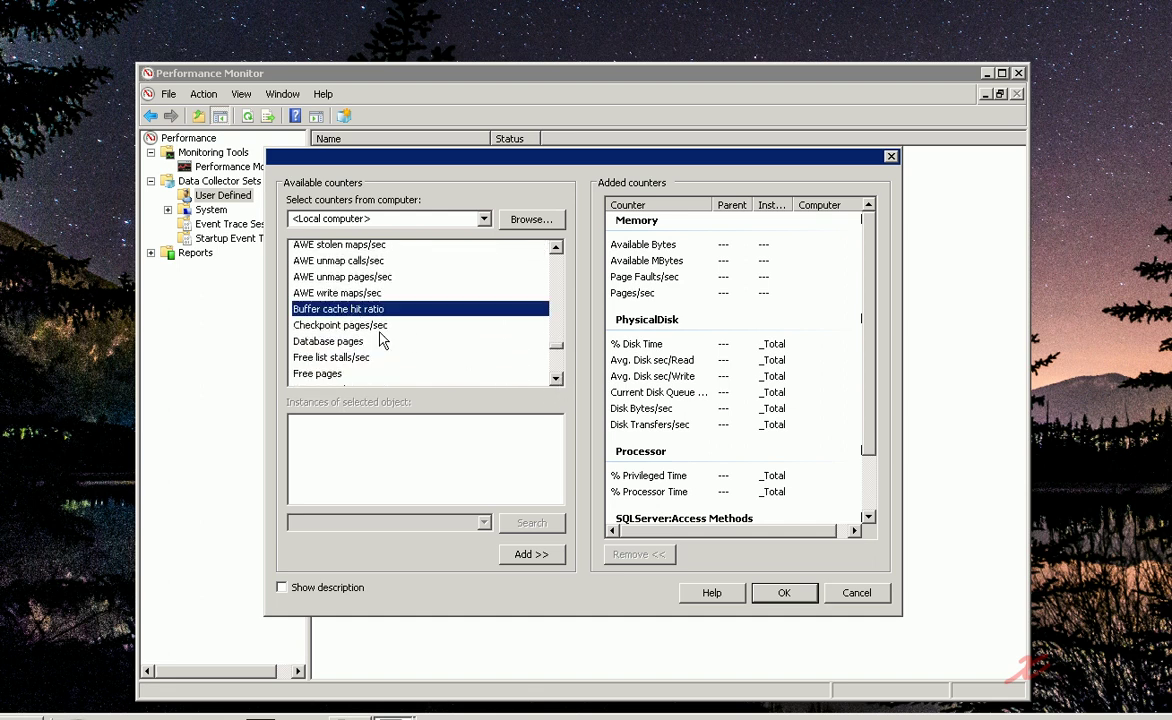
pyautogui.click(532, 555)
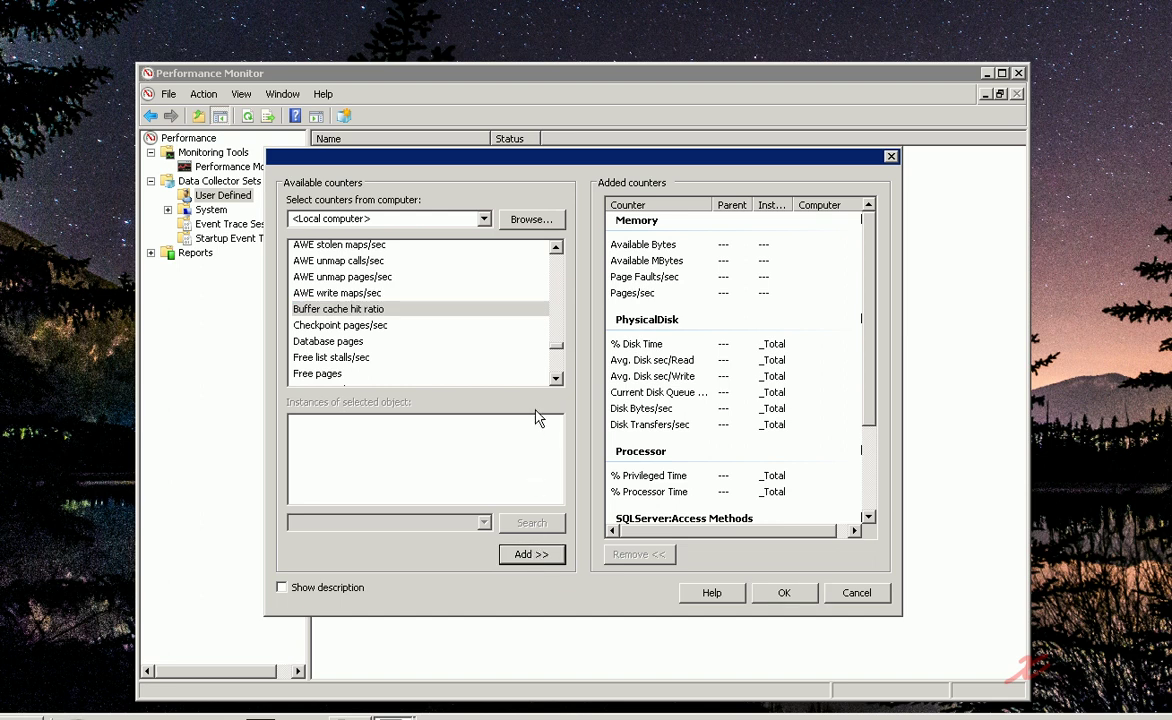
pyautogui.click(557, 378)
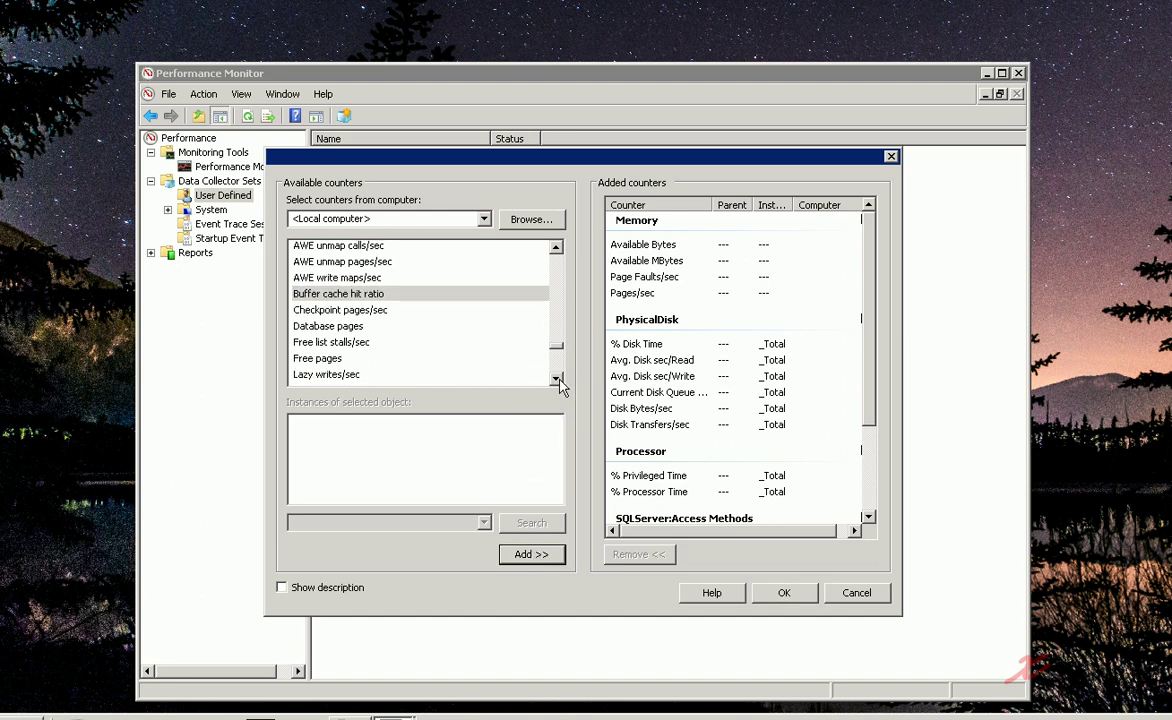
pyautogui.click(350, 310)
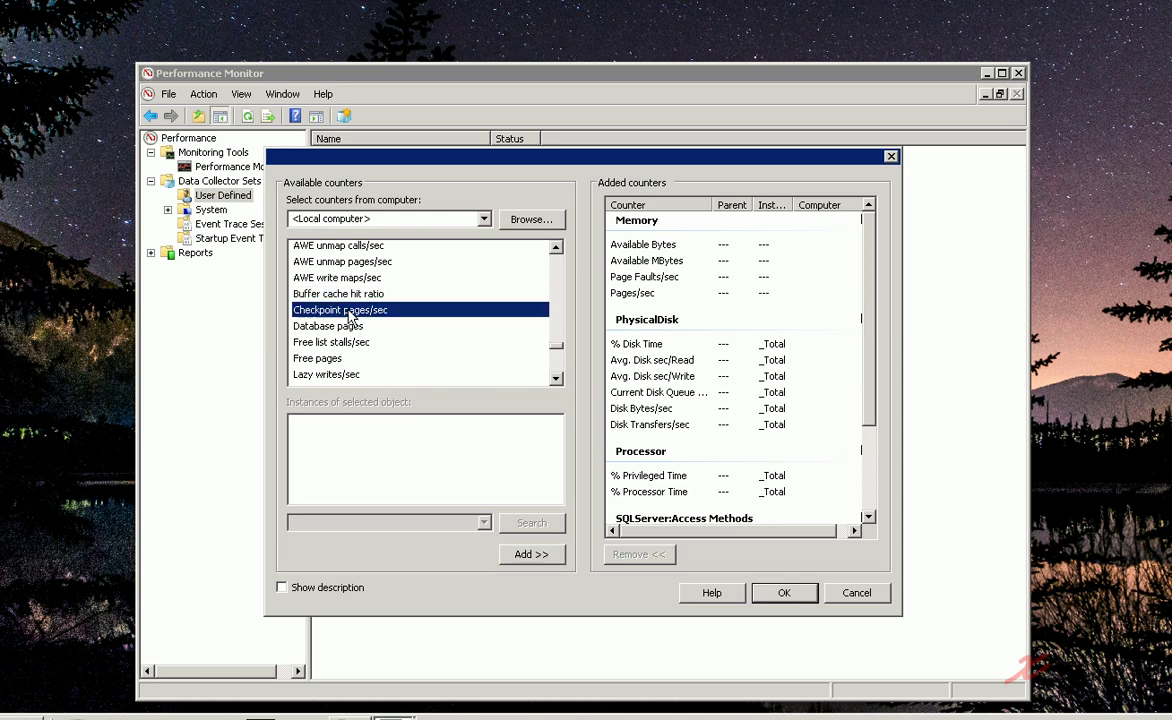
pyautogui.click(531, 555)
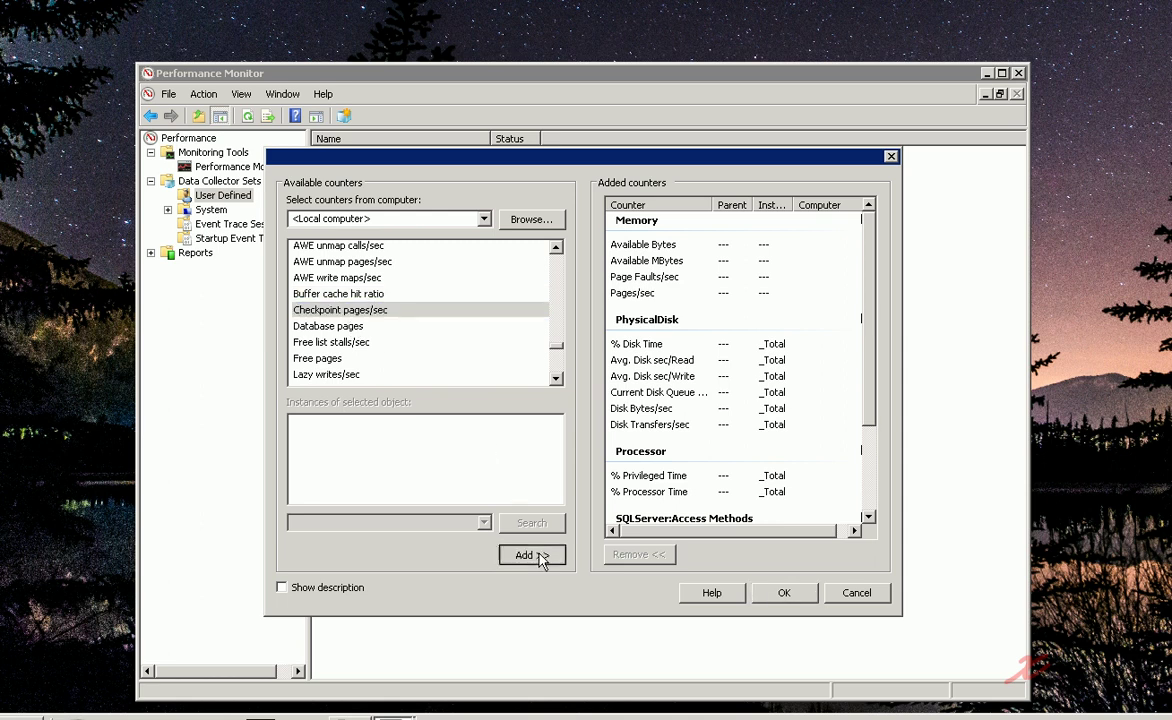
# Add the Free pages and Lazy writes/sec counters of the SQLServer:Buffer Manager object
pyautogui.click(557, 380)
pyautogui.click(310, 343)
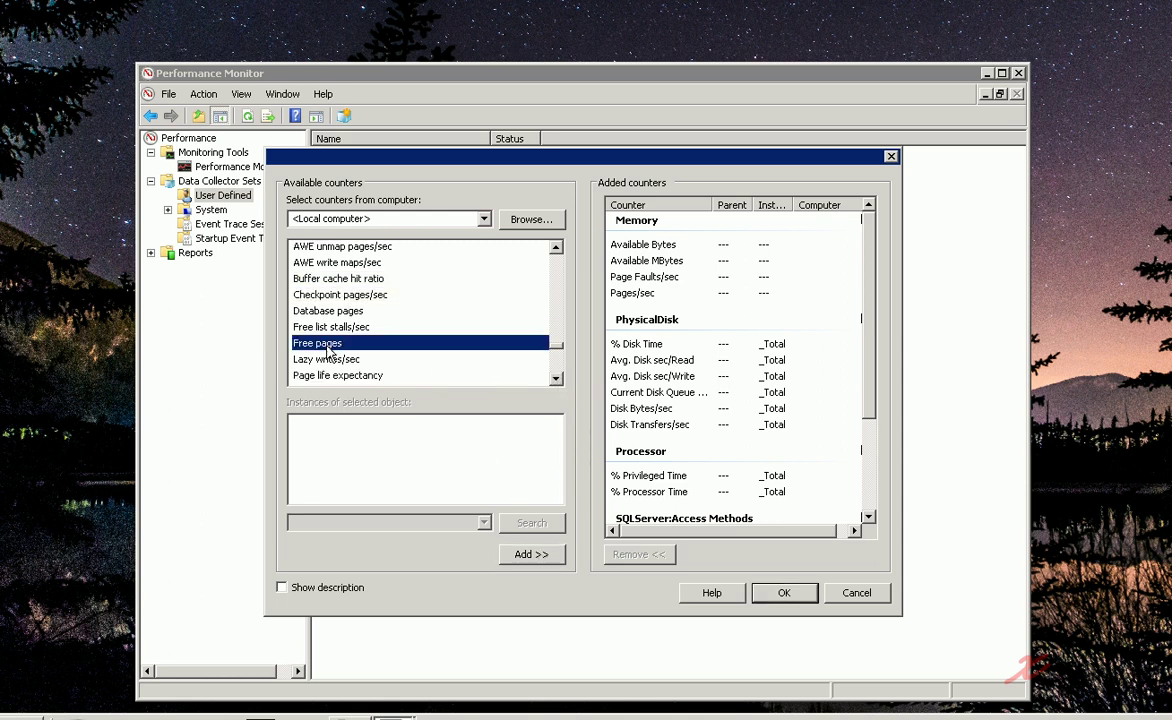
pyautogui.click(531, 555)
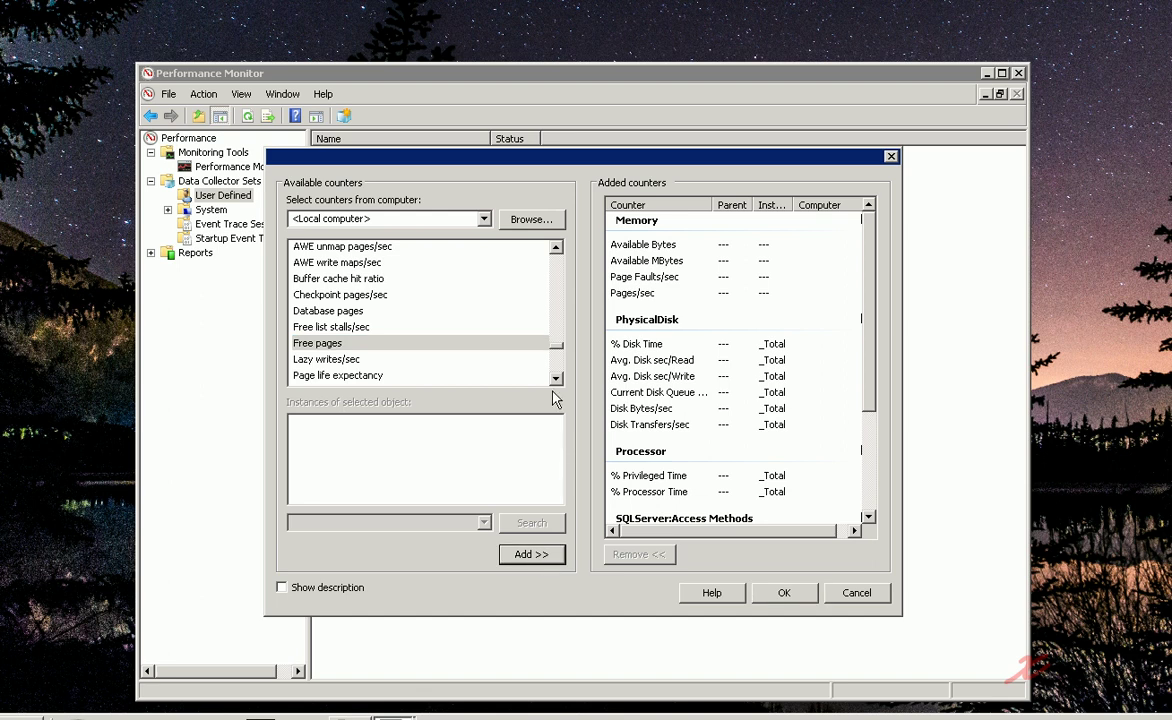
pyautogui.click(365, 360)
pyautogui.click(531, 554)
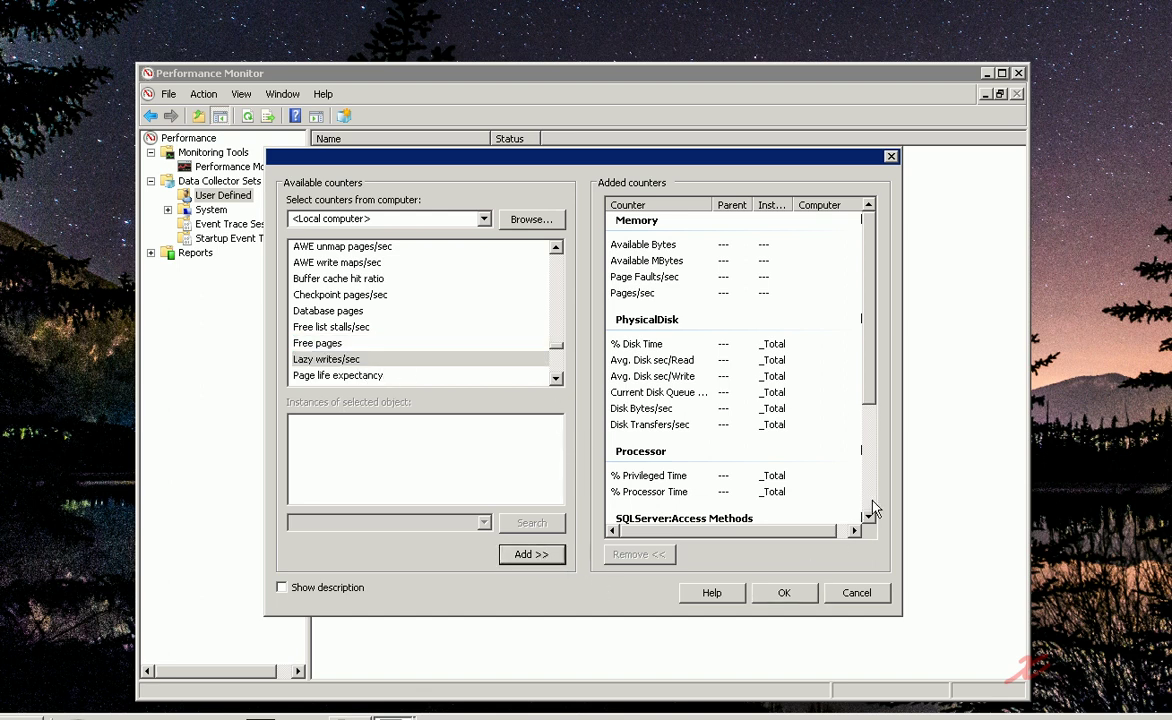
# Add the Page life expectancy counter of the SQLServer:Buffer Manager object and review the added counters
pyautogui.scroll(-3, 868, 505)
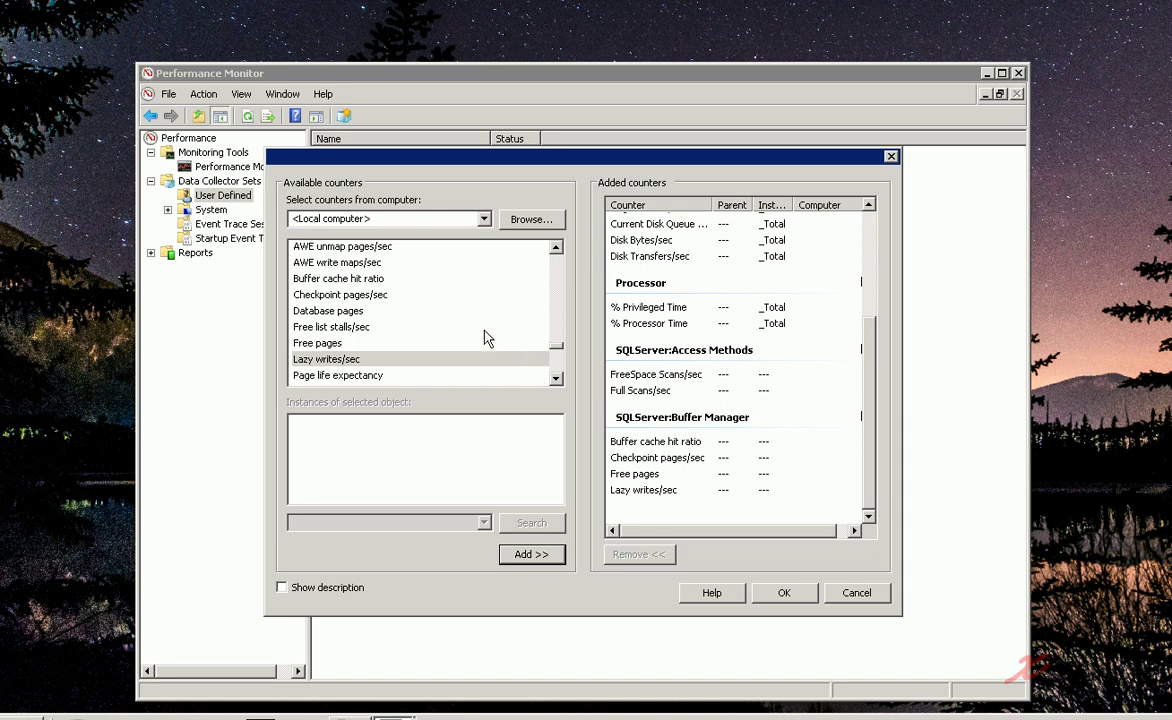
pyautogui.click(358, 375)
pyautogui.click(527, 558)
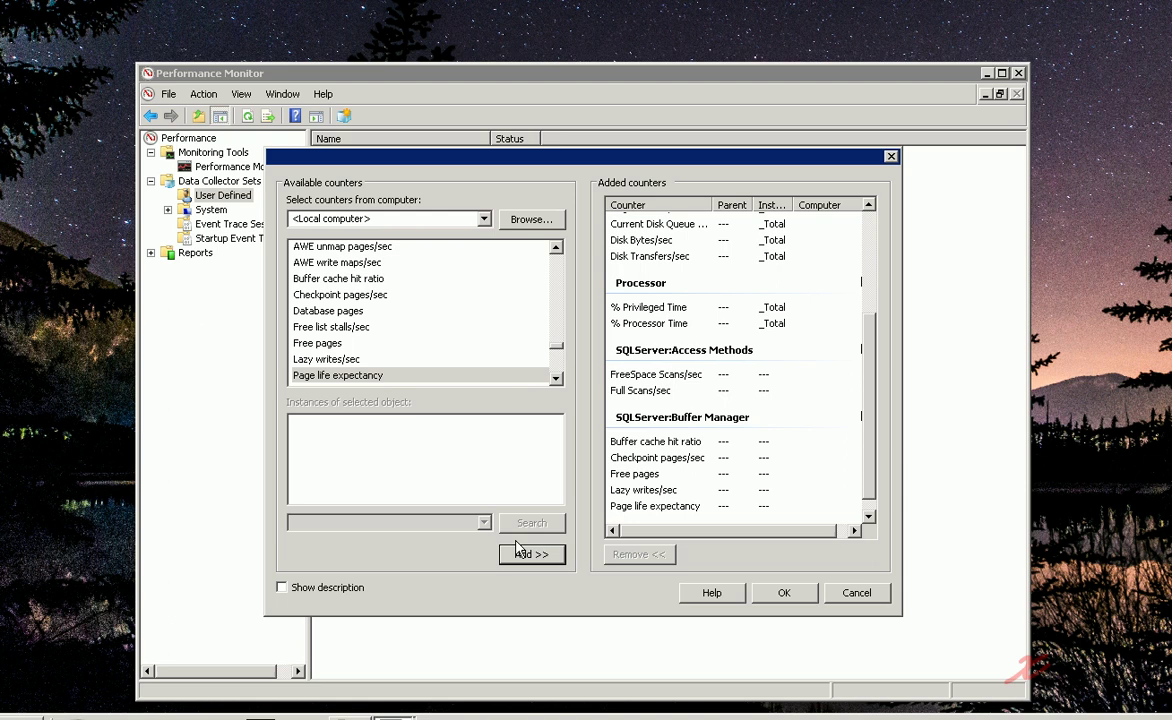
pyautogui.click(868, 516)
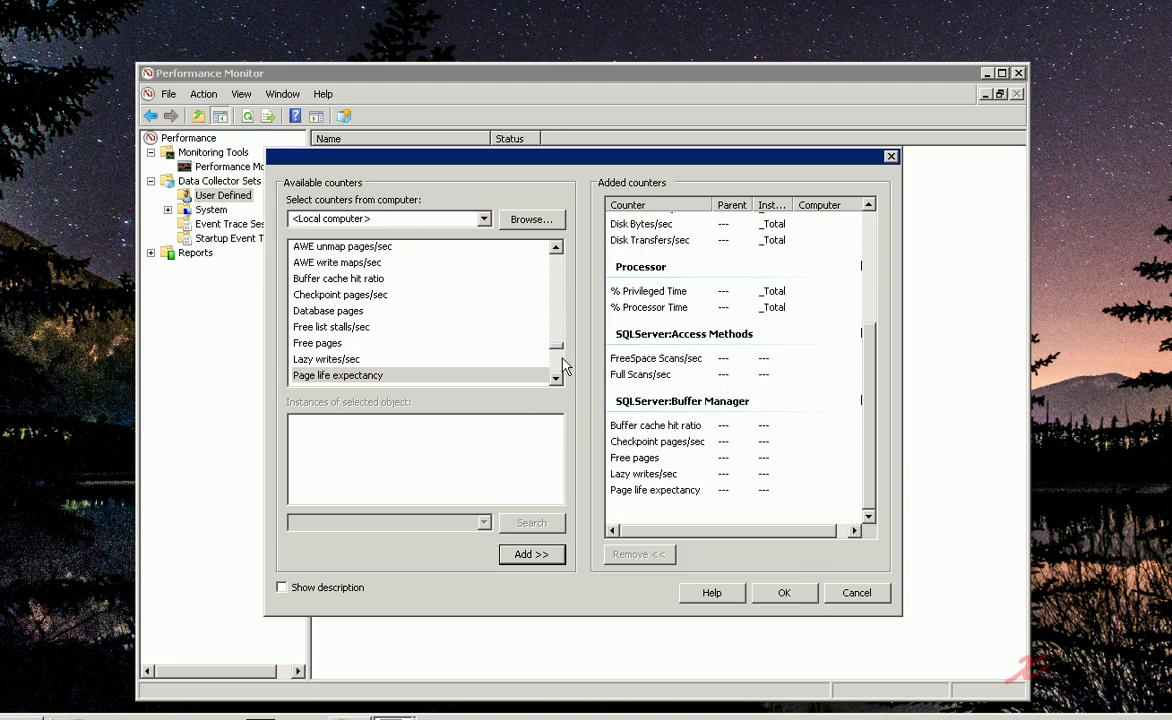
# Expand the SQLServer:General Statistics object in the list of available counters
pyautogui.scroll(-5, 515, 335)
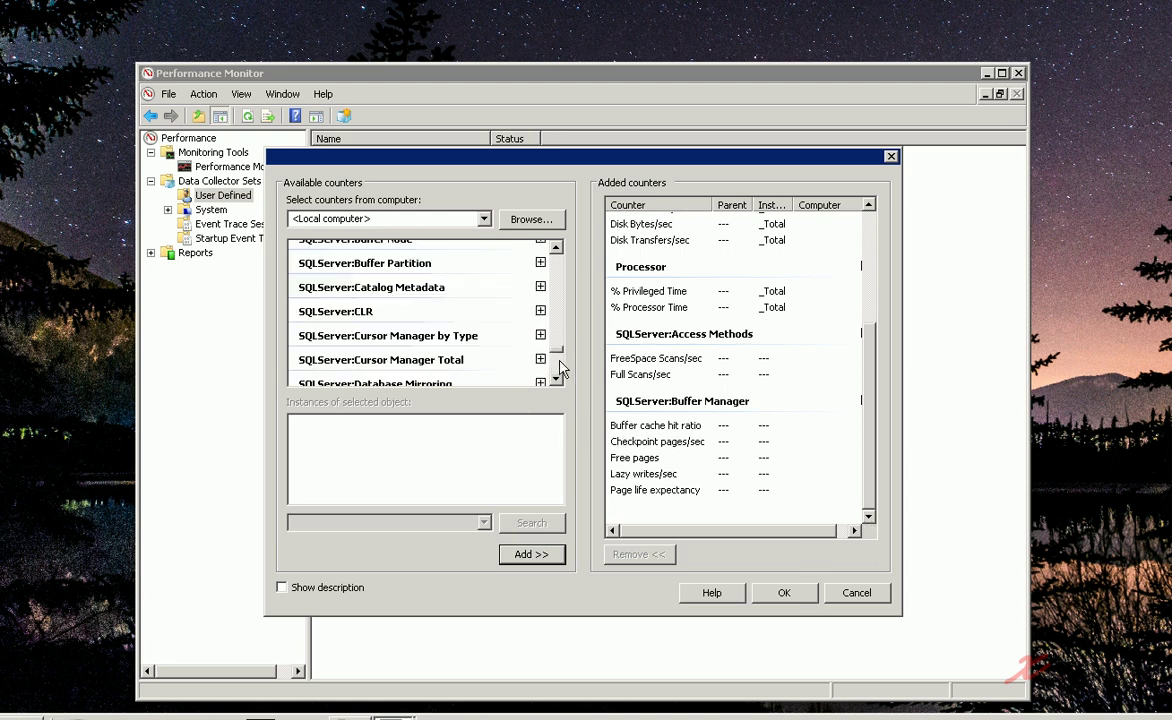
pyautogui.scroll(-2, 561, 369)
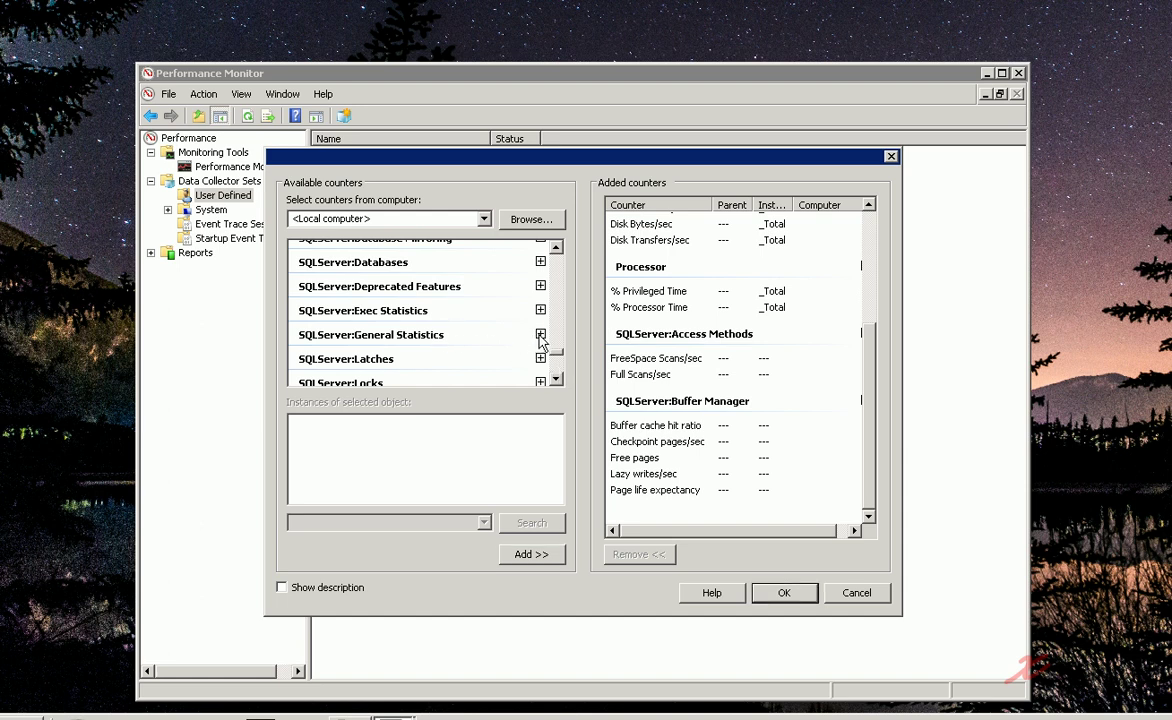
pyautogui.click(540, 334)
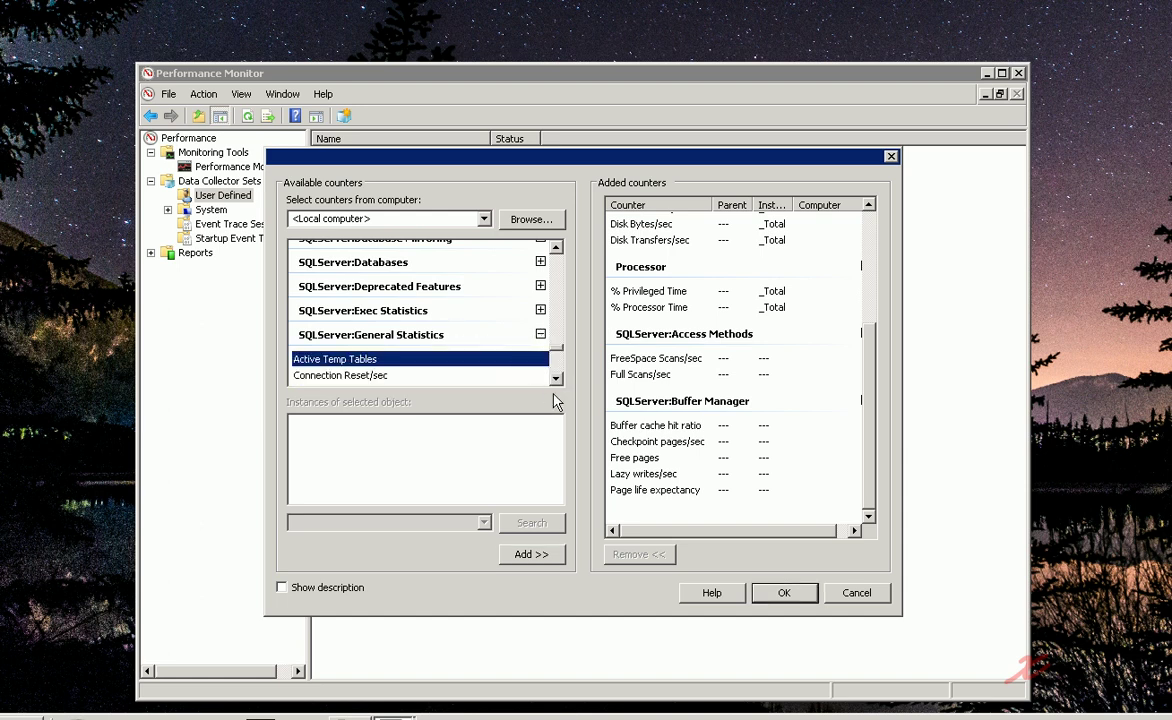
# Add the User Connections counter of the SQLServer:General Statistics object and check it among the added counters
pyautogui.click(556, 379)
pyautogui.click(556, 379)
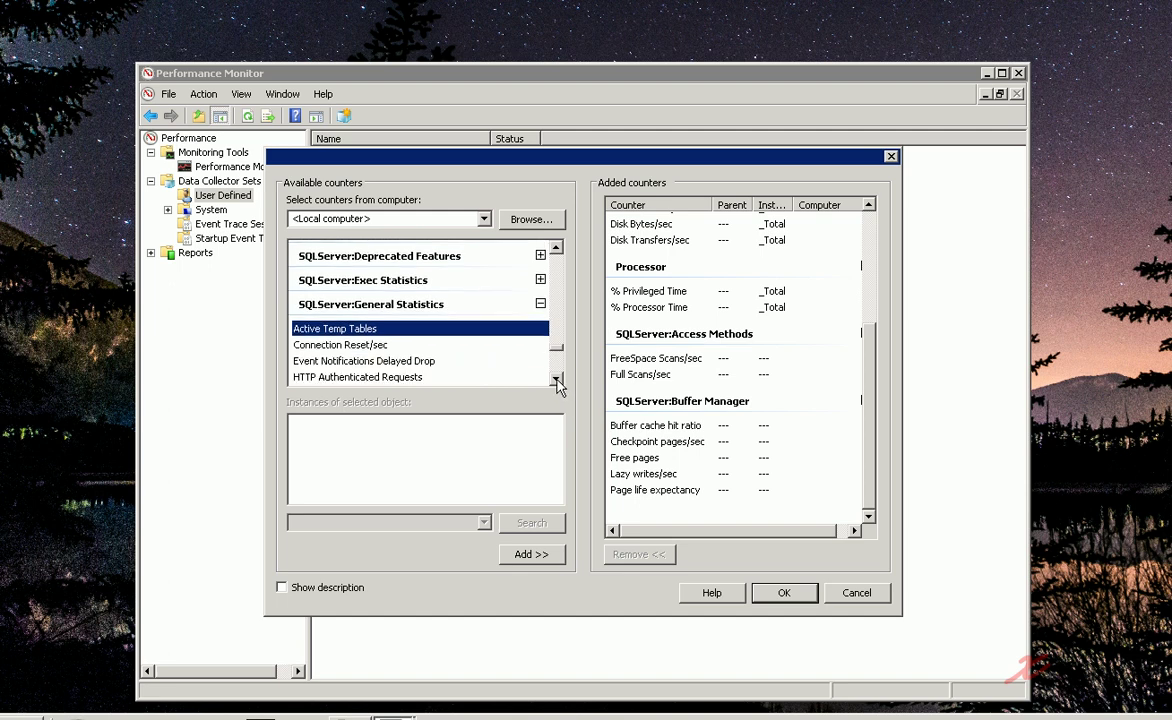
pyautogui.click(556, 379)
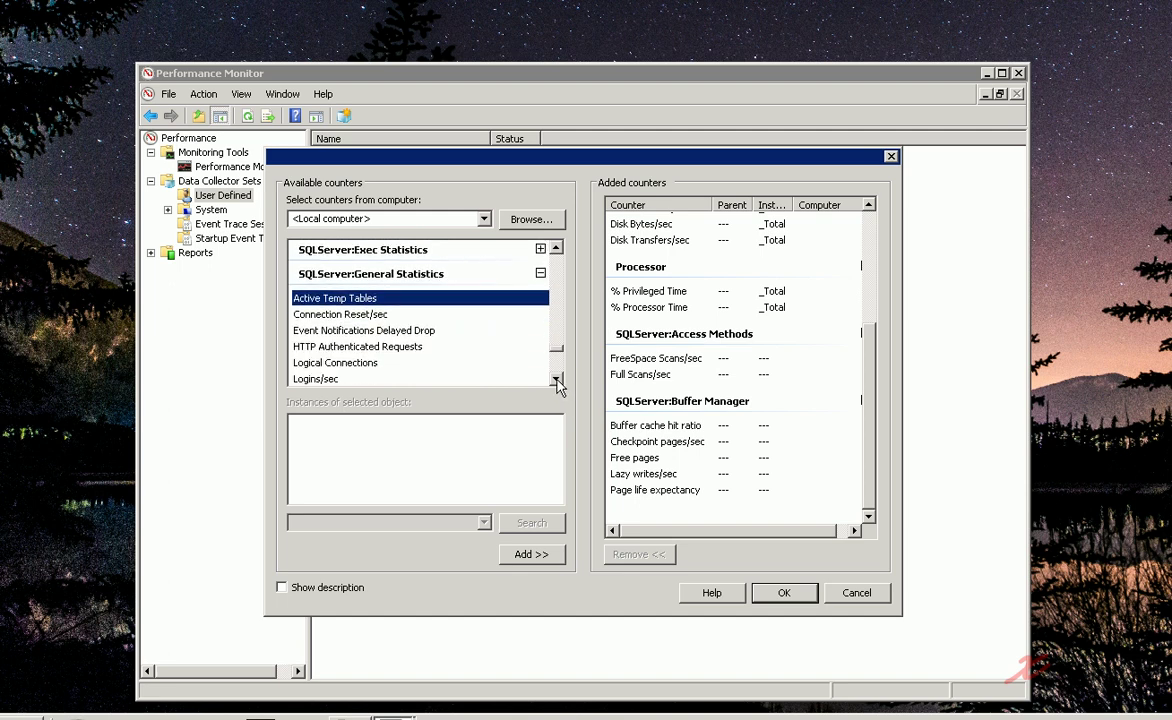
pyautogui.click(556, 379)
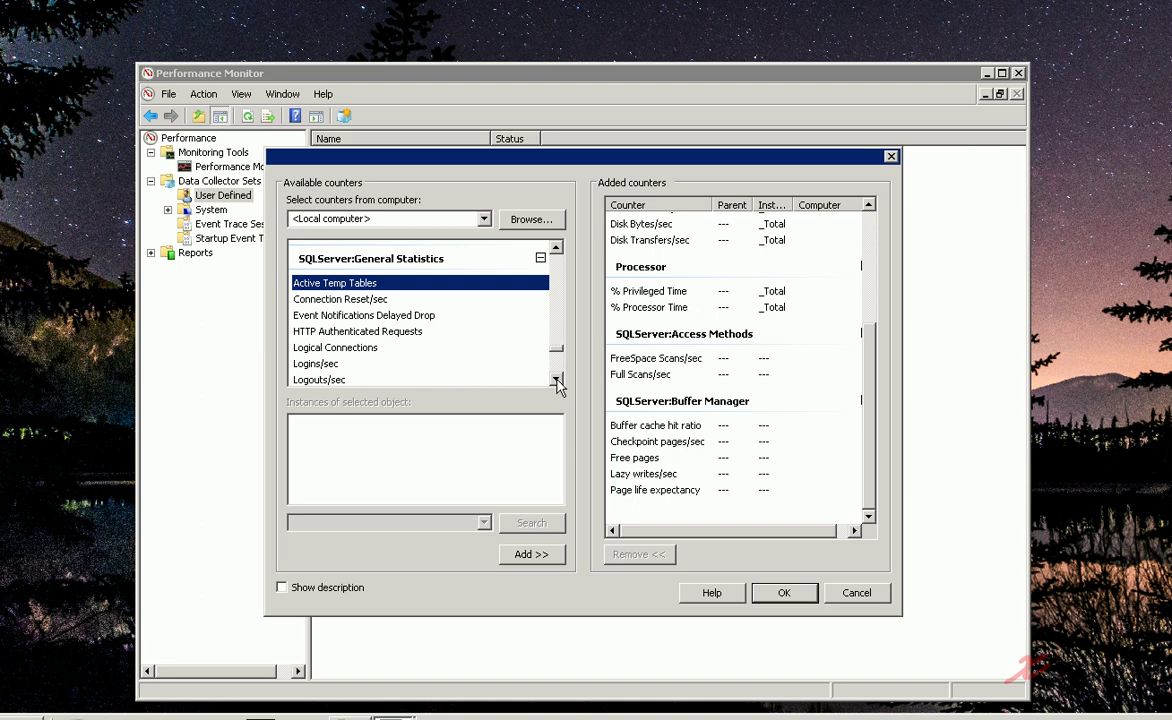
pyautogui.click(556, 379)
pyautogui.click(556, 379)
pyautogui.click(556, 379)
pyautogui.click(556, 379)
pyautogui.click(556, 379)
pyautogui.click(556, 379)
pyautogui.click(556, 379)
pyautogui.click(556, 379)
pyautogui.click(556, 379)
pyautogui.click(556, 379)
pyautogui.click(556, 379)
pyautogui.click(556, 379)
pyautogui.click(556, 379)
pyautogui.click(556, 379)
pyautogui.click(352, 347)
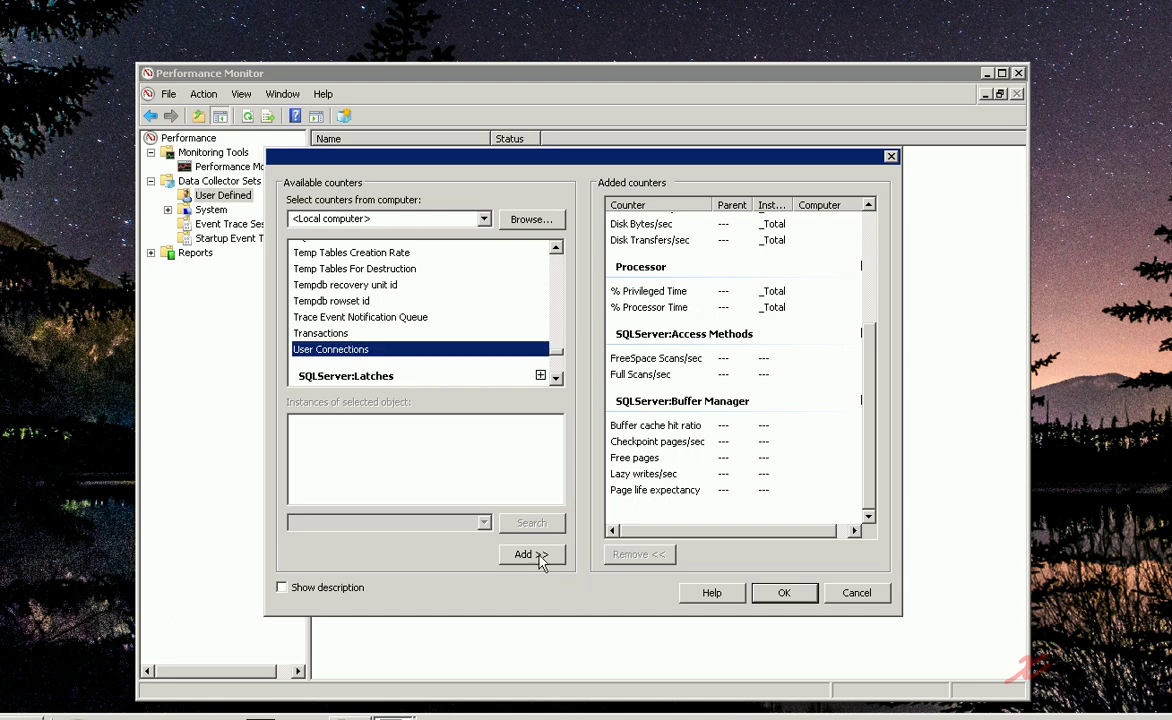
pyautogui.click(530, 555)
pyautogui.click(868, 516)
pyautogui.click(868, 516)
pyautogui.click(868, 516)
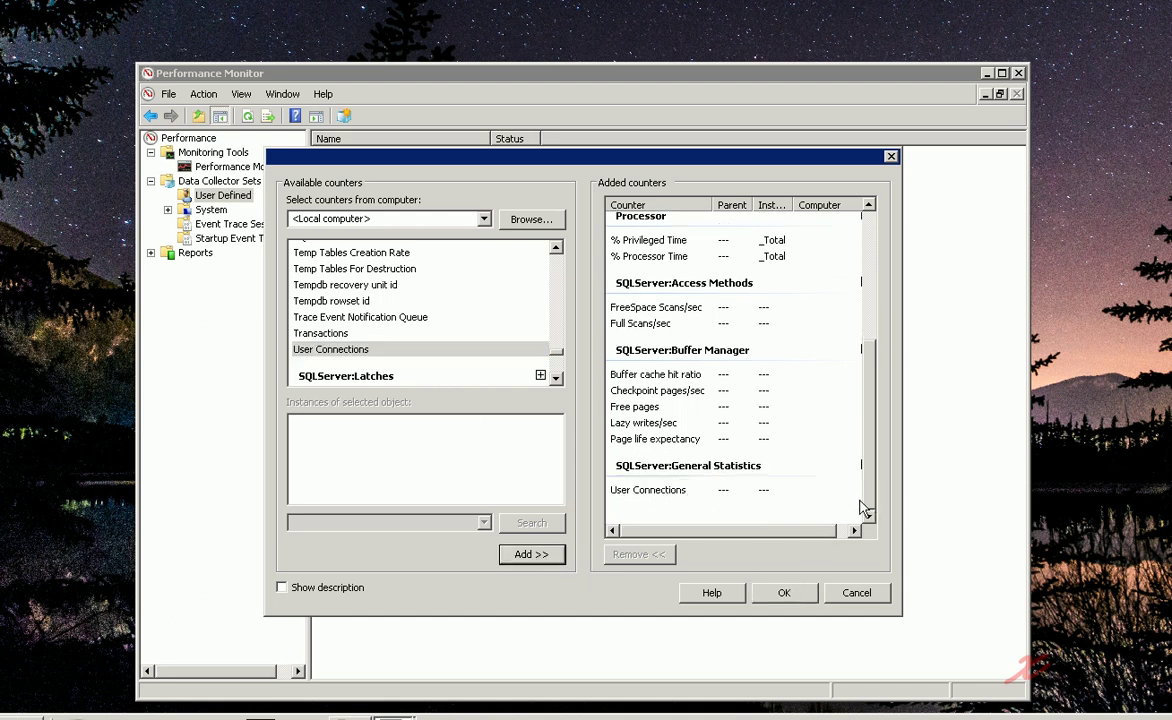
# Expand the SQLServer:Latches object and add its Total Latch Wait Time (ms) counter
pyautogui.click(541, 375)
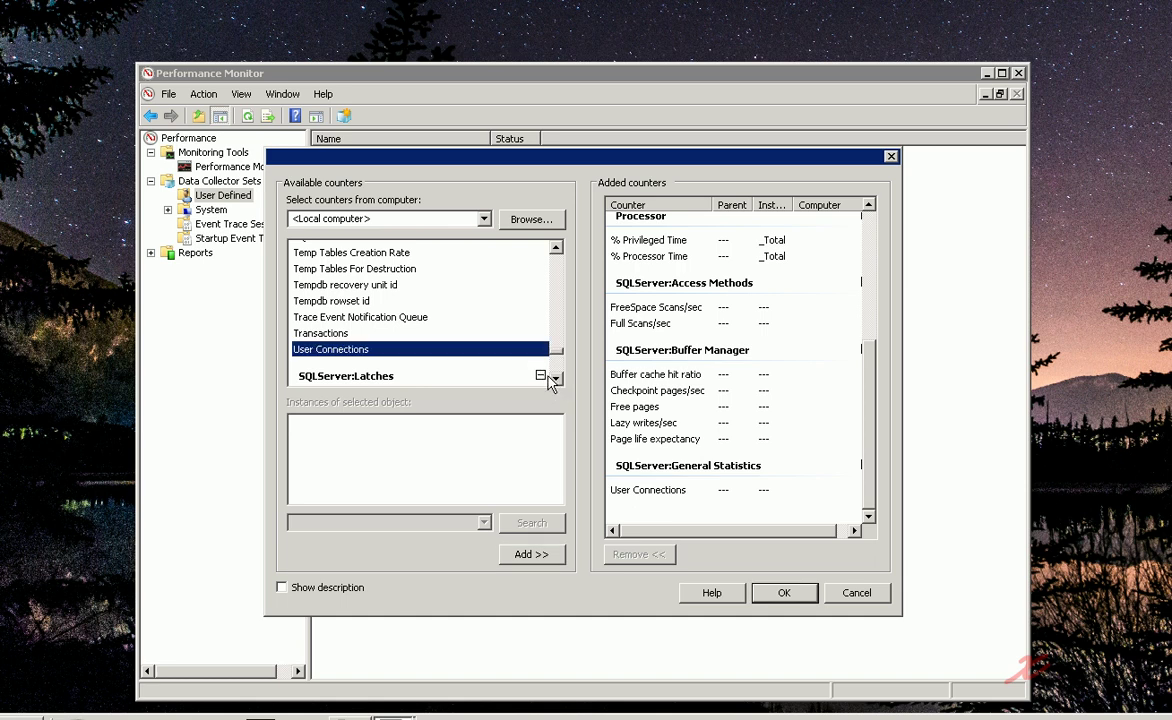
pyautogui.click(556, 379)
pyautogui.click(556, 379)
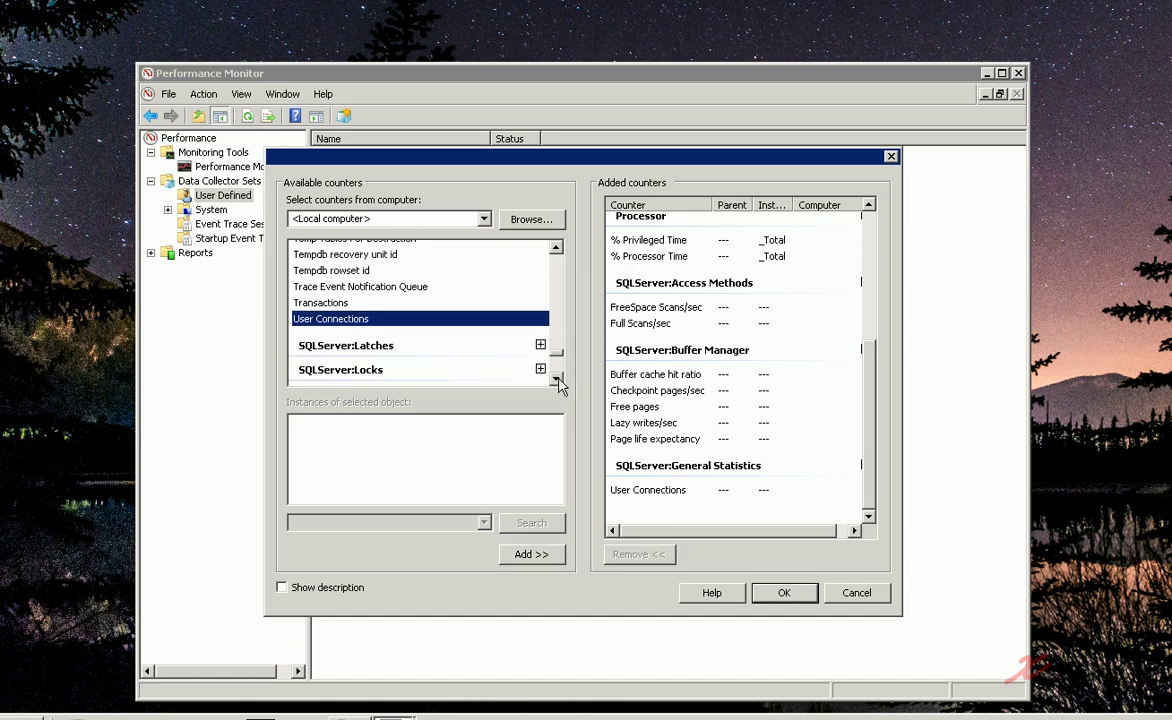
pyautogui.click(556, 379)
pyautogui.click(557, 380)
pyautogui.click(557, 380)
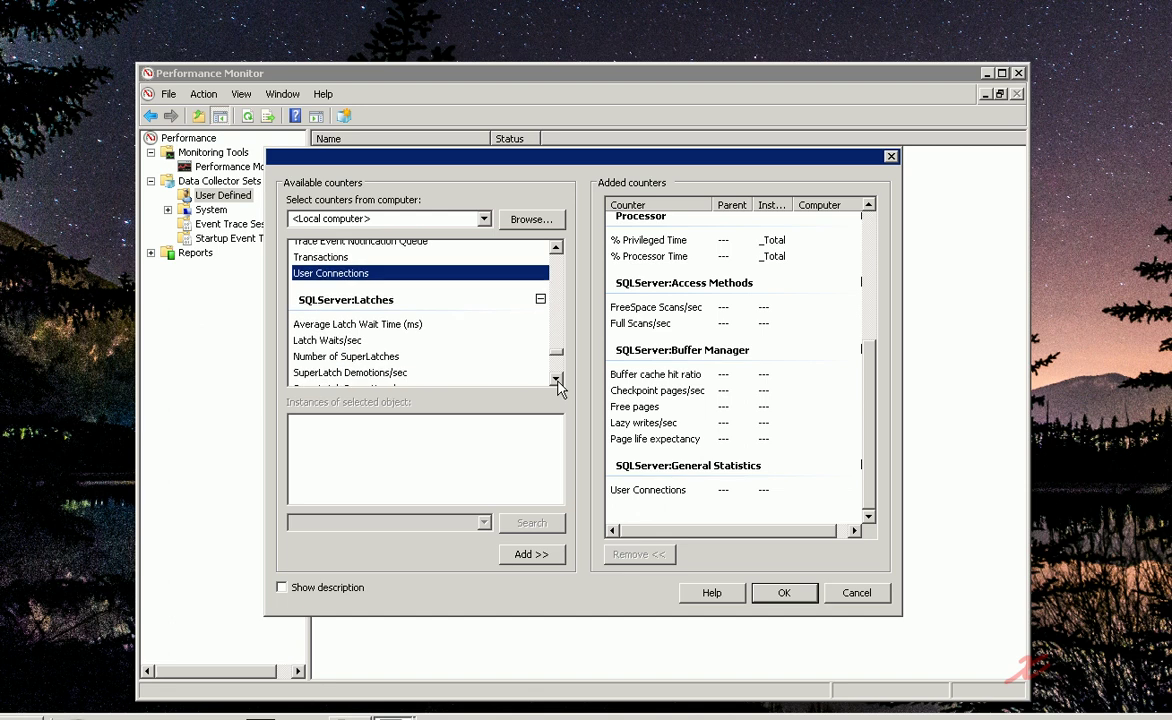
pyautogui.click(557, 380)
pyautogui.click(557, 380)
pyautogui.click(557, 380)
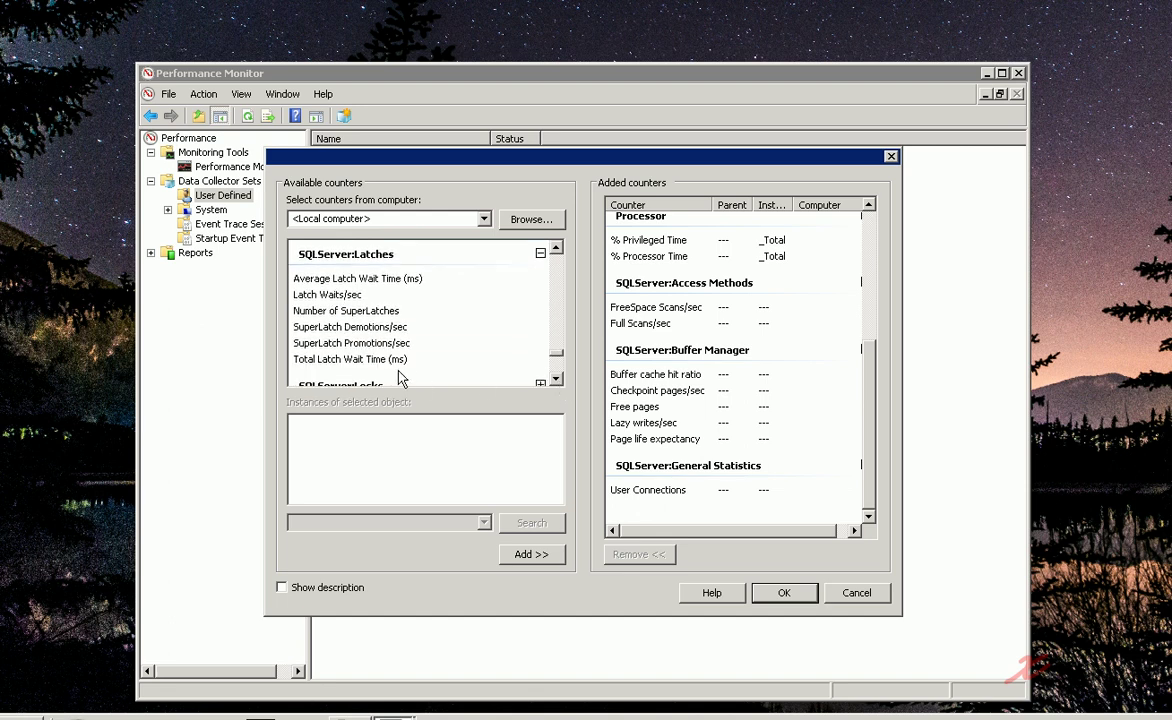
pyautogui.click(381, 358)
pyautogui.click(531, 553)
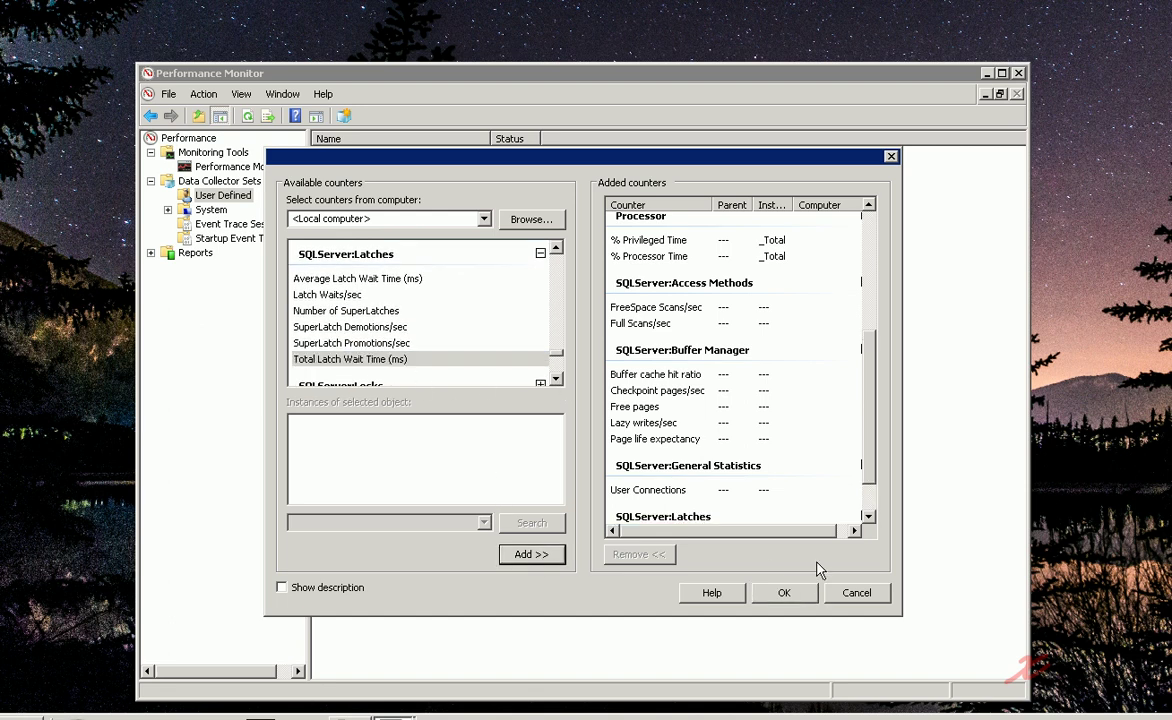
pyautogui.click(868, 516)
pyautogui.click(868, 516)
pyautogui.click(868, 516)
# Expand the SQLServer:Locks object in the list of available counters
pyautogui.click(557, 380)
pyautogui.click(557, 380)
pyautogui.click(557, 380)
pyautogui.click(557, 380)
pyautogui.click(557, 380)
pyautogui.click(557, 380)
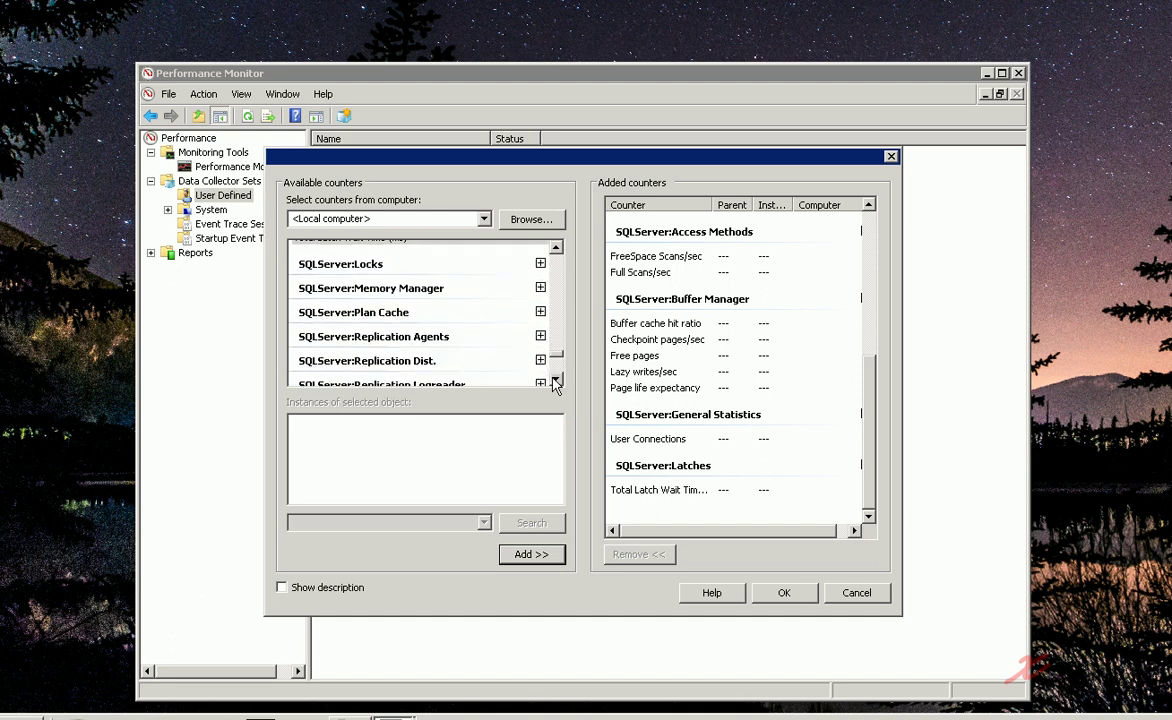
pyautogui.click(557, 380)
pyautogui.click(540, 248)
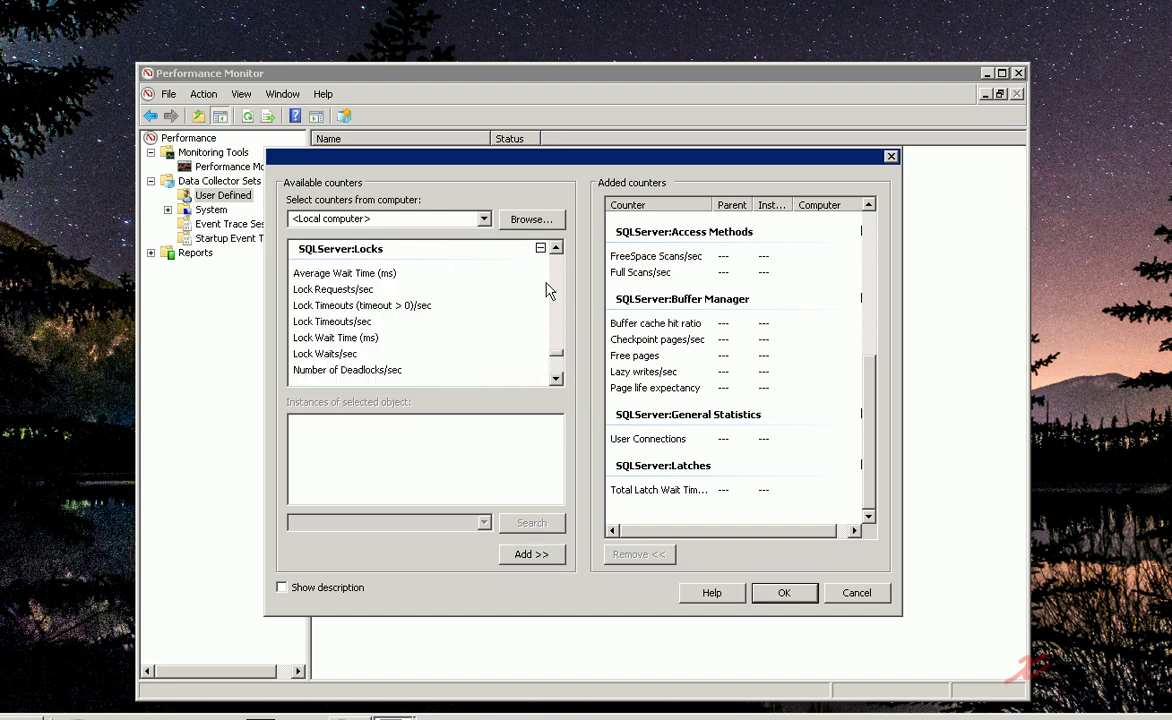
# Add the Lock Timeouts/sec and Lock Wait Time (ms) counters of the SQLServer:Locks object for the _Total instance
pyautogui.click(557, 380)
pyautogui.click(557, 380)
pyautogui.click(557, 380)
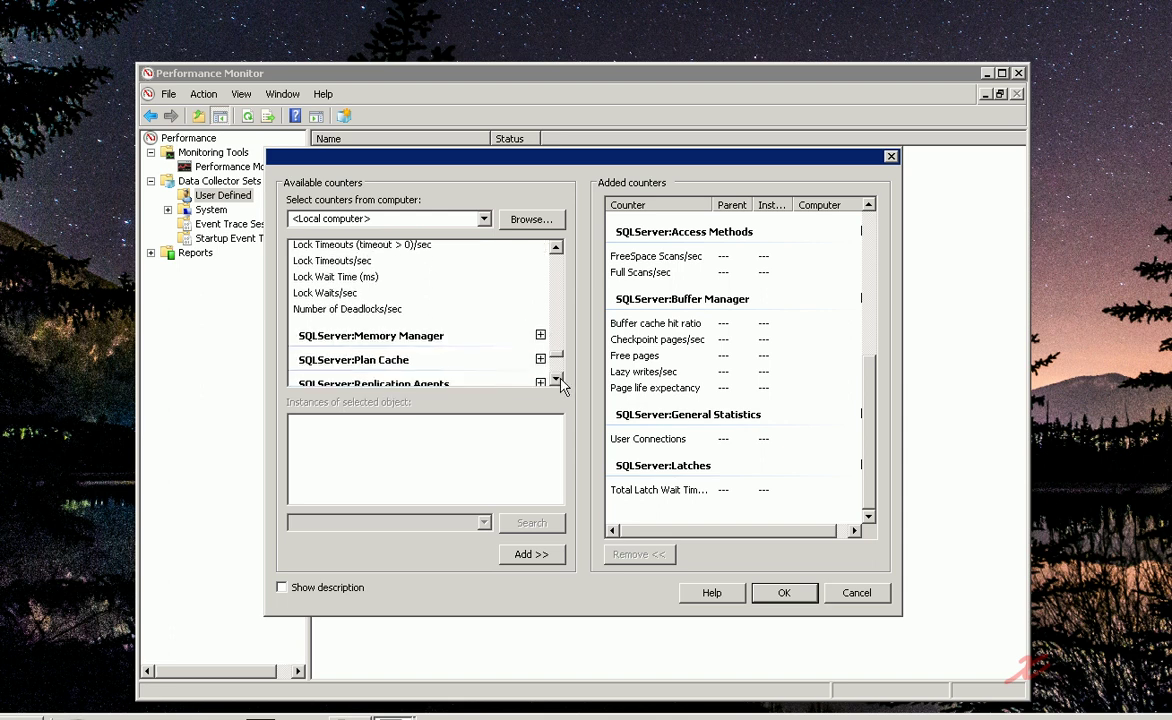
pyautogui.click(557, 380)
pyautogui.click(556, 247)
pyautogui.click(557, 247)
pyautogui.click(557, 247)
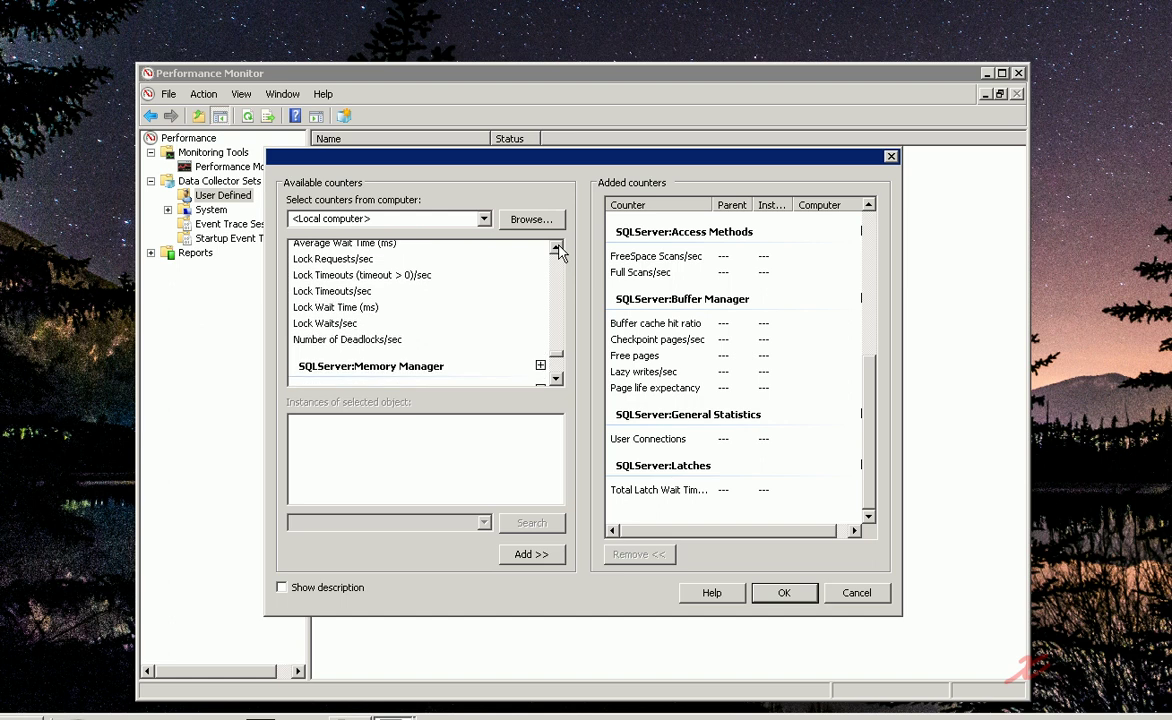
pyautogui.click(346, 281)
pyautogui.click(335, 290)
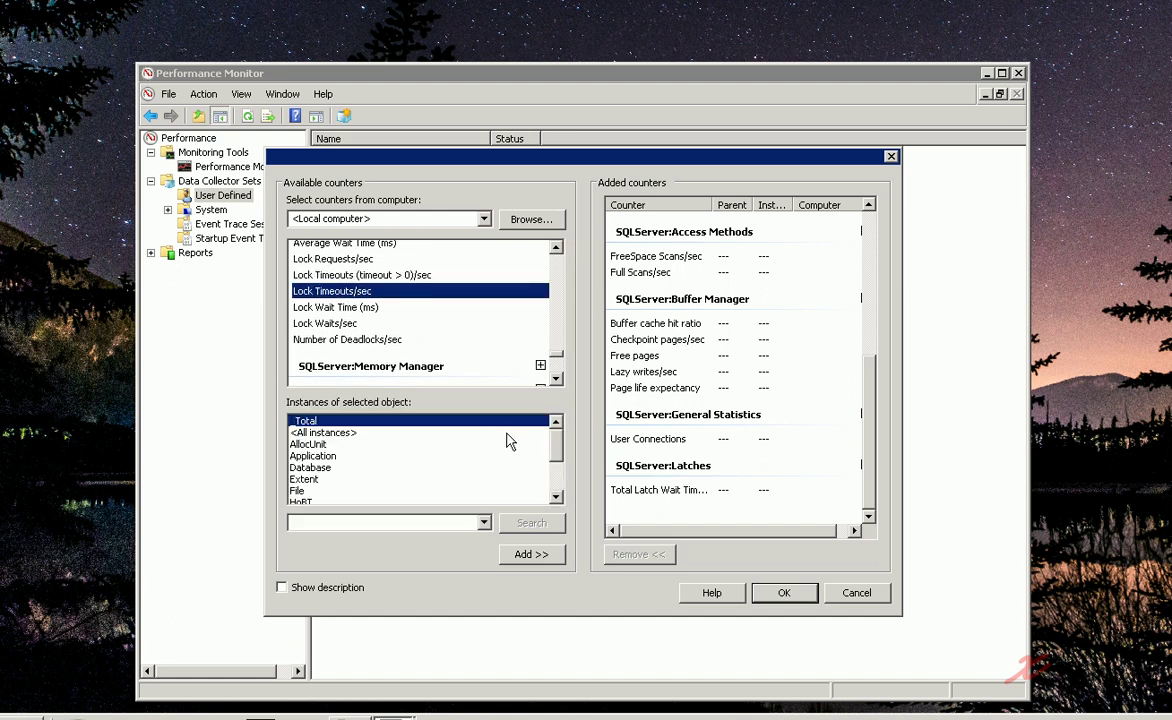
pyautogui.click(537, 554)
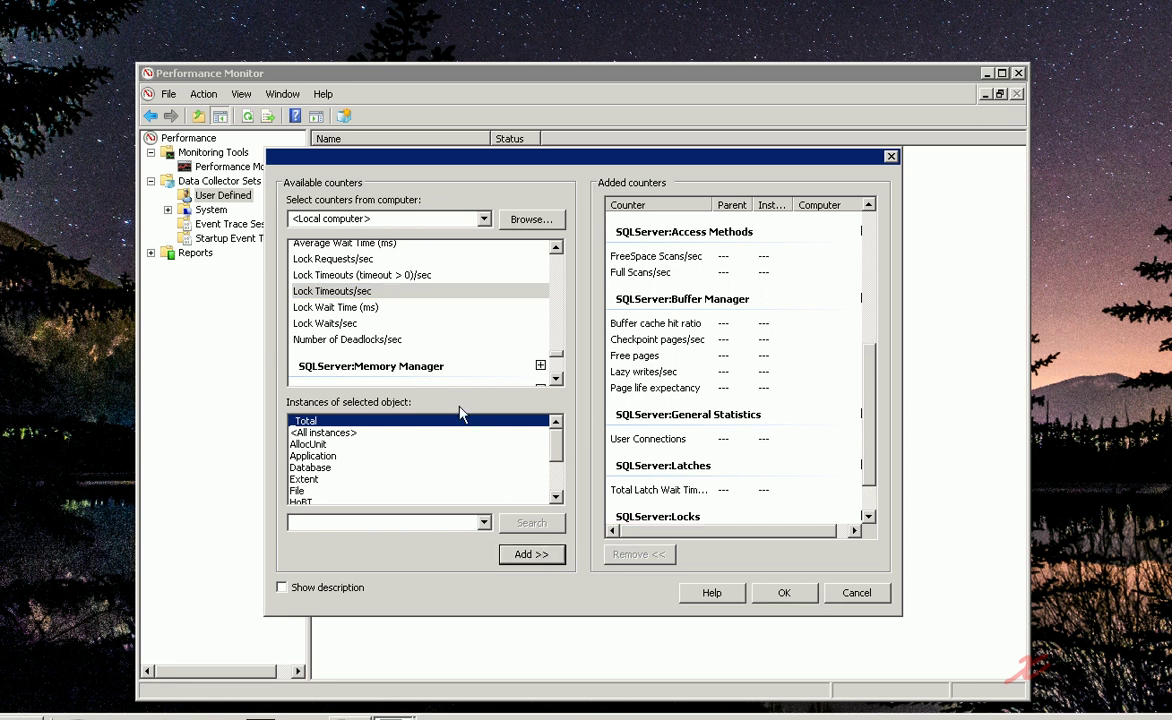
pyautogui.click(355, 309)
pyautogui.click(534, 555)
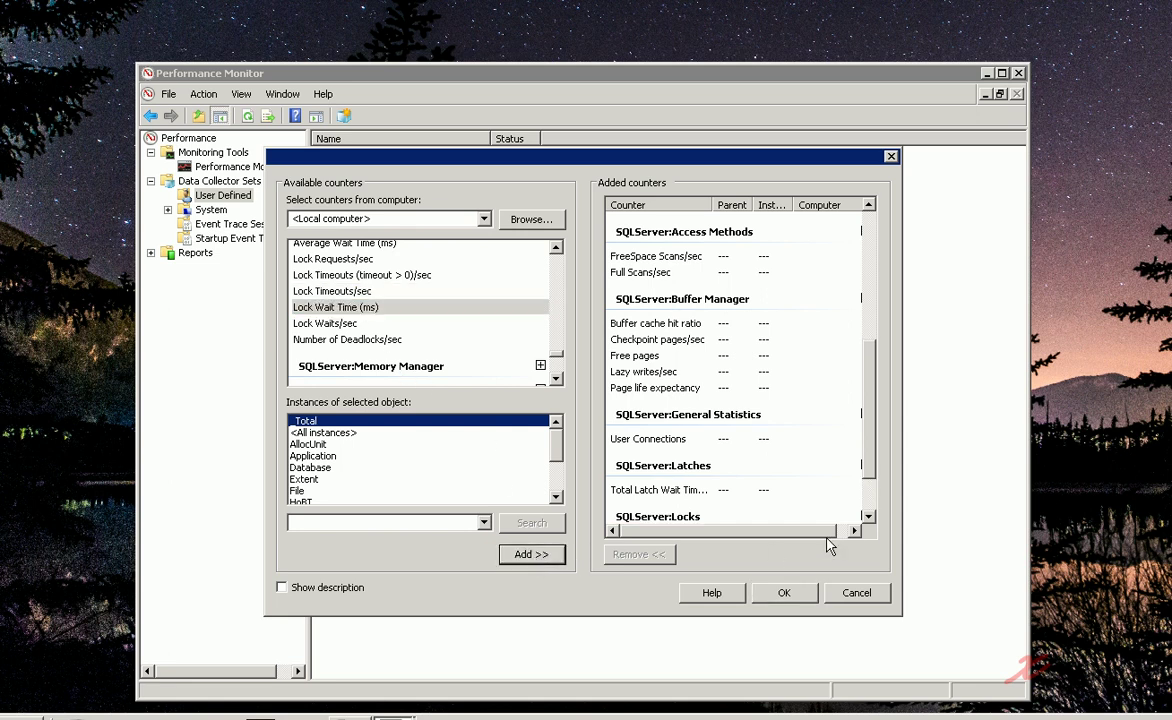
pyautogui.click(868, 512)
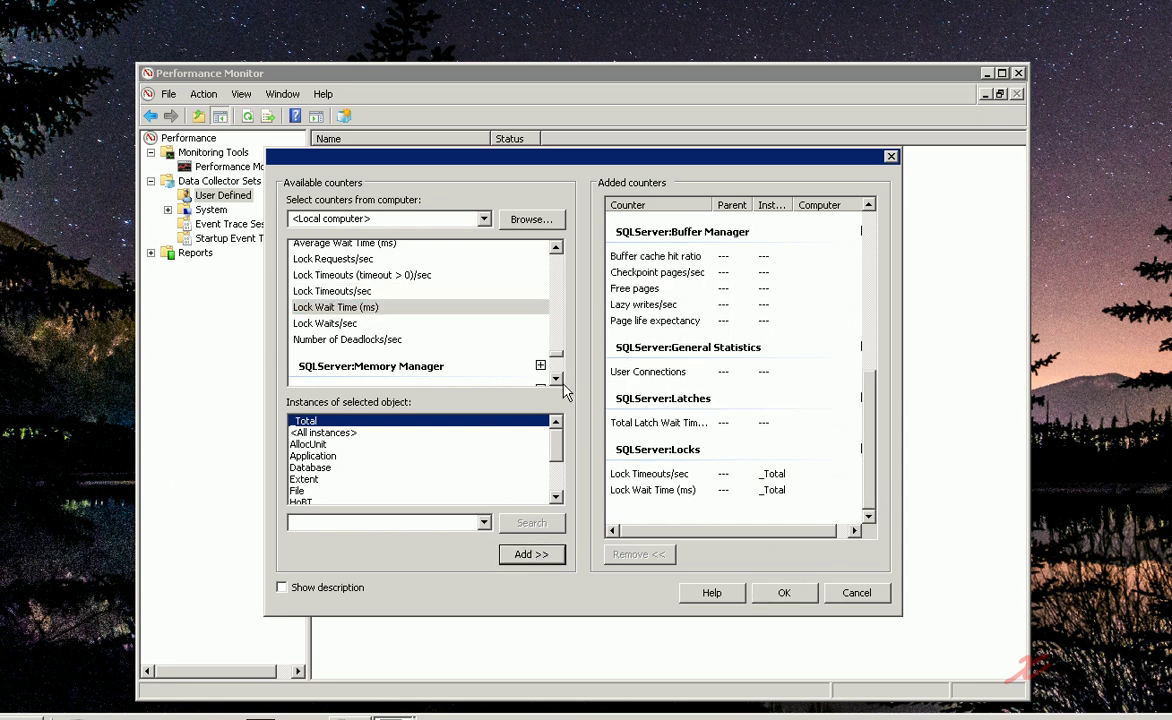
# Add the Number of Deadlocks/sec counter of the SQLServer:Locks object for the _Total instance
pyautogui.click(383, 339)
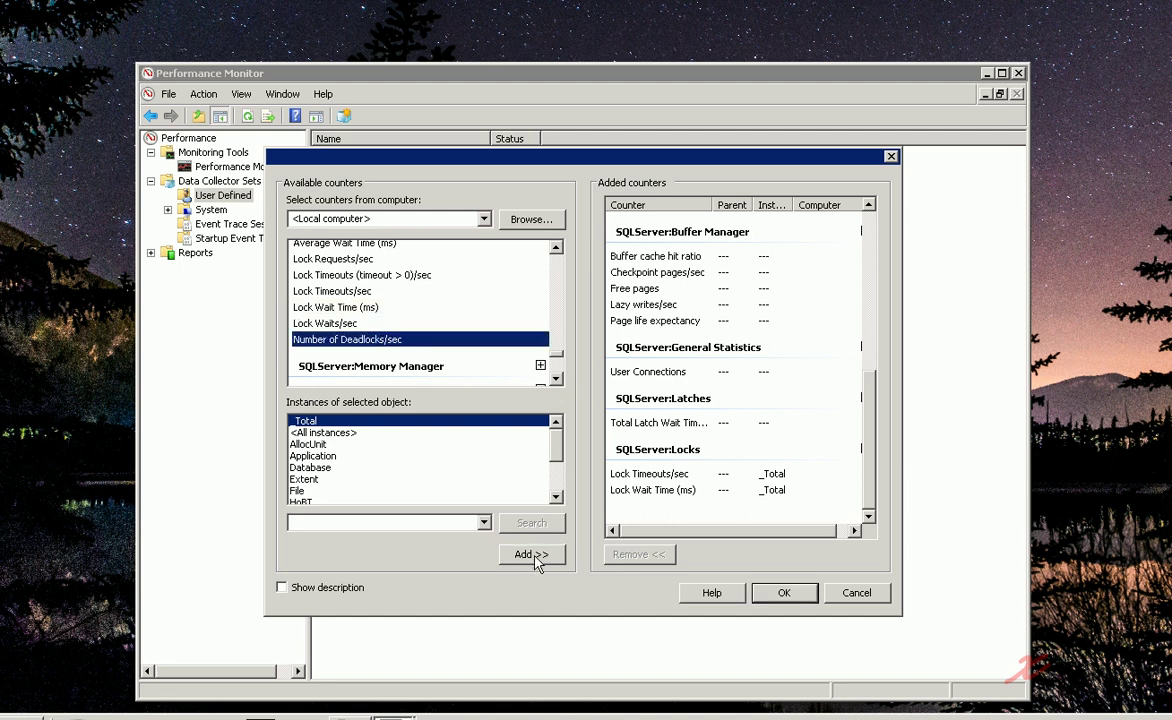
pyautogui.click(534, 555)
pyautogui.click(869, 516)
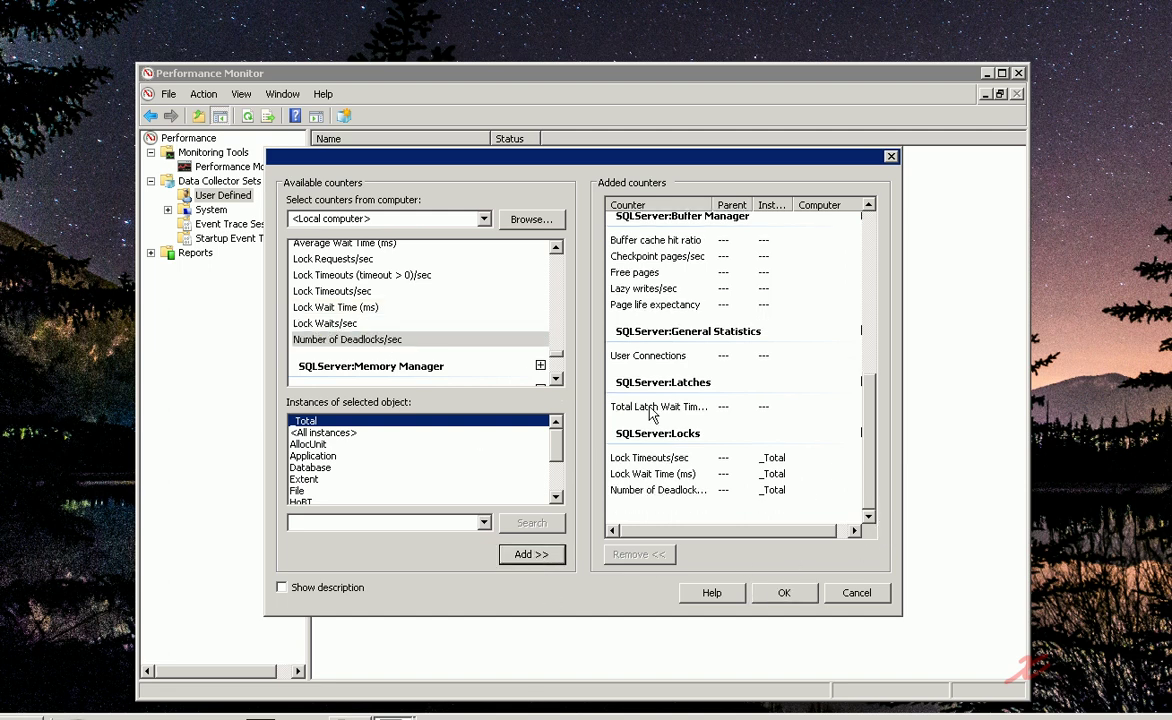
# Expand the SQLServer:Memory Manager object in the list of available counters
pyautogui.click(556, 380)
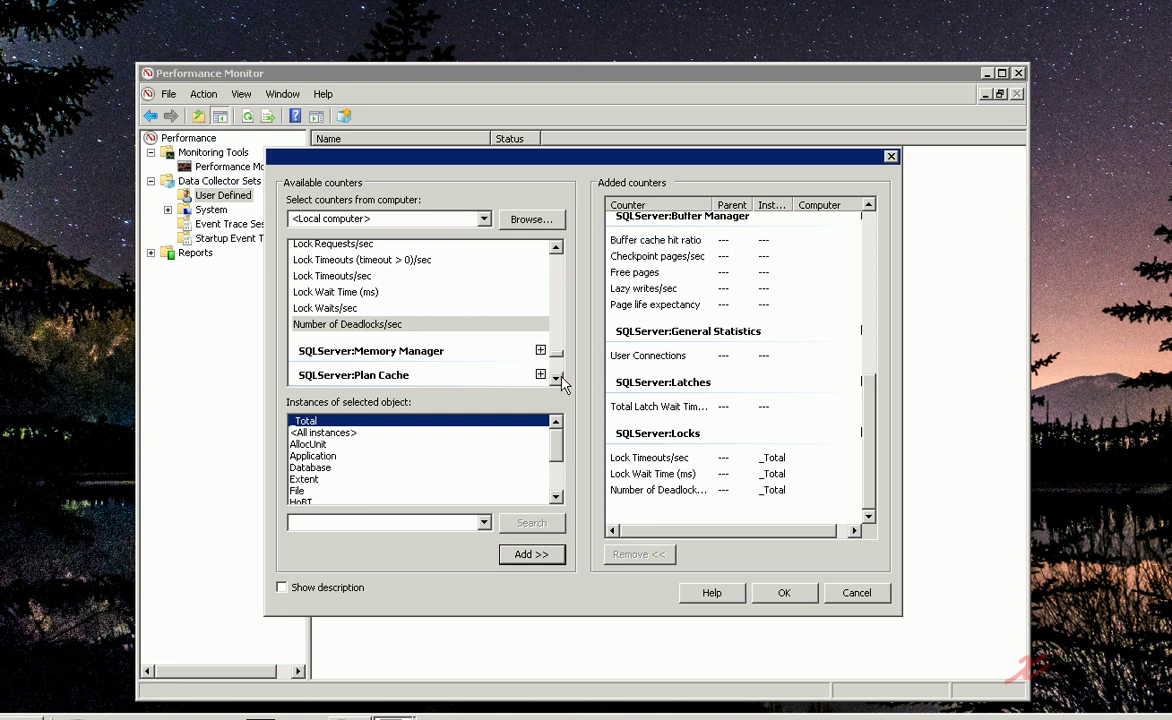
pyautogui.click(556, 380)
pyautogui.click(540, 321)
# Add the Memory Grants Pending counter of the SQLServer:Memory Manager object and check it among the added counters
pyautogui.click(557, 381)
pyautogui.click(557, 381)
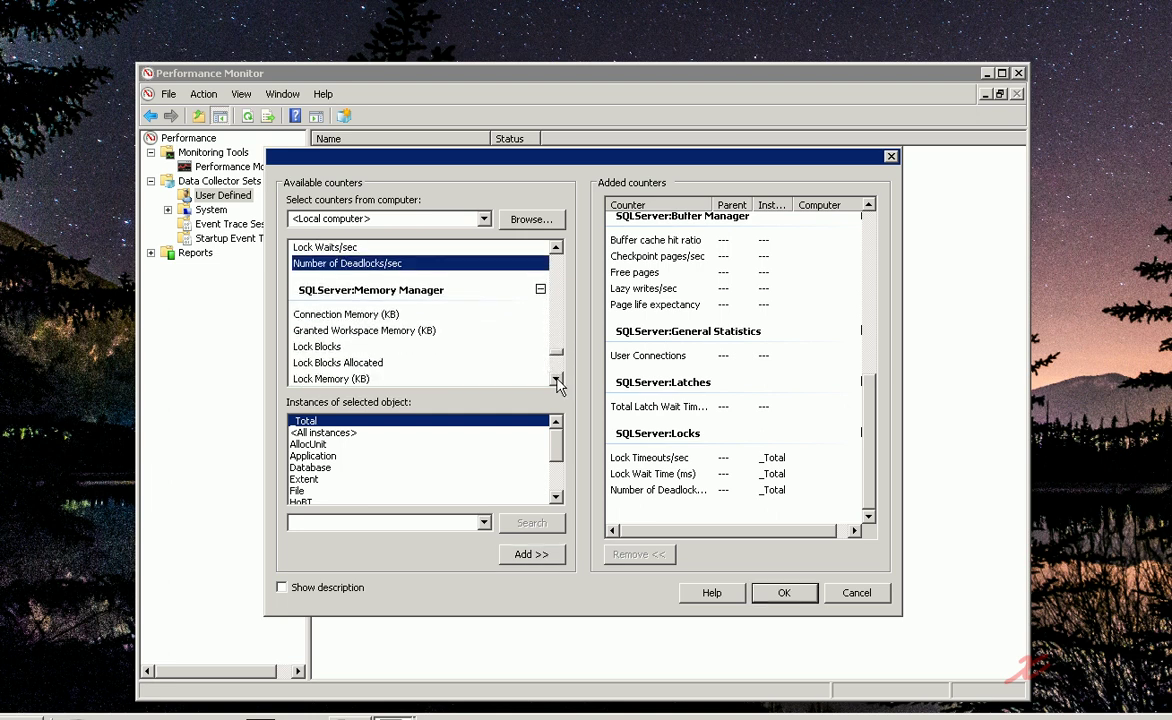
pyautogui.click(557, 381)
pyautogui.click(557, 381)
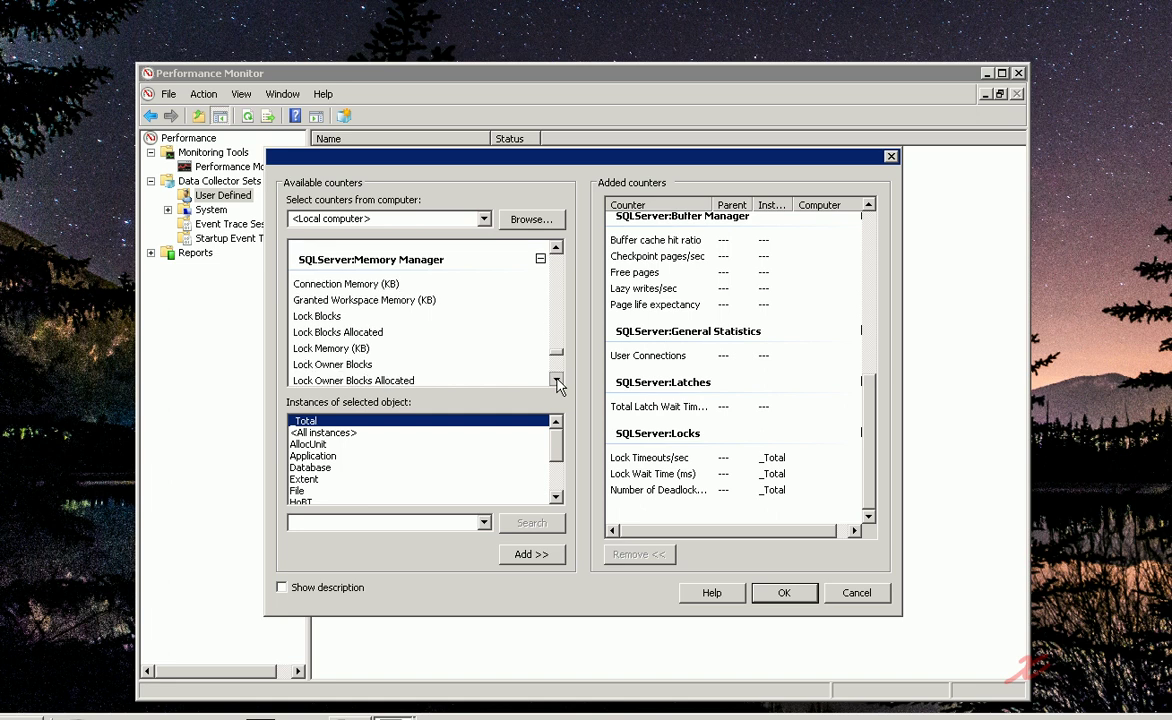
pyautogui.click(557, 381)
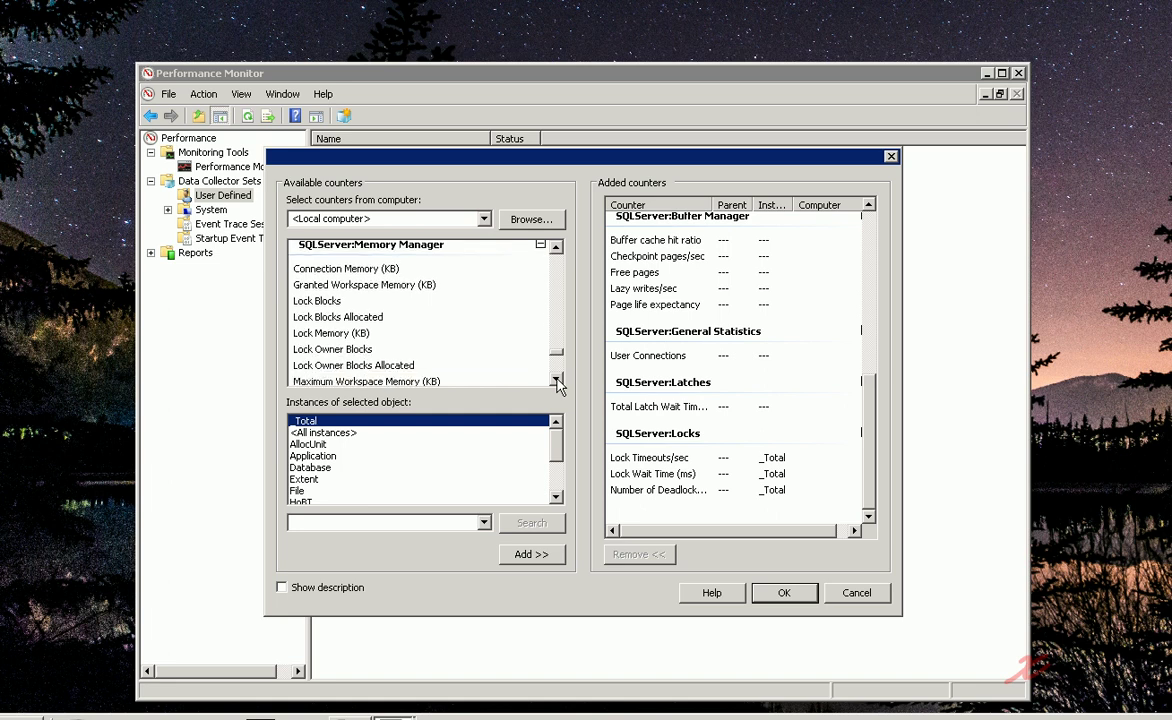
pyautogui.click(366, 288)
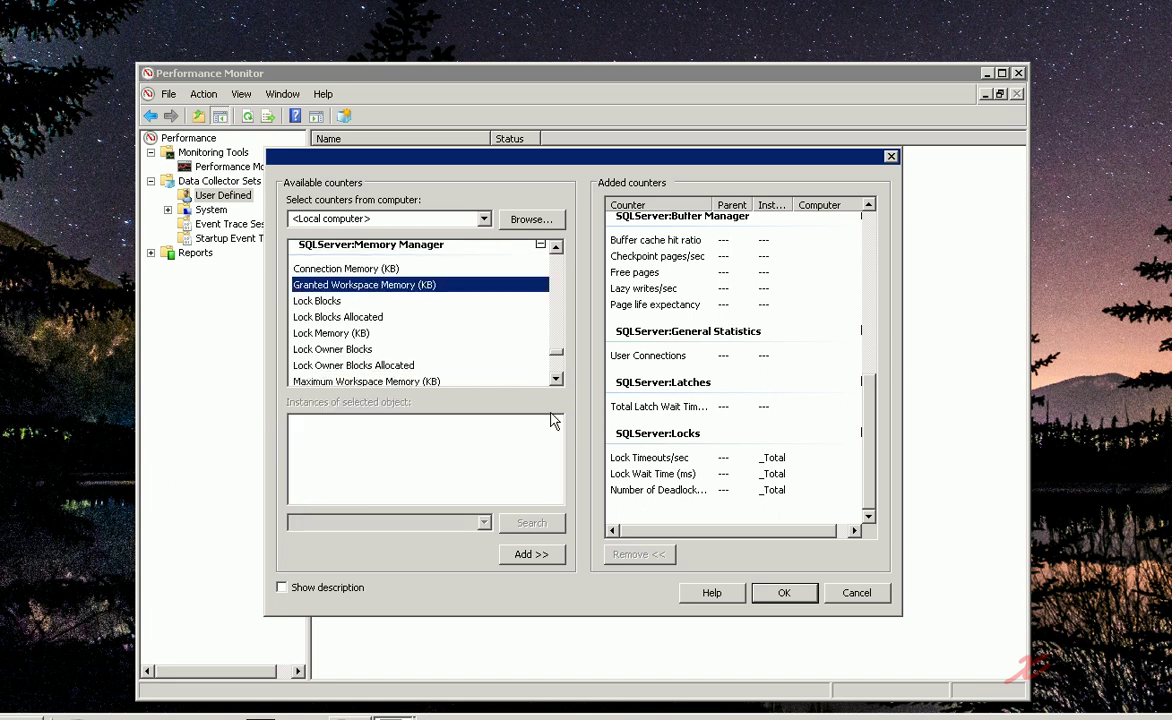
pyautogui.click(557, 381)
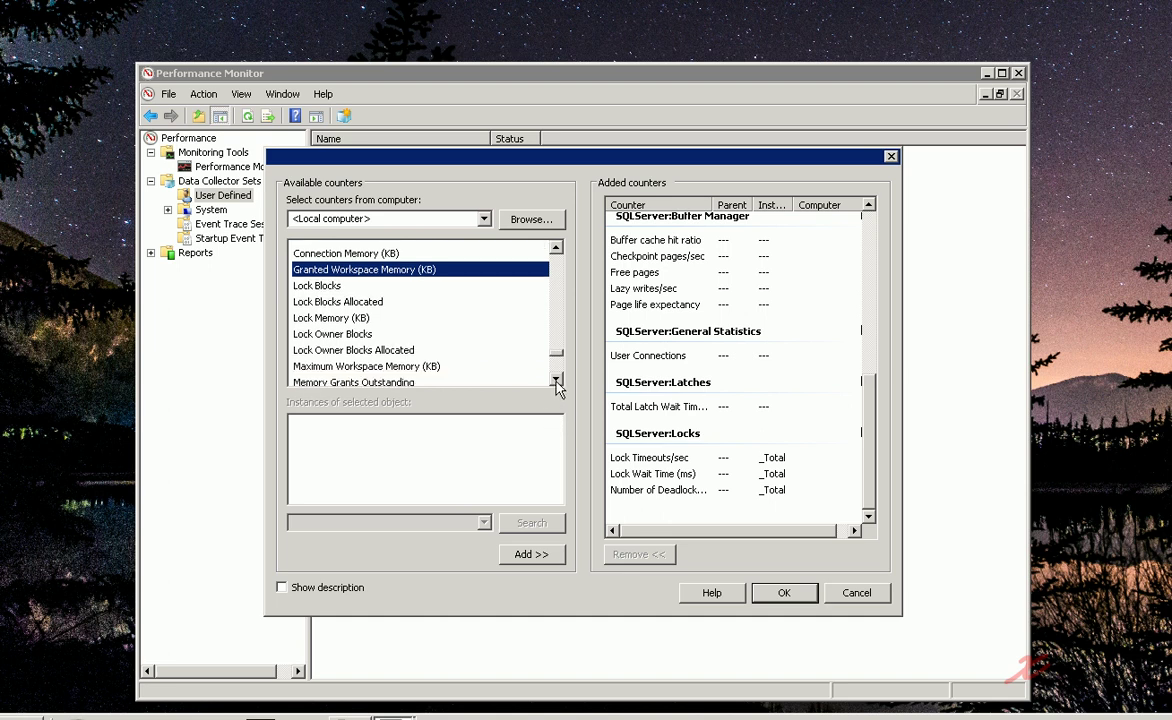
pyautogui.scroll(-3, 445, 369)
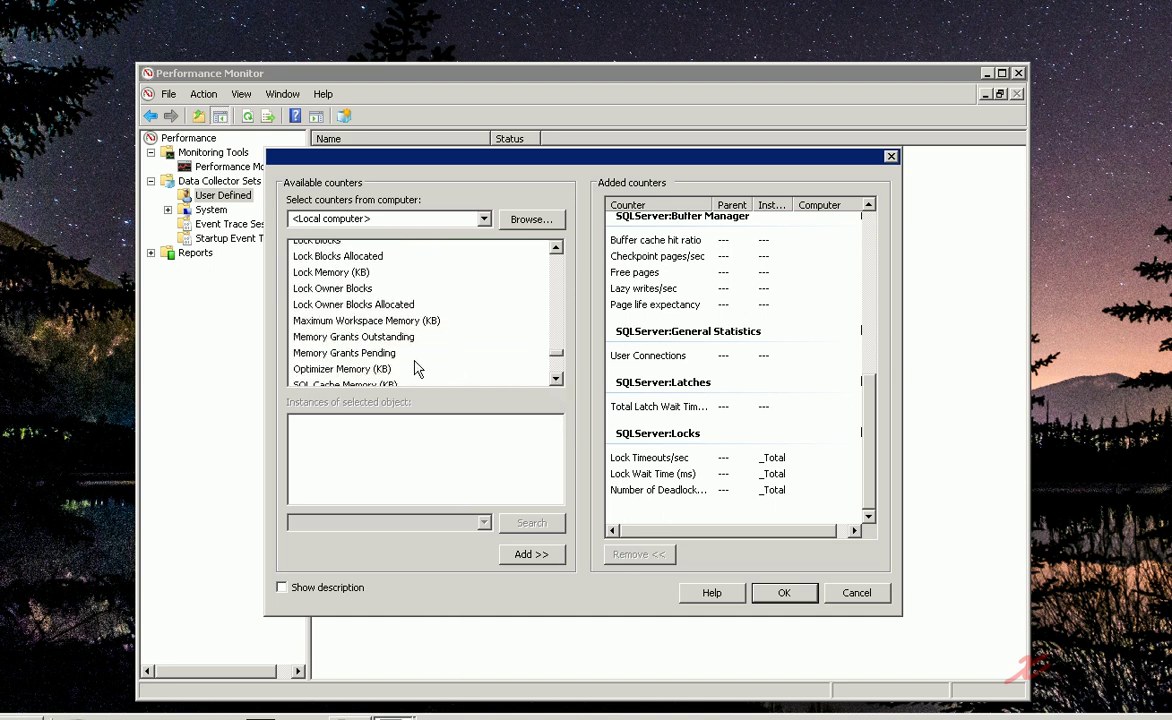
pyautogui.click(420, 353)
pyautogui.click(531, 554)
pyautogui.scroll(-3, 868, 510)
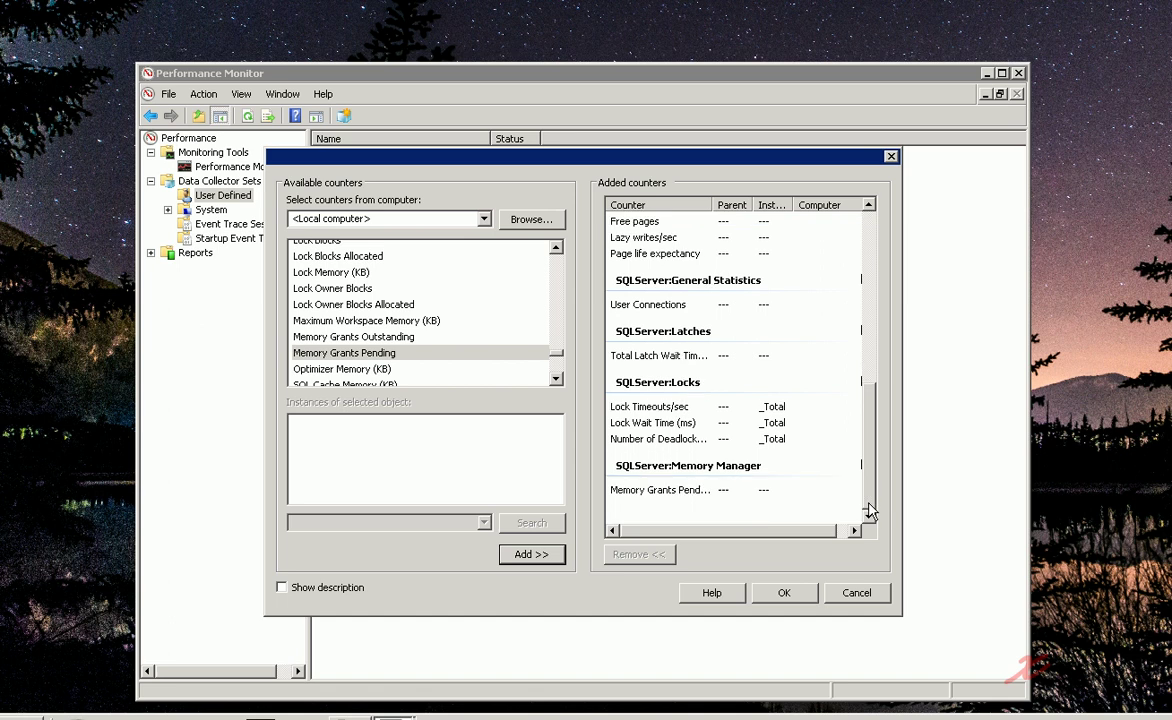
# Add the Target Server Memory (KB) and Total Server Memory (KB) counters of the SQLServer:Memory Manager object
pyautogui.click(556, 379)
pyautogui.doubleClick(556, 379)
pyautogui.click(556, 379)
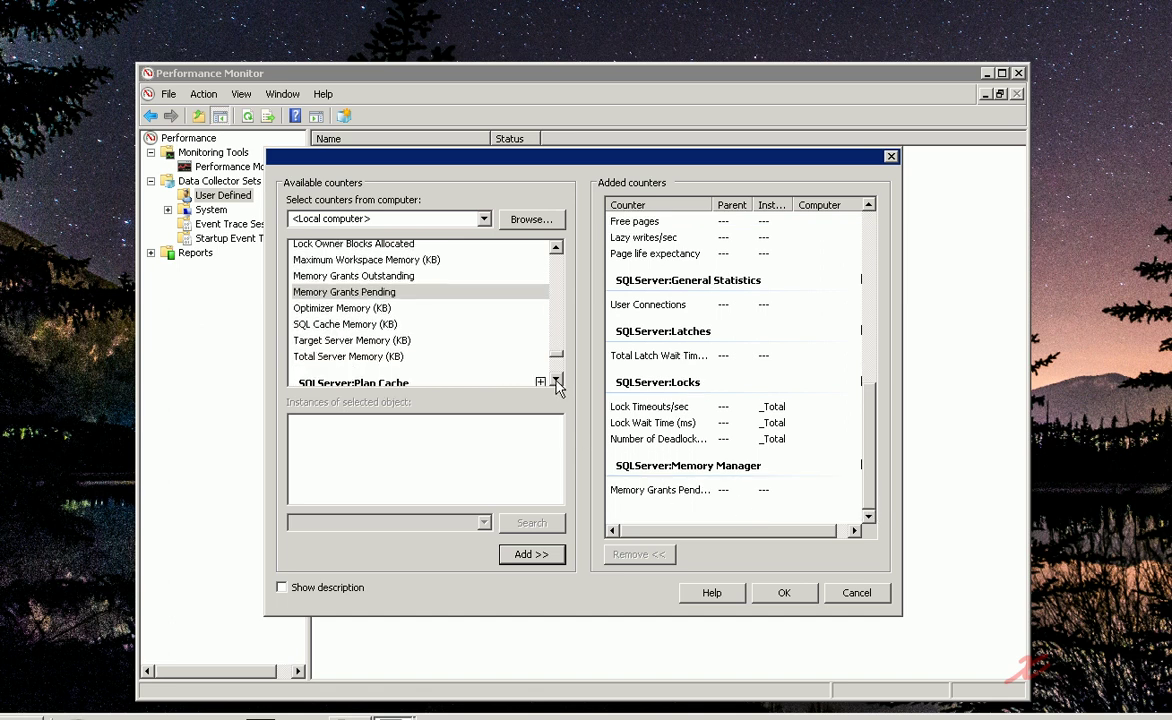
pyautogui.click(352, 340)
pyautogui.click(531, 554)
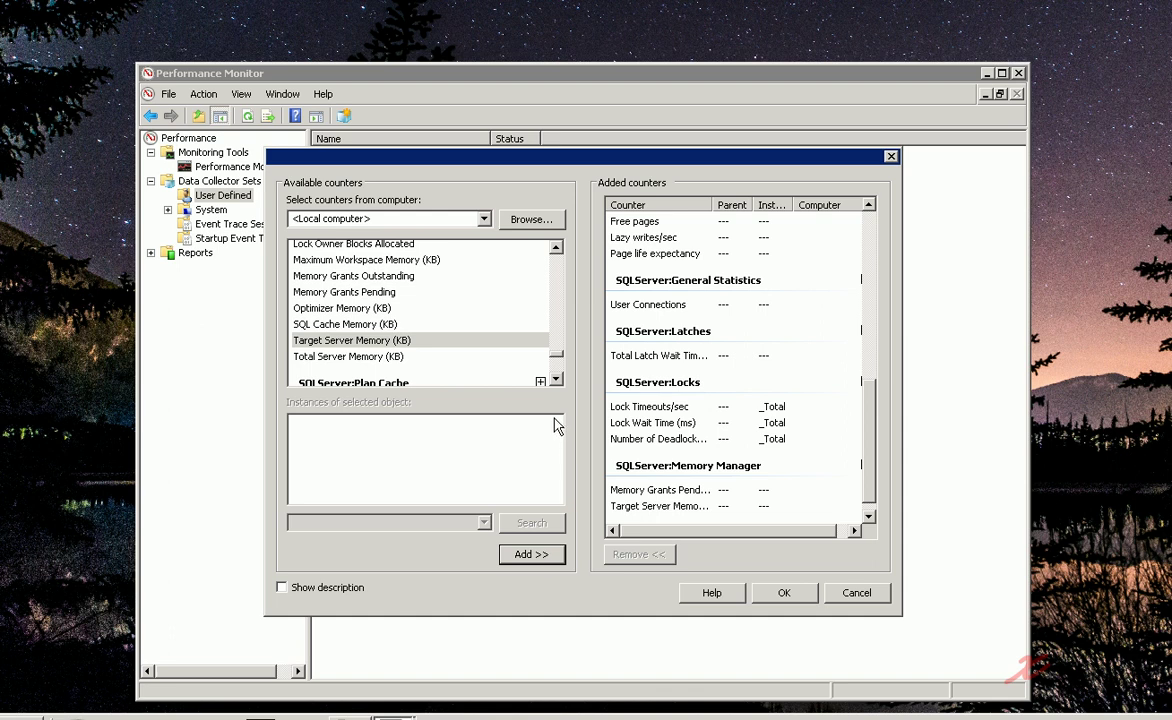
pyautogui.click(348, 356)
pyautogui.click(547, 560)
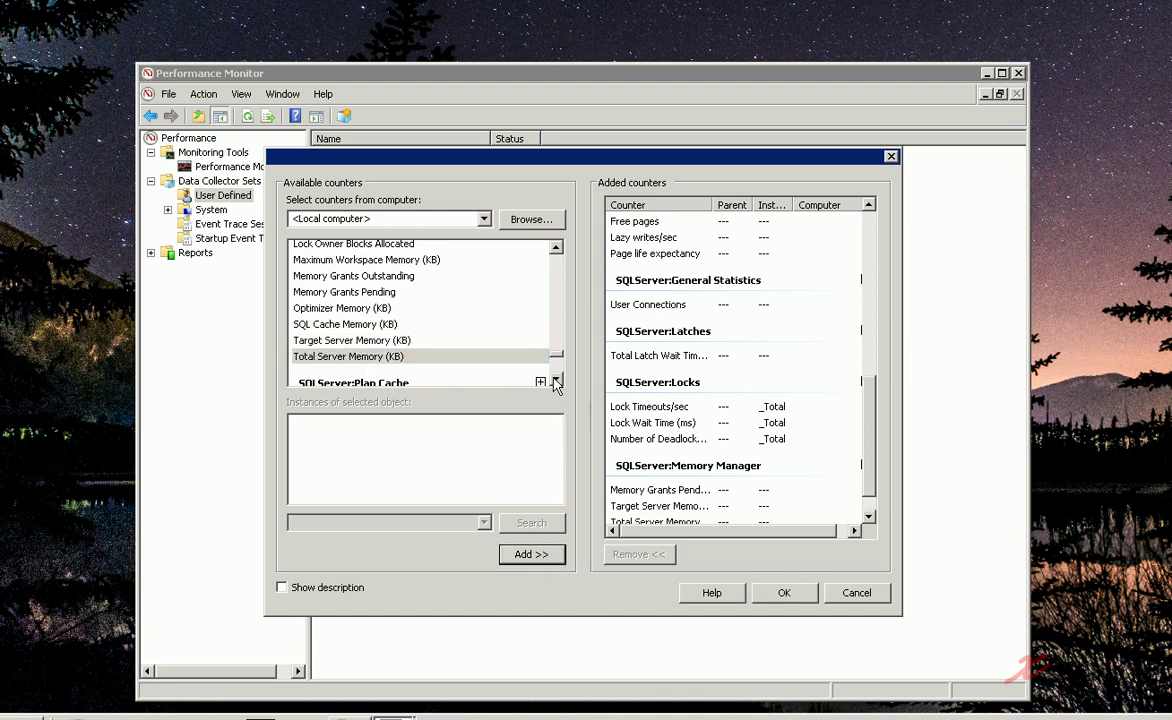
# Expand the SQLServer:SQL Statistics object in the list of available counters
pyautogui.click(556, 379)
pyautogui.click(556, 379)
pyautogui.click(556, 379)
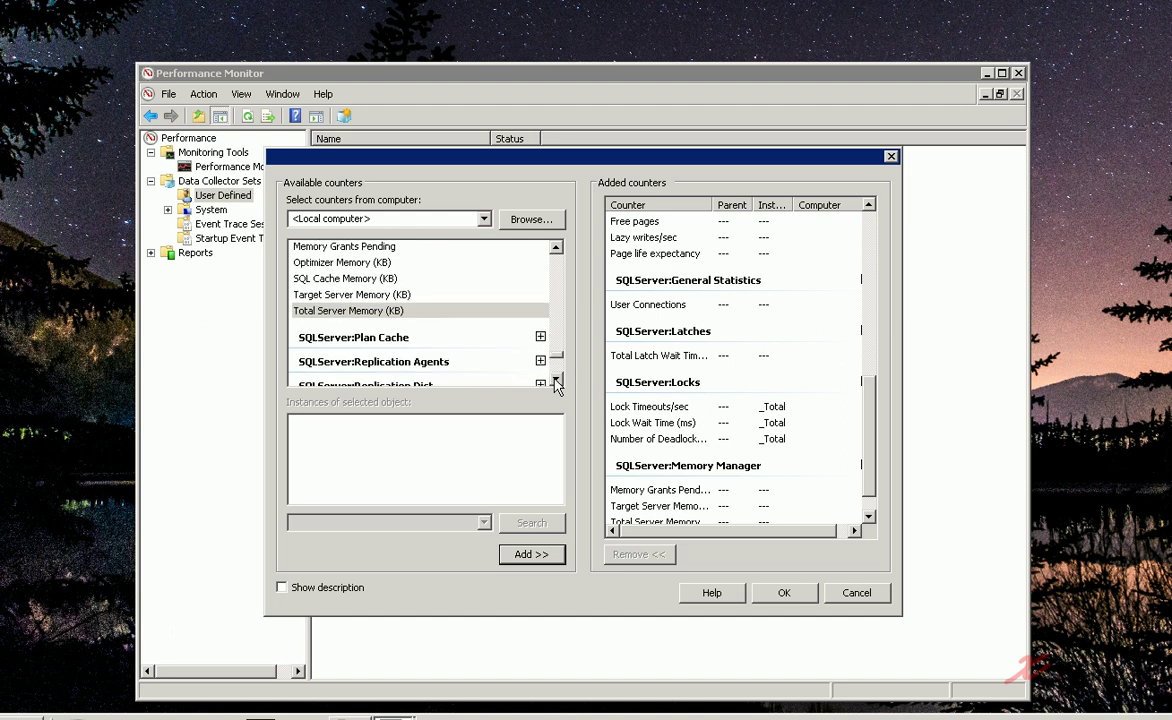
pyautogui.click(556, 379)
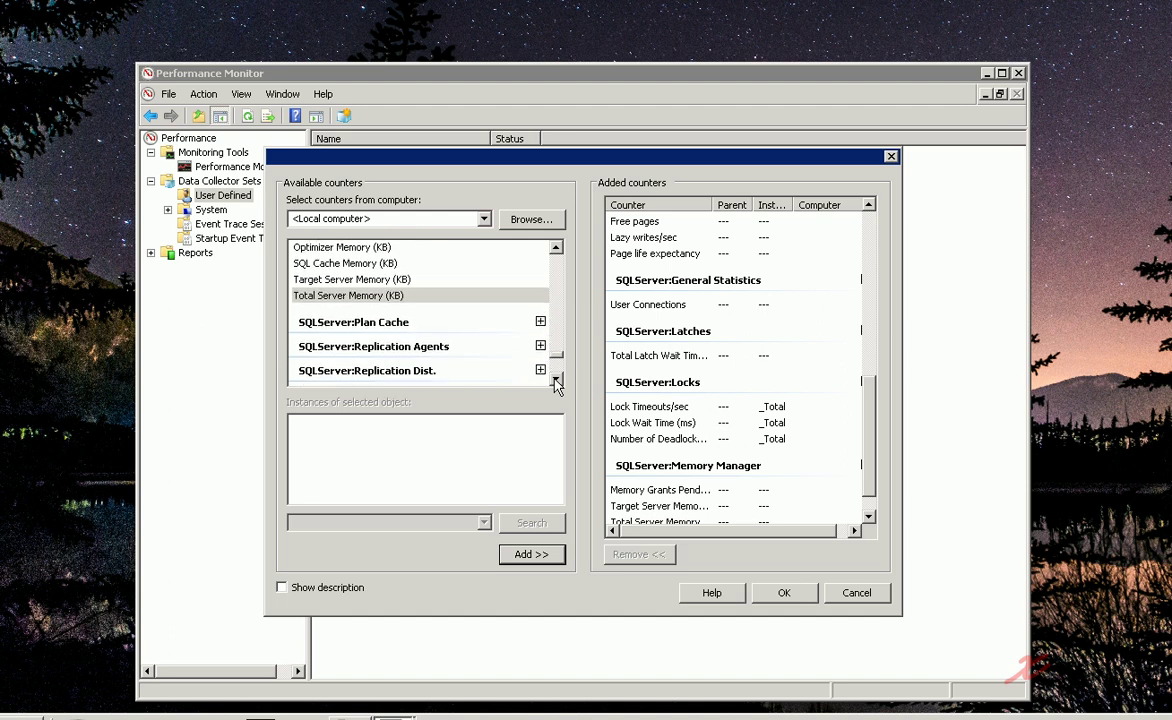
pyautogui.click(556, 380)
pyautogui.click(556, 380)
pyautogui.click(556, 380)
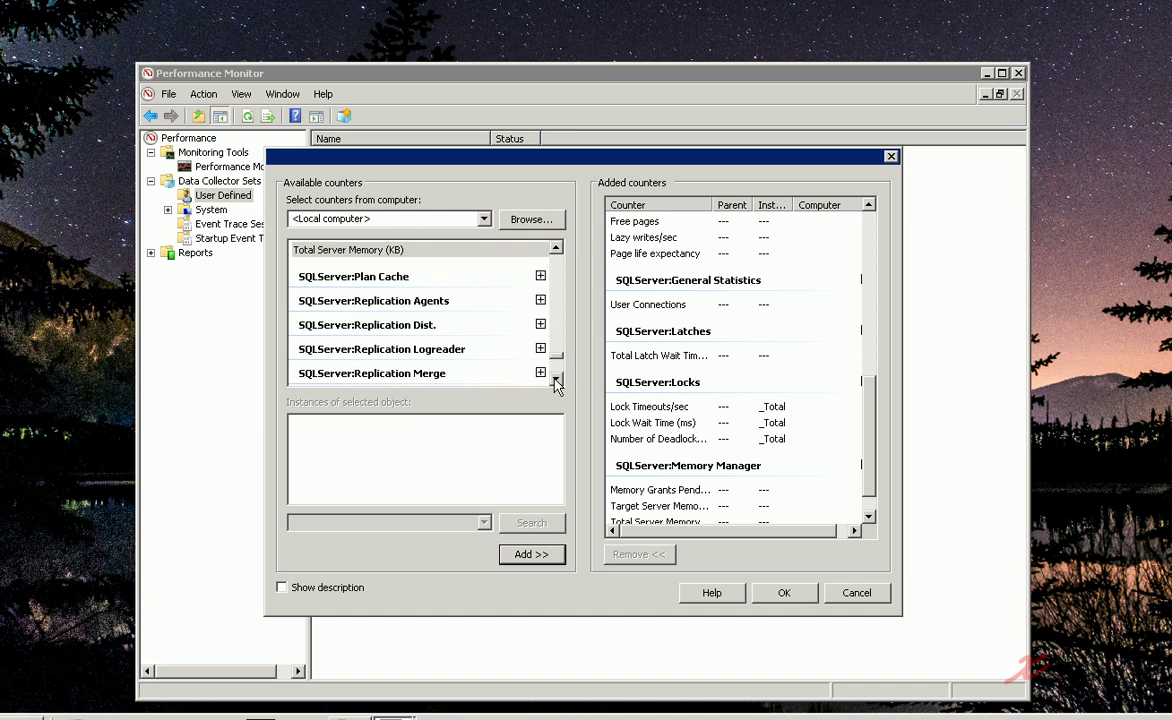
pyautogui.click(556, 380)
pyautogui.click(556, 380)
pyautogui.click(556, 380)
pyautogui.click(556, 380)
pyautogui.click(556, 380)
pyautogui.click(556, 380)
pyautogui.click(556, 380)
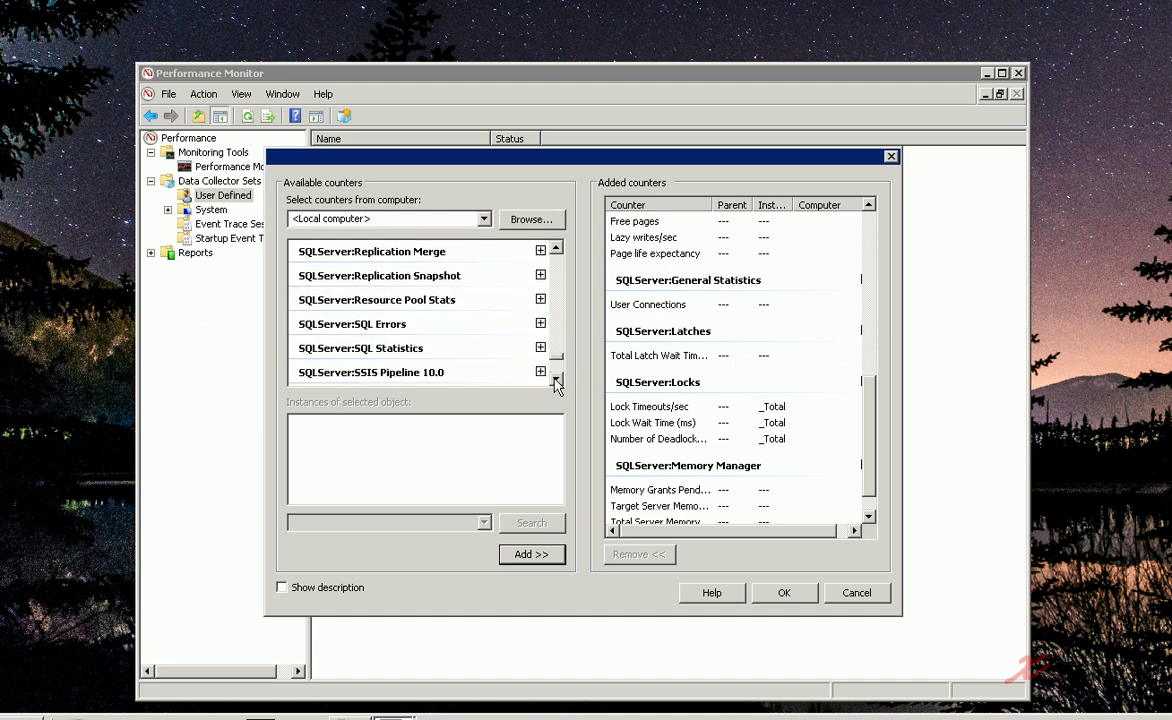
pyautogui.click(556, 380)
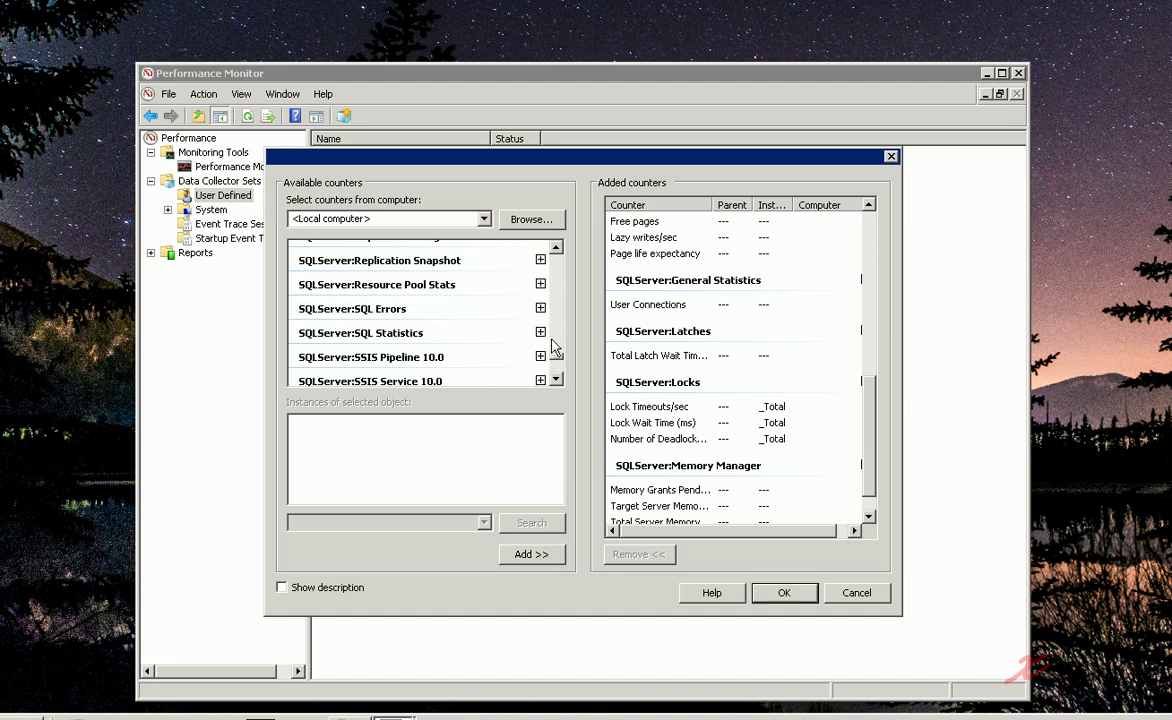
pyautogui.click(540, 332)
# Add the Batch Requests/sec counter of the SQLServer:SQL Statistics object and check it among the added counters
pyautogui.click(556, 380)
pyautogui.click(556, 380)
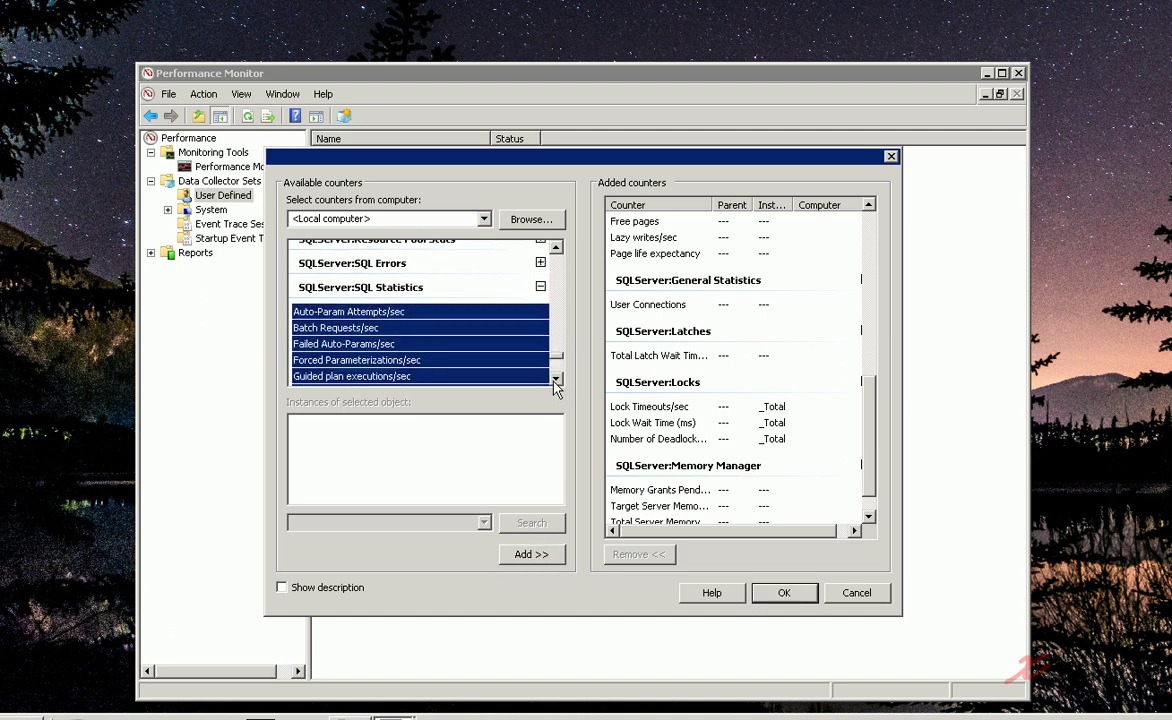
pyautogui.click(556, 380)
pyautogui.click(380, 297)
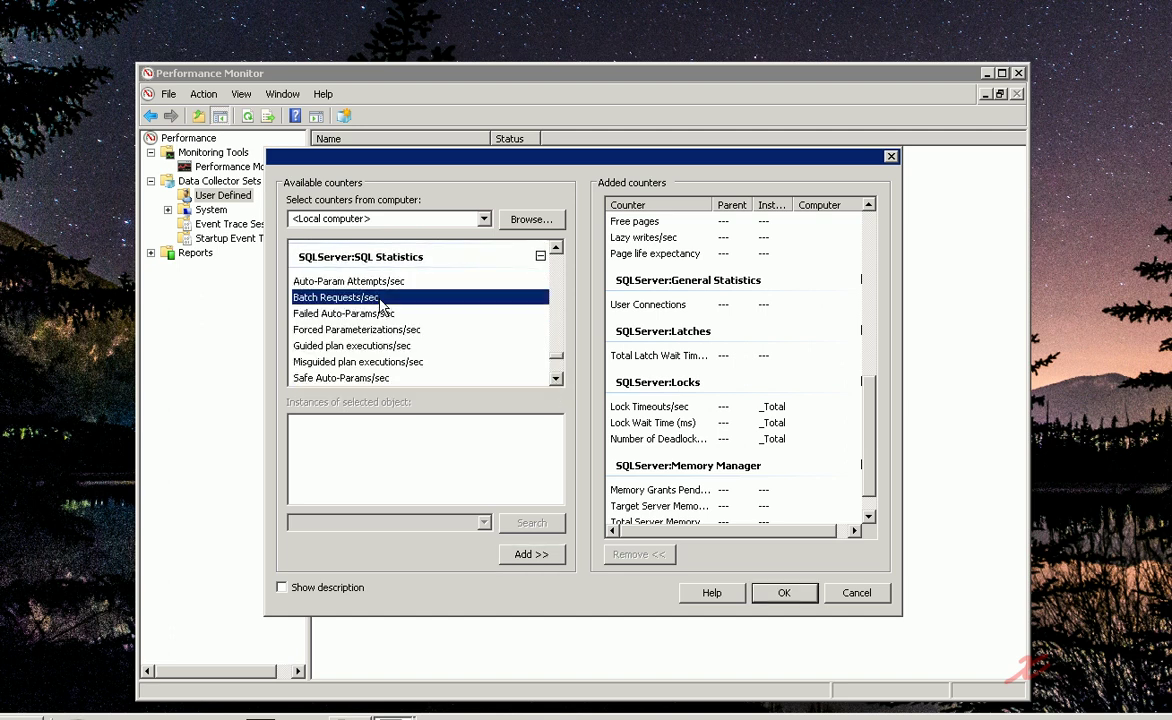
pyautogui.click(522, 556)
pyautogui.scroll(-2, 873, 508)
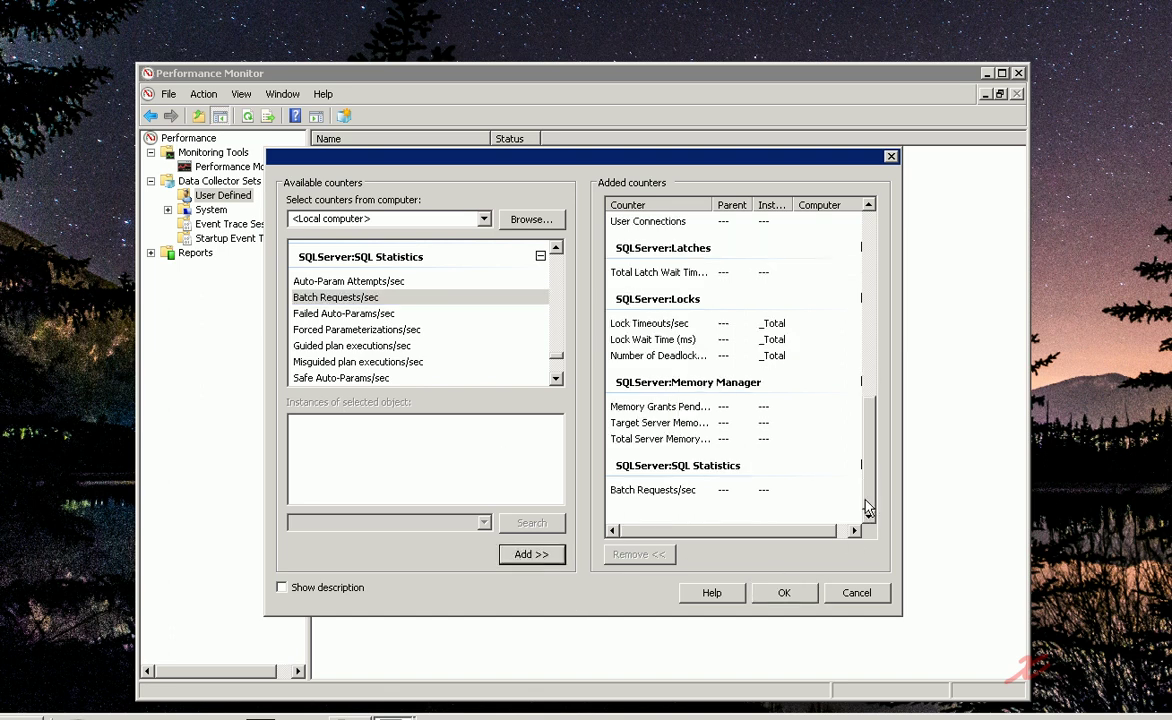
# Add the SQL Compilations/sec counter of the SQLServer:SQL Statistics object
pyautogui.click(556, 380)
pyautogui.click(556, 380)
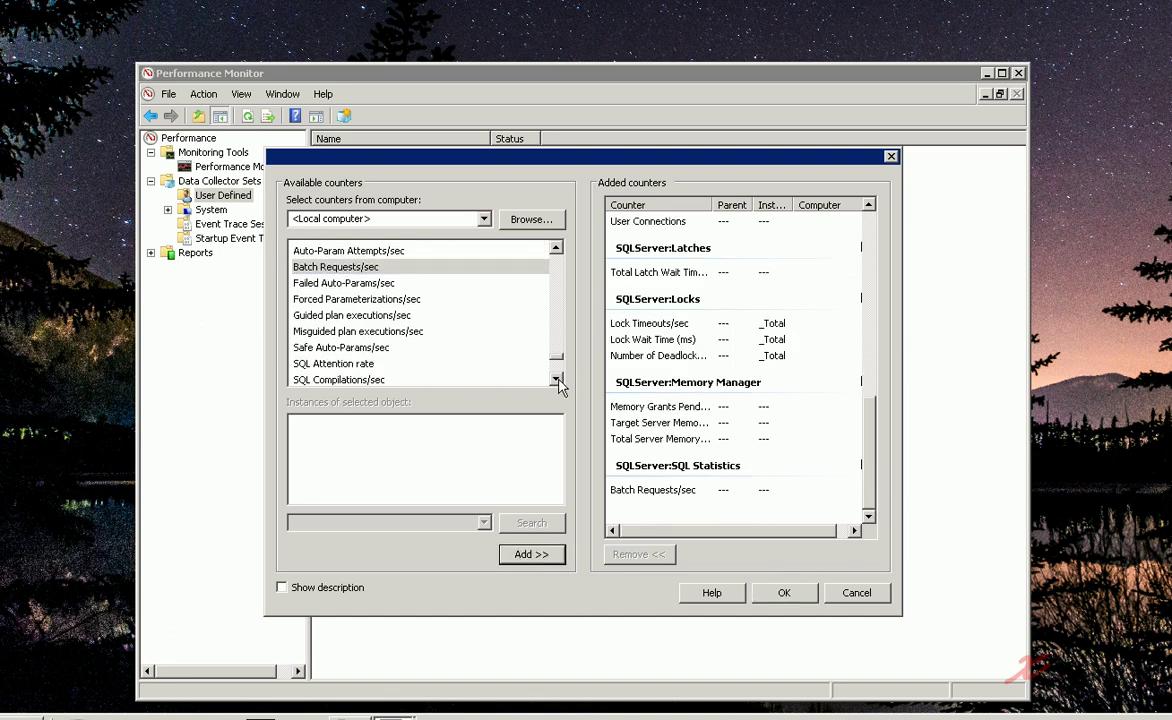
pyautogui.click(556, 380)
pyautogui.click(340, 364)
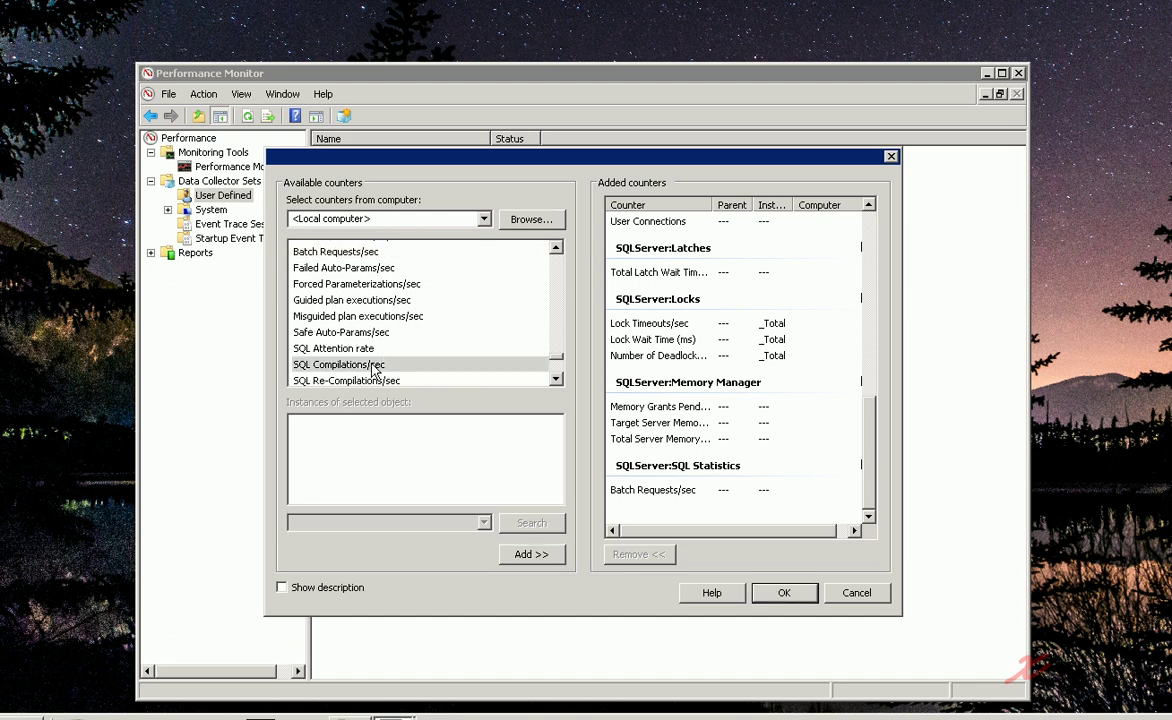
pyautogui.click(531, 554)
# Add the SQL Re-Compilations/sec counter of the SQLServer:SQL Statistics object and check it among the added counters
pyautogui.click(556, 380)
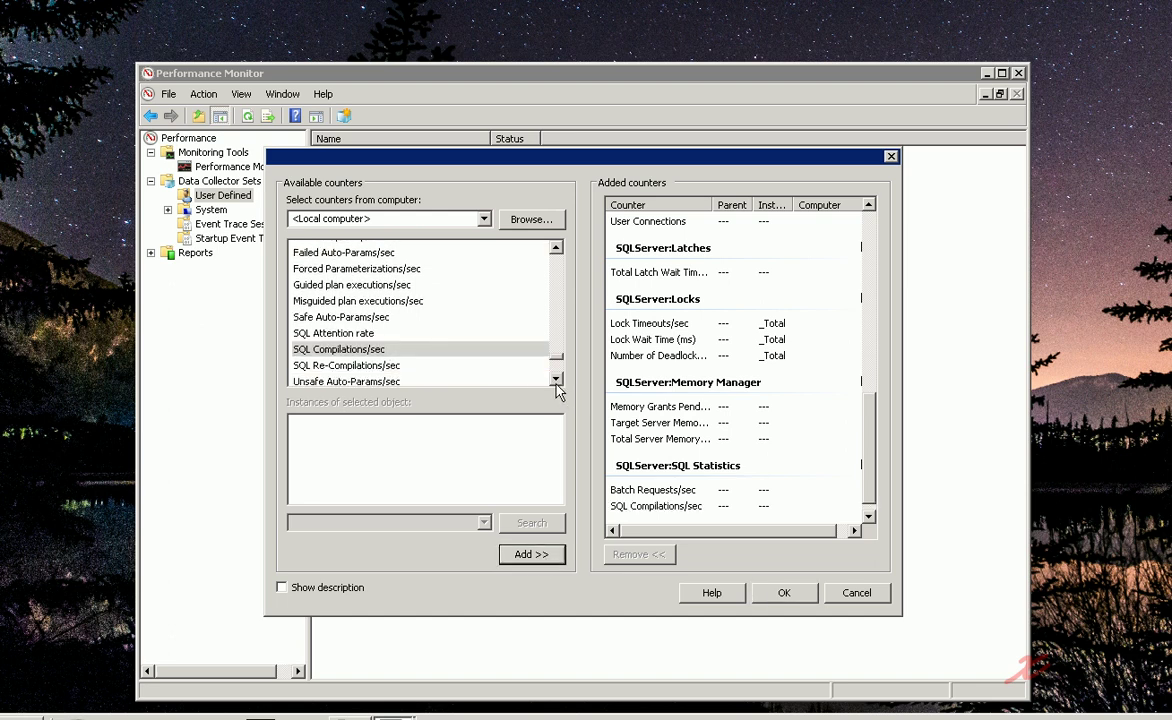
pyautogui.scroll(-1, 553, 385)
pyautogui.click(373, 320)
pyautogui.click(531, 554)
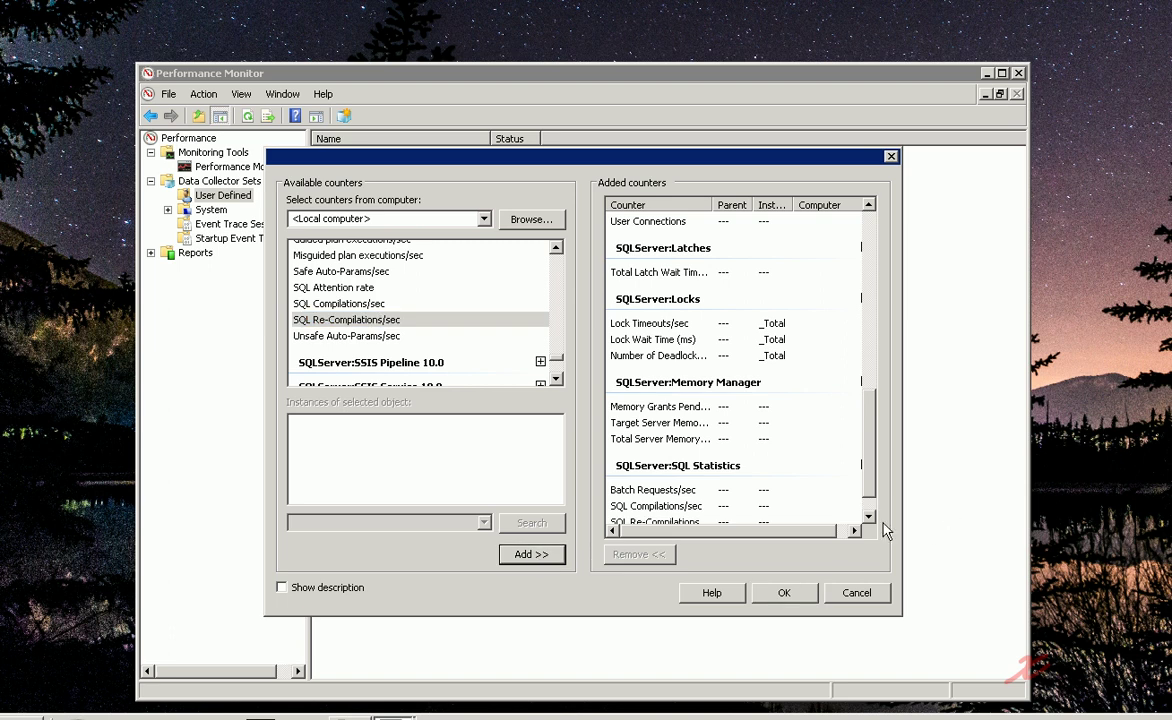
pyautogui.click(868, 516)
pyautogui.click(868, 516)
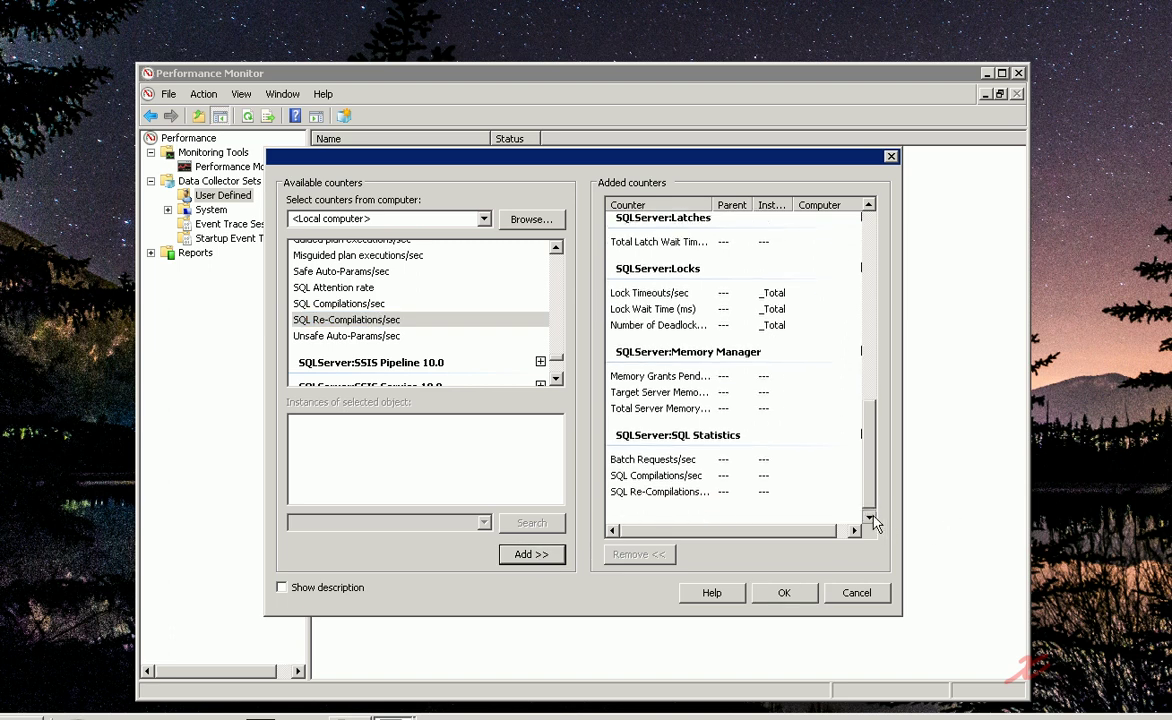
# Expand the System object in the available counters and add its Context Switches/sec counter
pyautogui.click(557, 380)
pyautogui.click(557, 380)
pyautogui.click(557, 380)
pyautogui.click(557, 380)
pyautogui.click(557, 380)
pyautogui.click(557, 380)
pyautogui.click(557, 380)
pyautogui.click(557, 380)
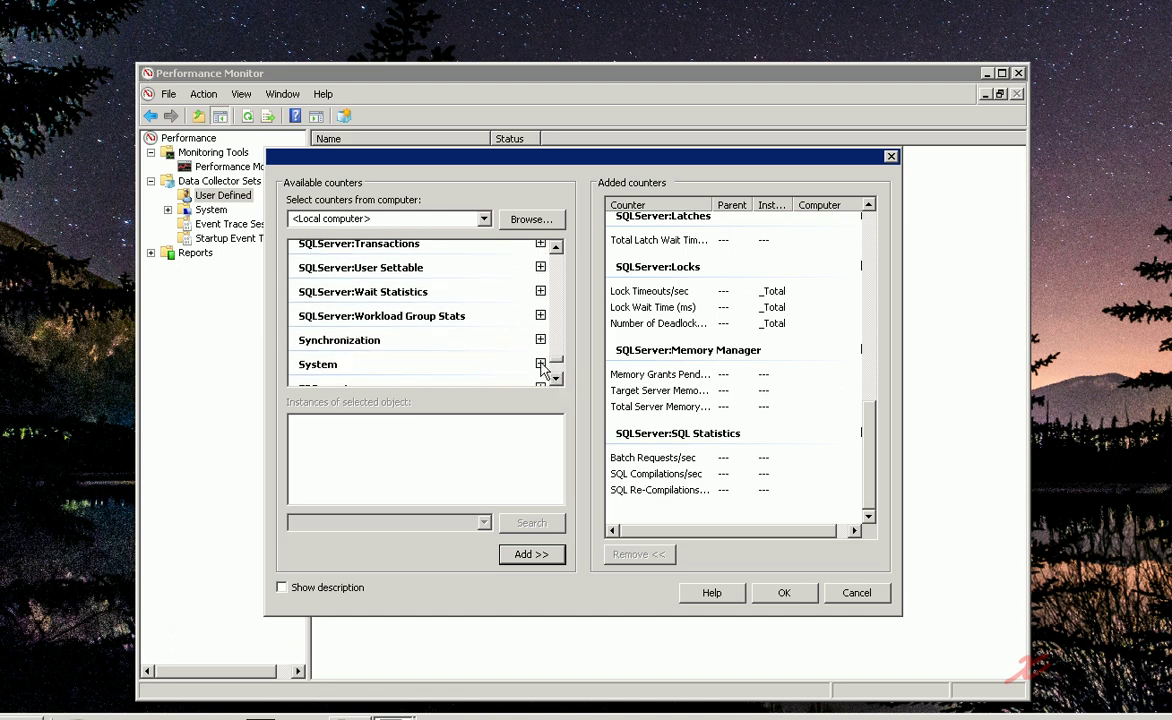
pyautogui.click(557, 380)
pyautogui.click(557, 380)
pyautogui.click(557, 380)
pyautogui.click(557, 380)
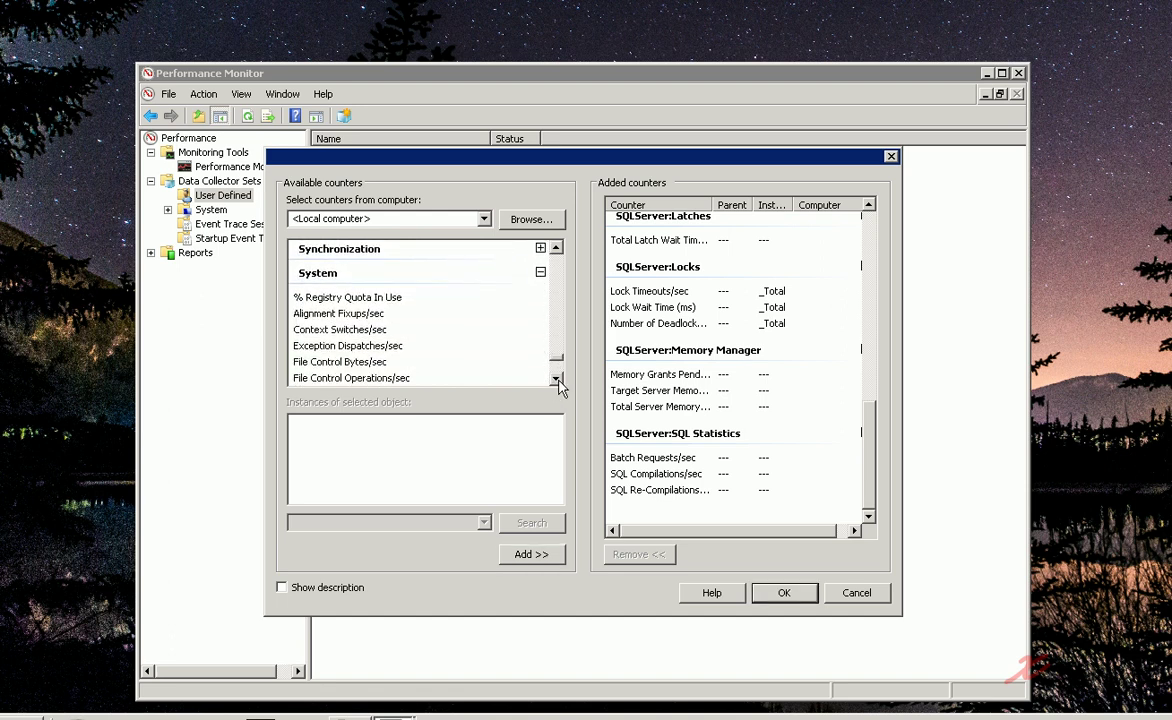
pyautogui.click(557, 380)
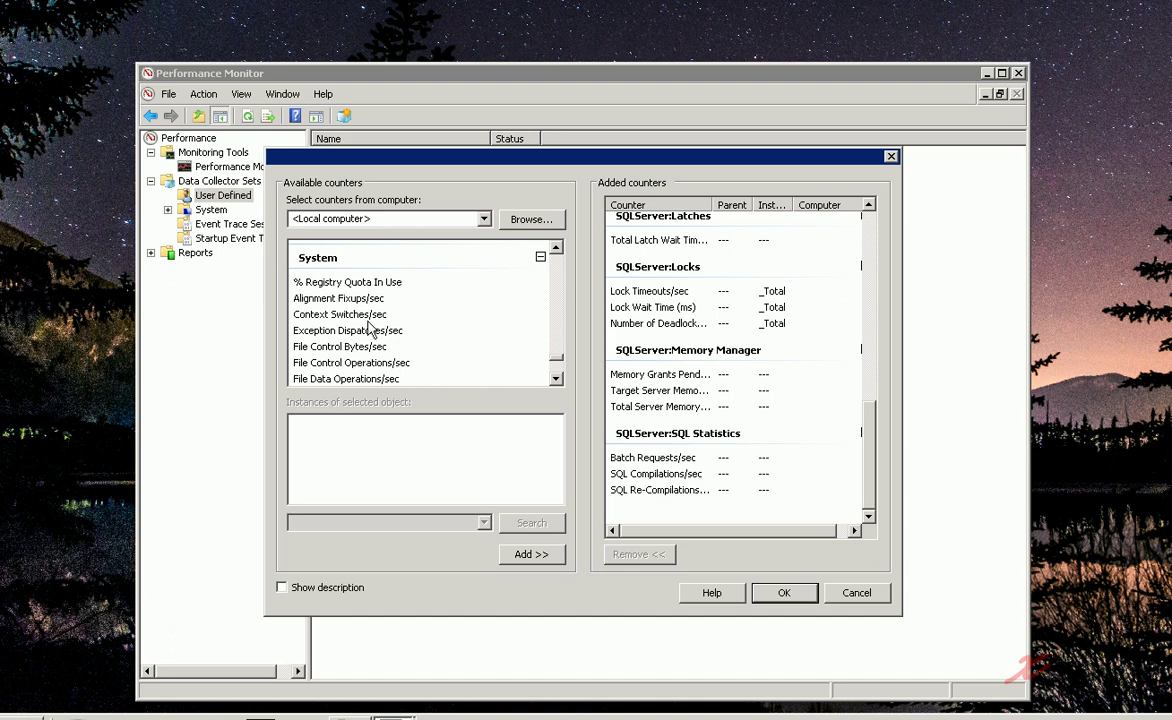
pyautogui.click(345, 314)
pyautogui.click(531, 554)
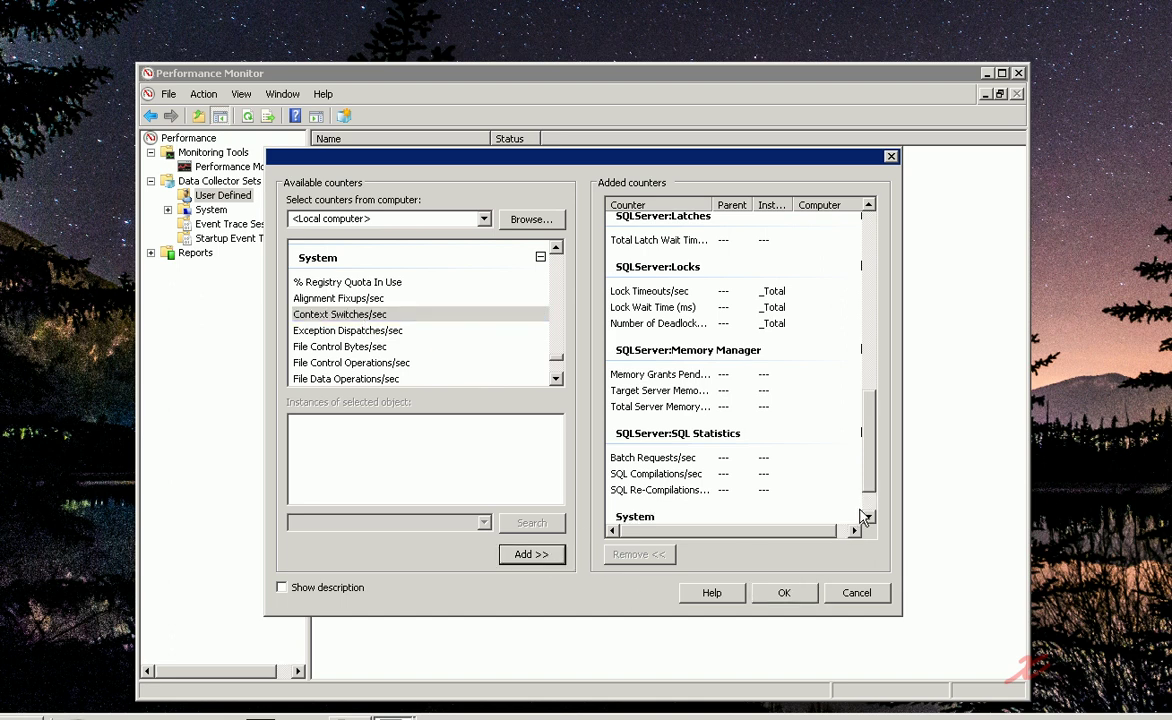
pyautogui.click(868, 516)
# Add the Processor Queue Length counter of the System object and check it among the added counters
pyautogui.click(557, 380)
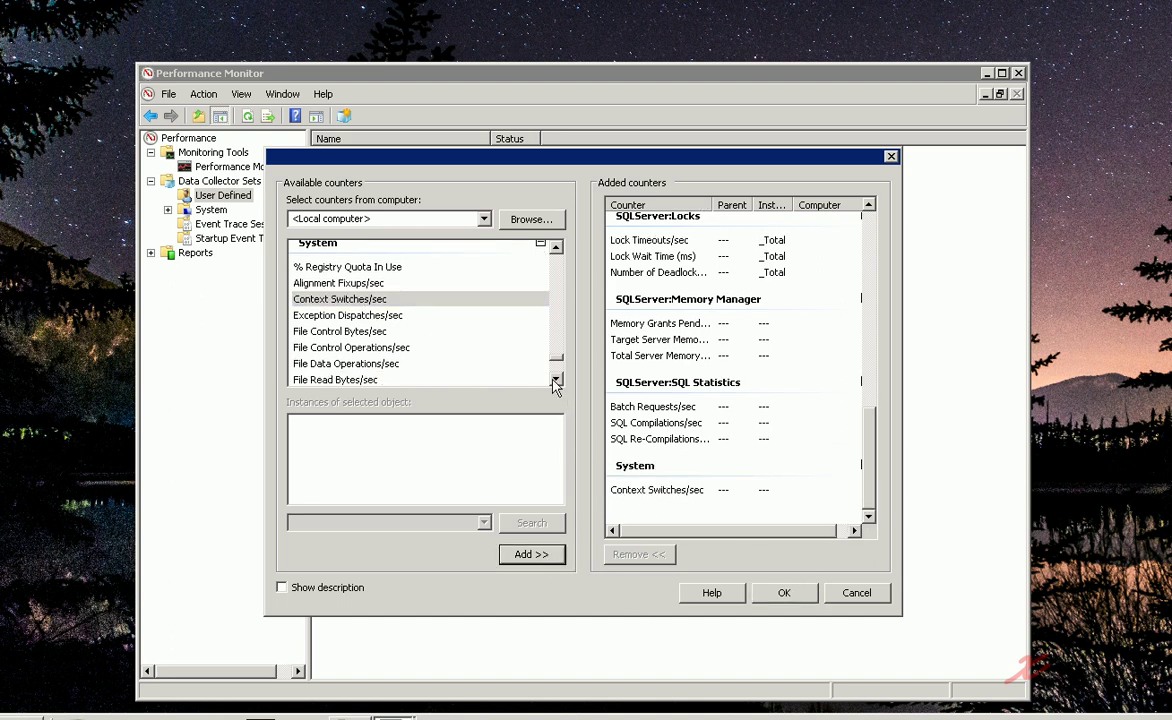
pyautogui.click(557, 380)
pyautogui.click(557, 380)
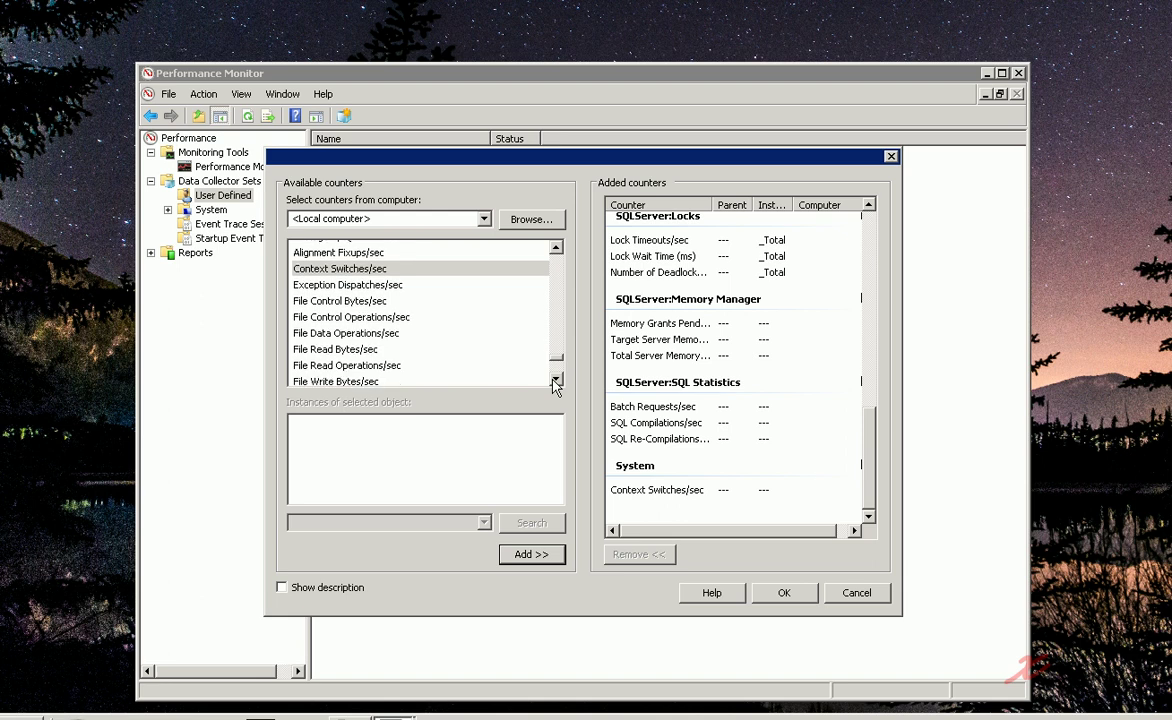
pyautogui.click(557, 380)
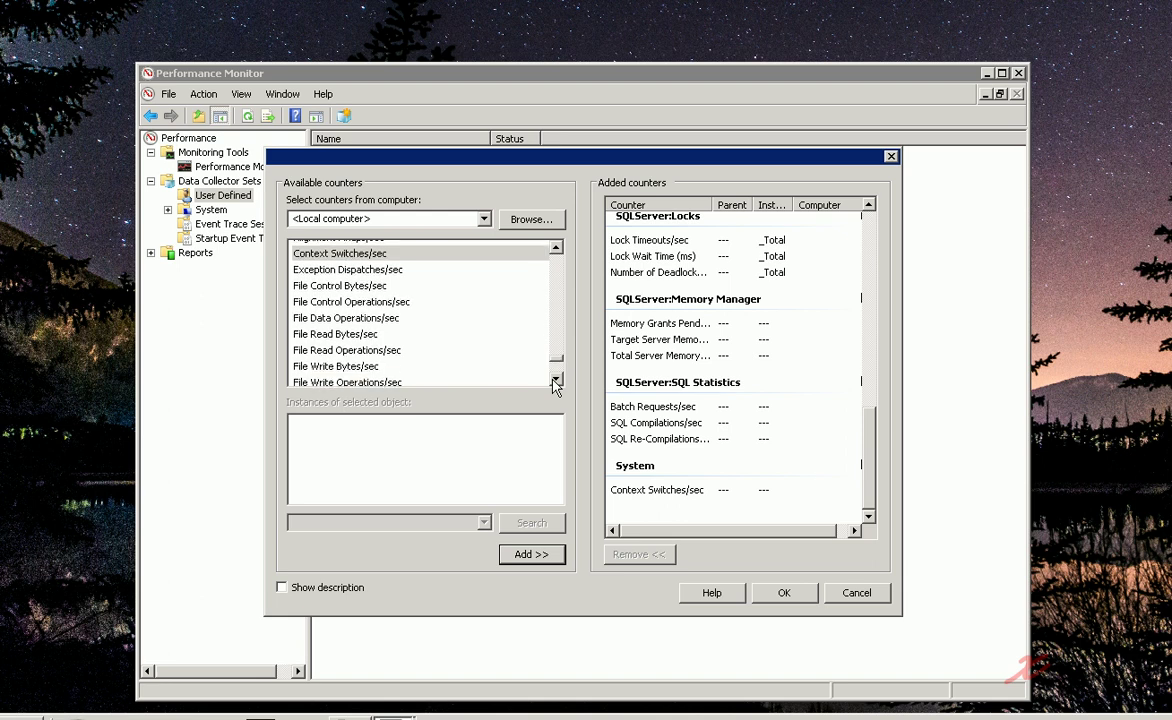
pyautogui.scroll(-2, 505, 347)
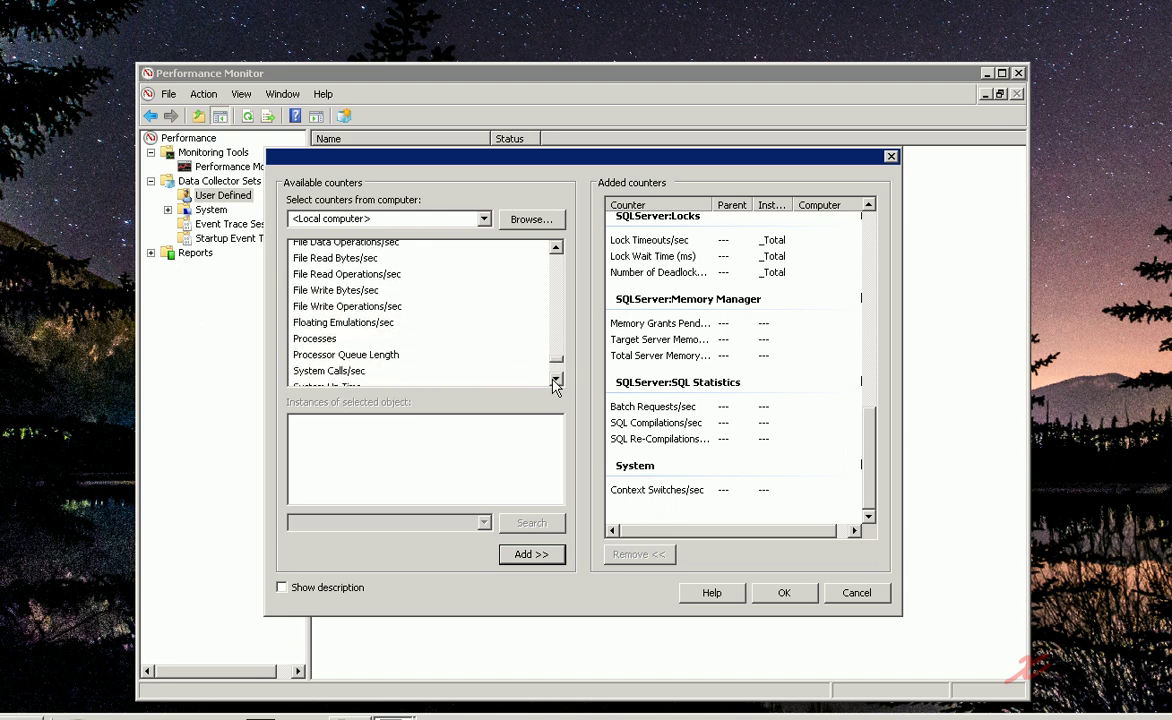
pyautogui.click(410, 356)
pyautogui.click(543, 555)
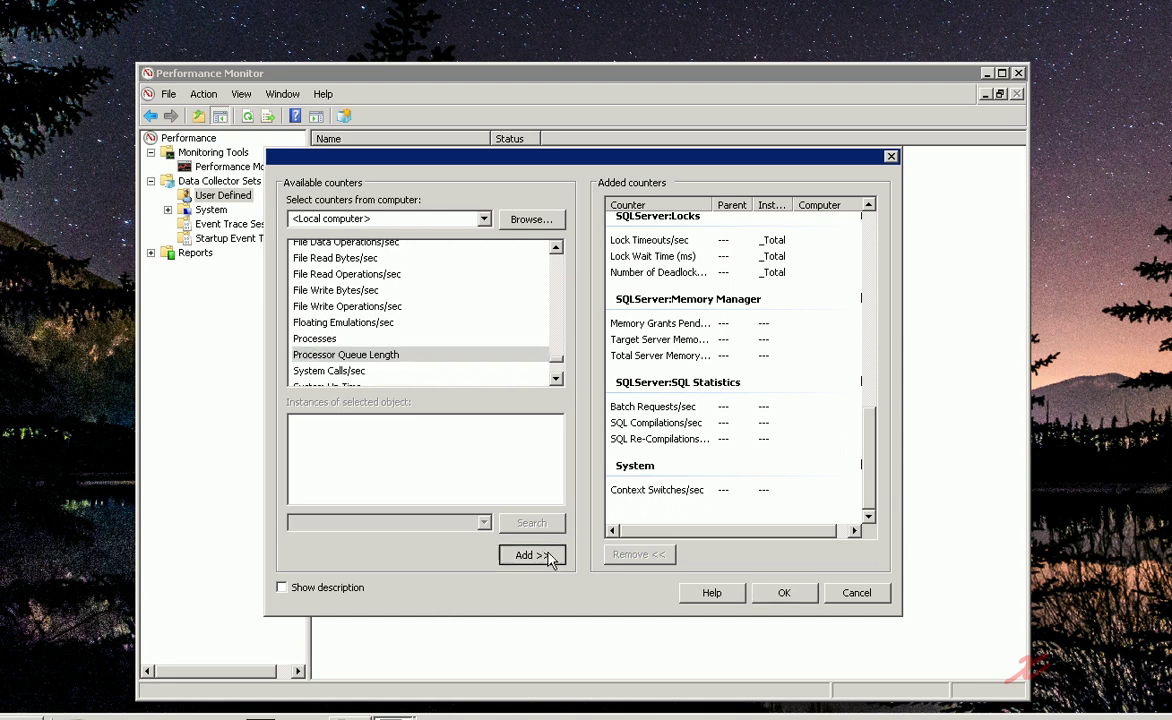
pyautogui.scroll(-1, 808, 474)
# Look through the available counter objects that follow System for any further counters to log
pyautogui.click(557, 379)
pyautogui.click(557, 379)
pyautogui.click(557, 379)
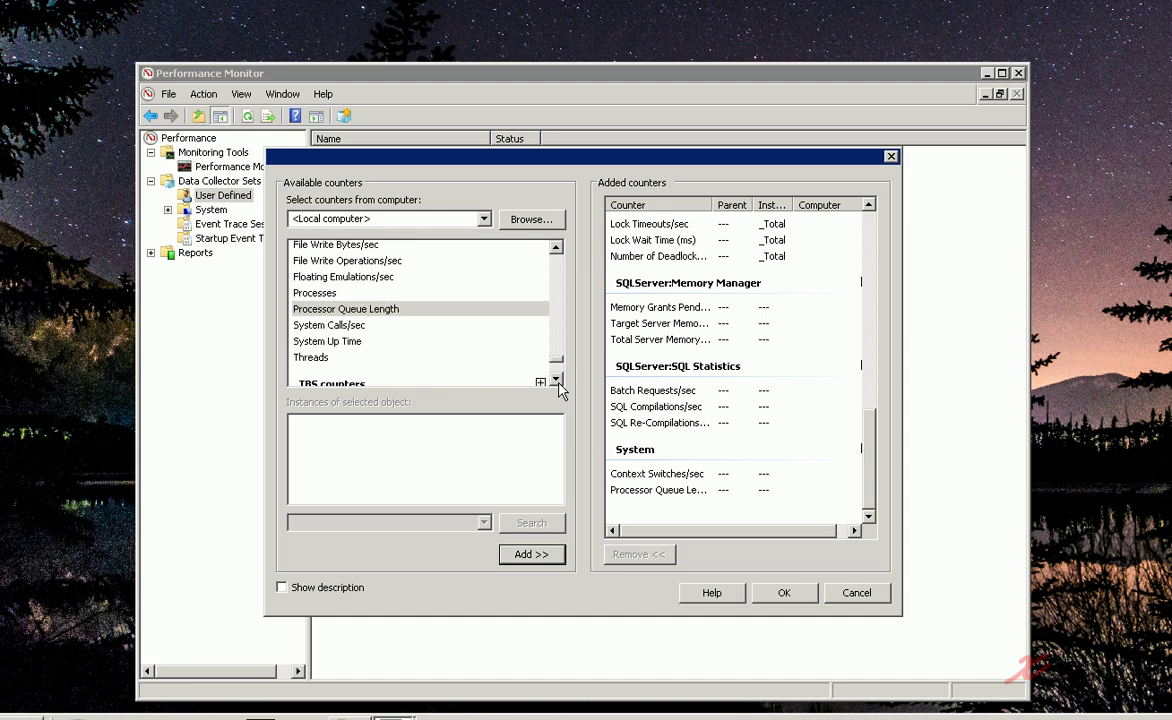
pyautogui.click(557, 379)
pyautogui.click(557, 379)
pyautogui.click(557, 379)
pyautogui.click(557, 379)
pyautogui.click(557, 379)
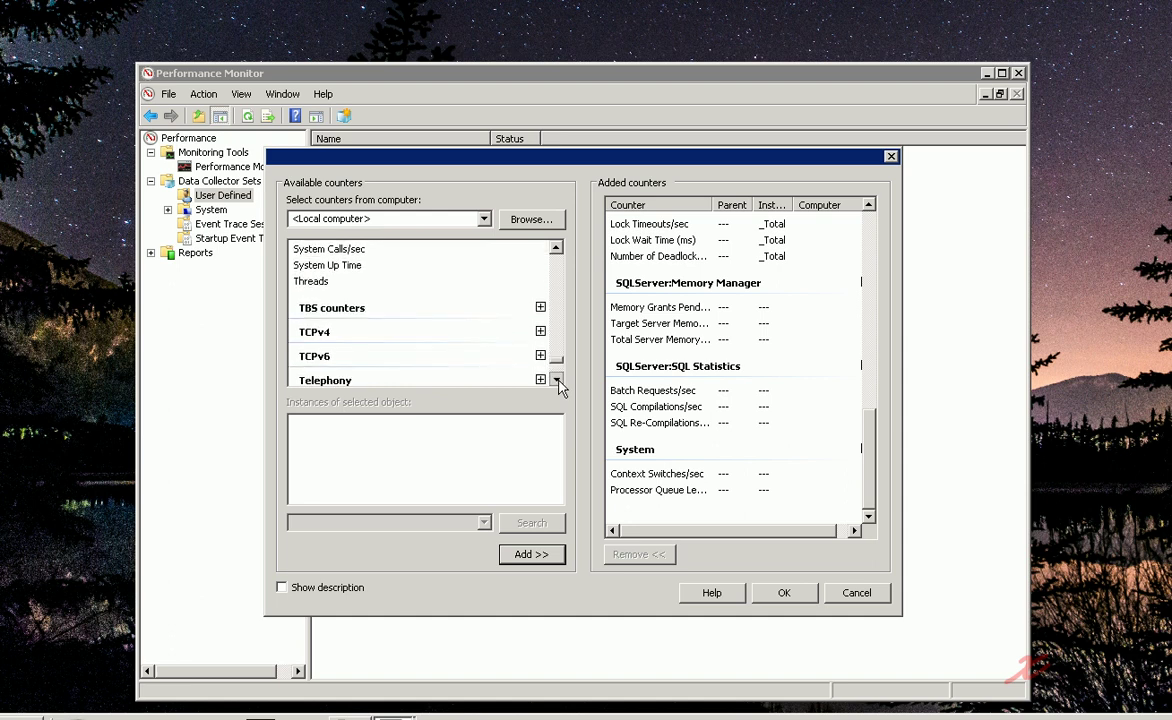
pyautogui.click(557, 379)
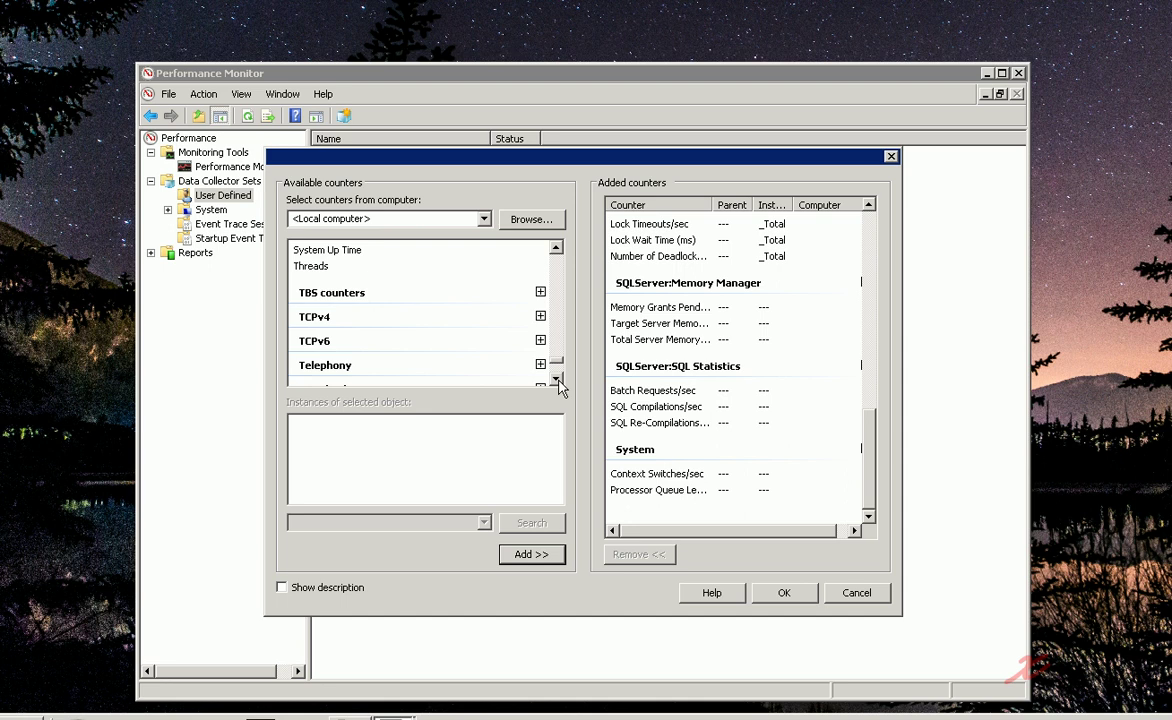
pyautogui.click(559, 381)
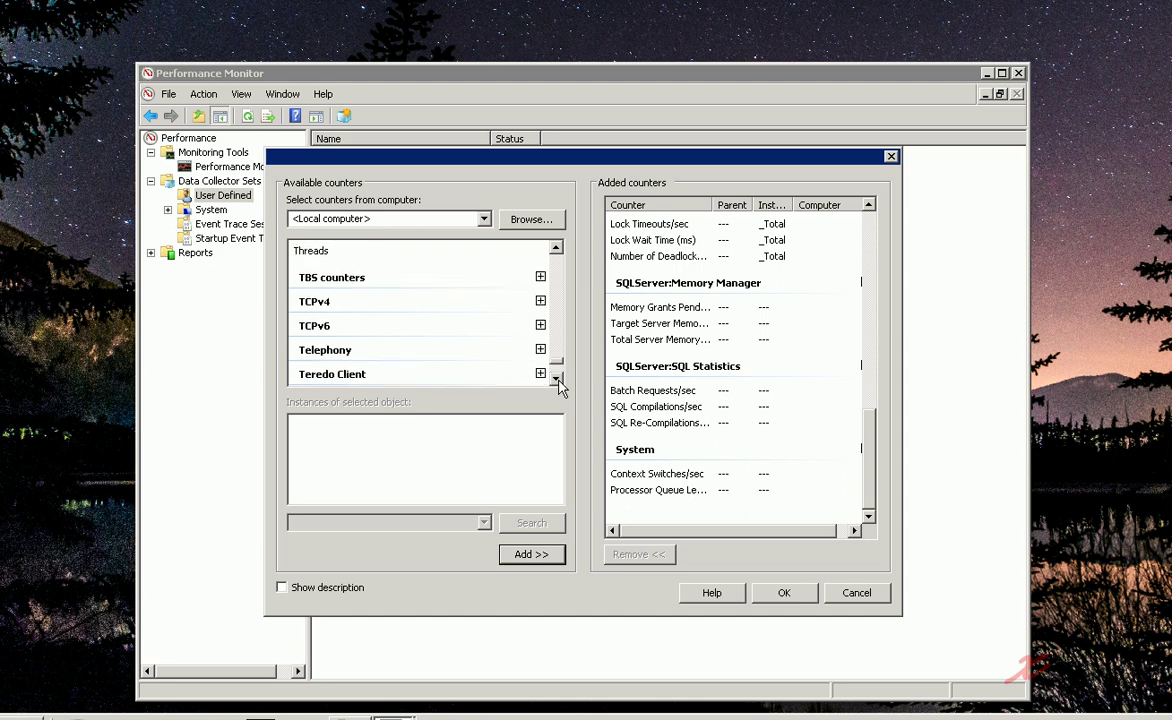
# Accept the added counters and finish creating the data collector set with the 15-second interval, proposed root directory and Save and close option
pyautogui.click(785, 593)
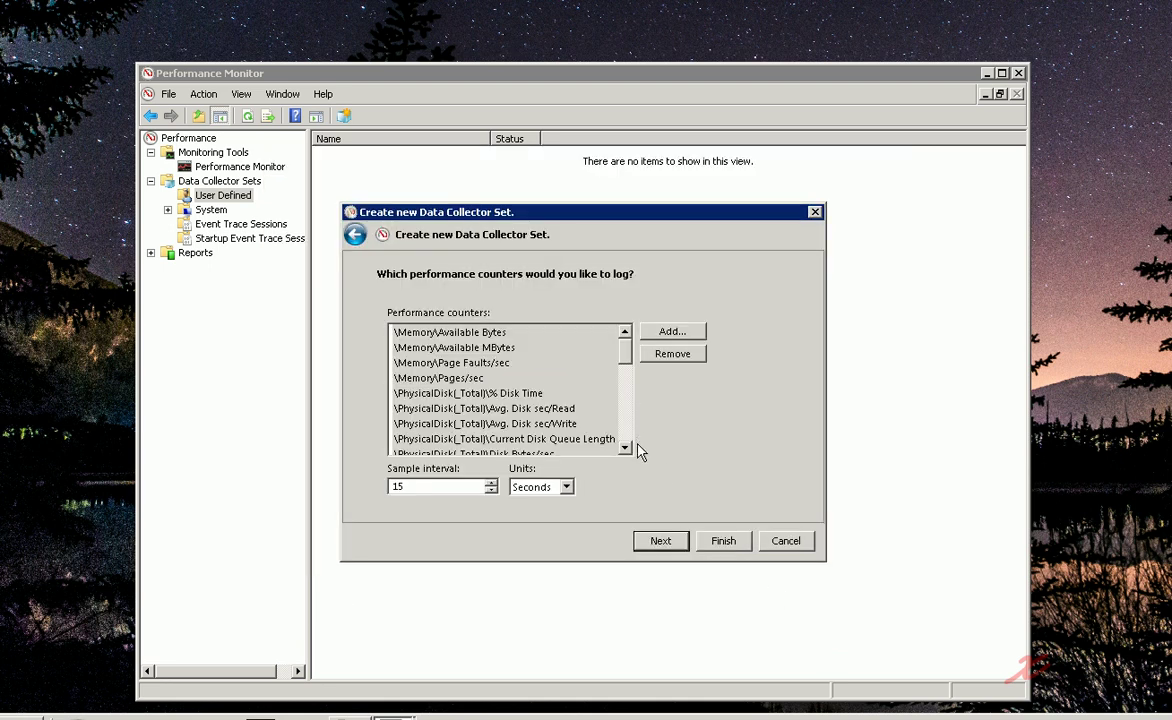
pyautogui.click(668, 543)
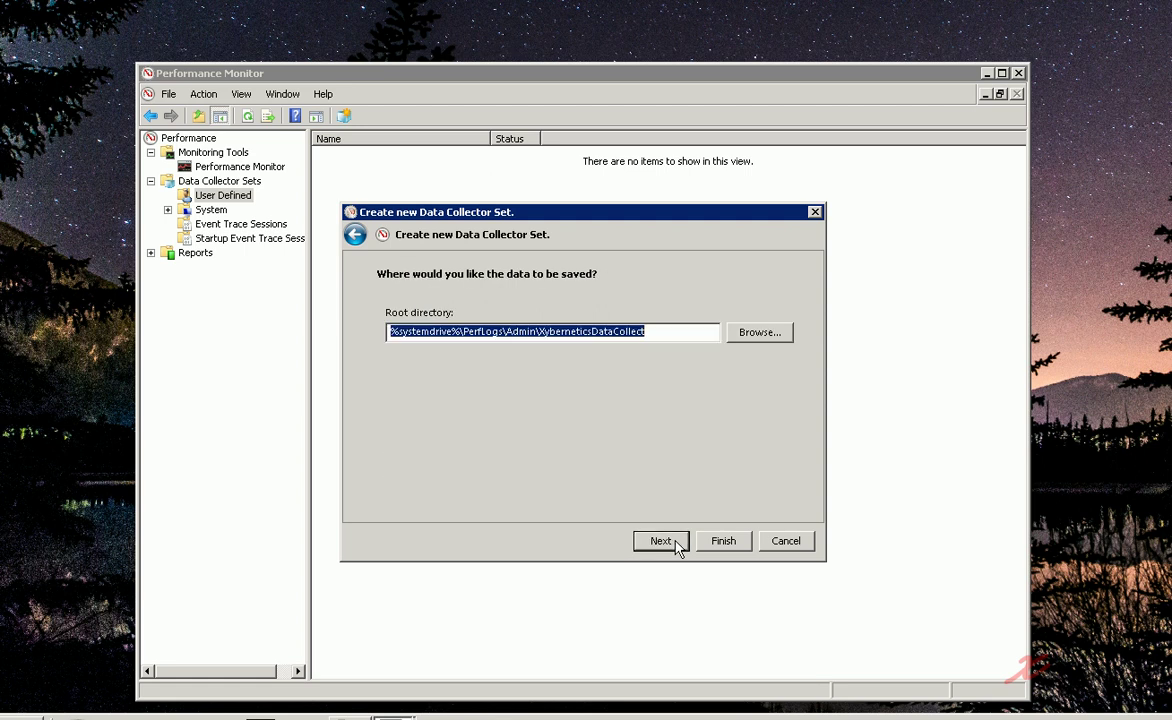
pyautogui.click(555, 333)
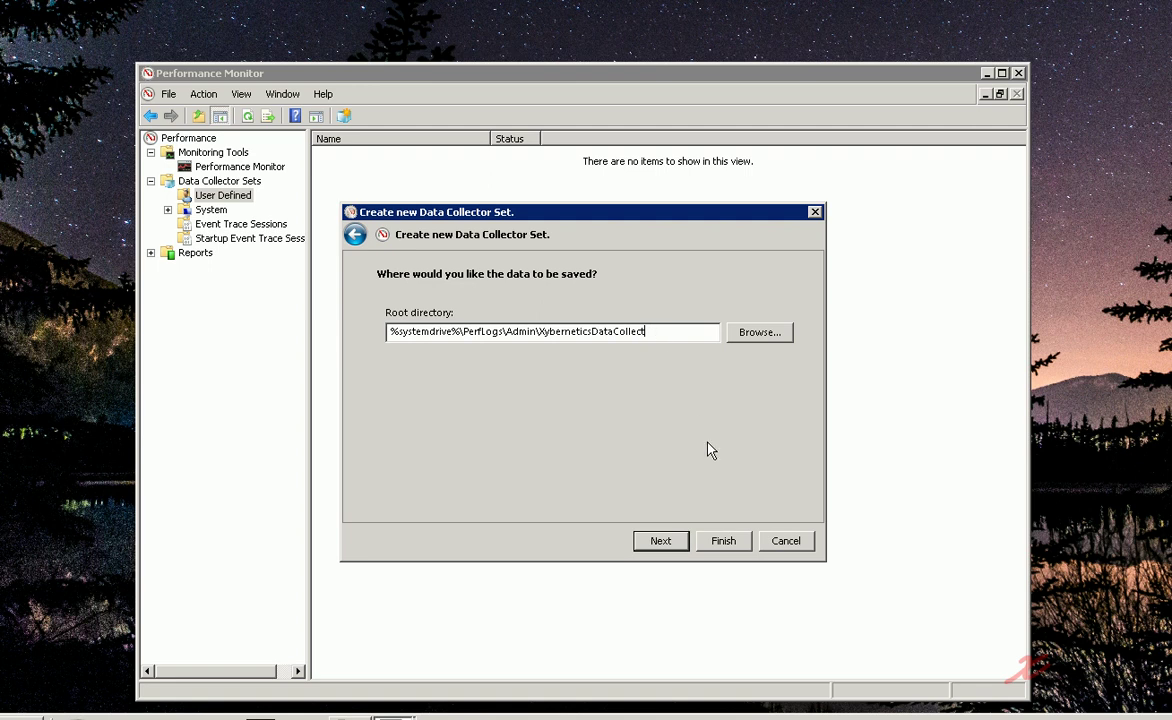
pyautogui.click(662, 540)
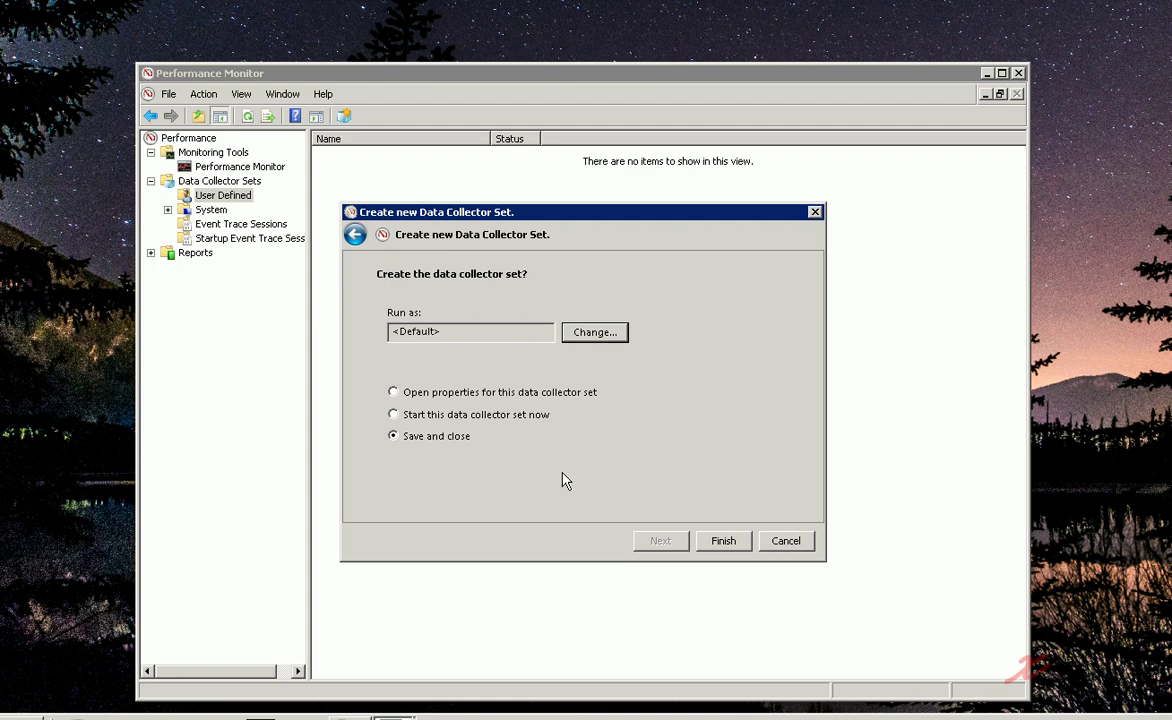
pyautogui.click(735, 541)
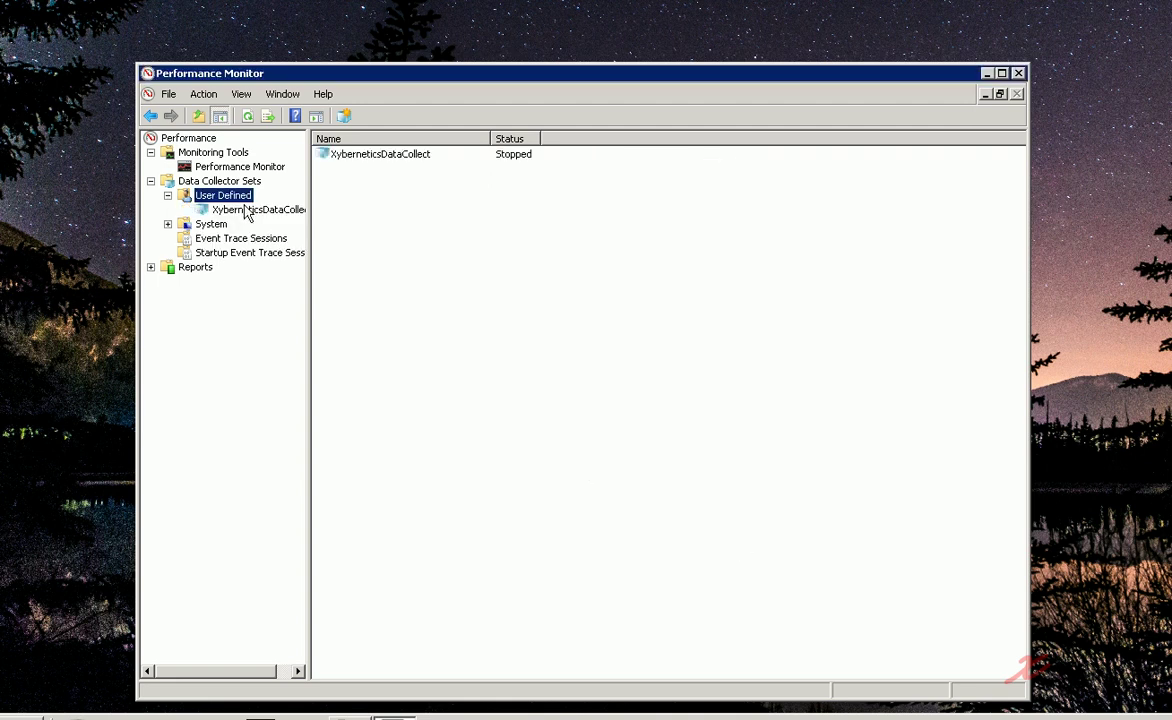
# Start the user-defined XyberneticsDataCollect data collector set
pyautogui.click(248, 212)
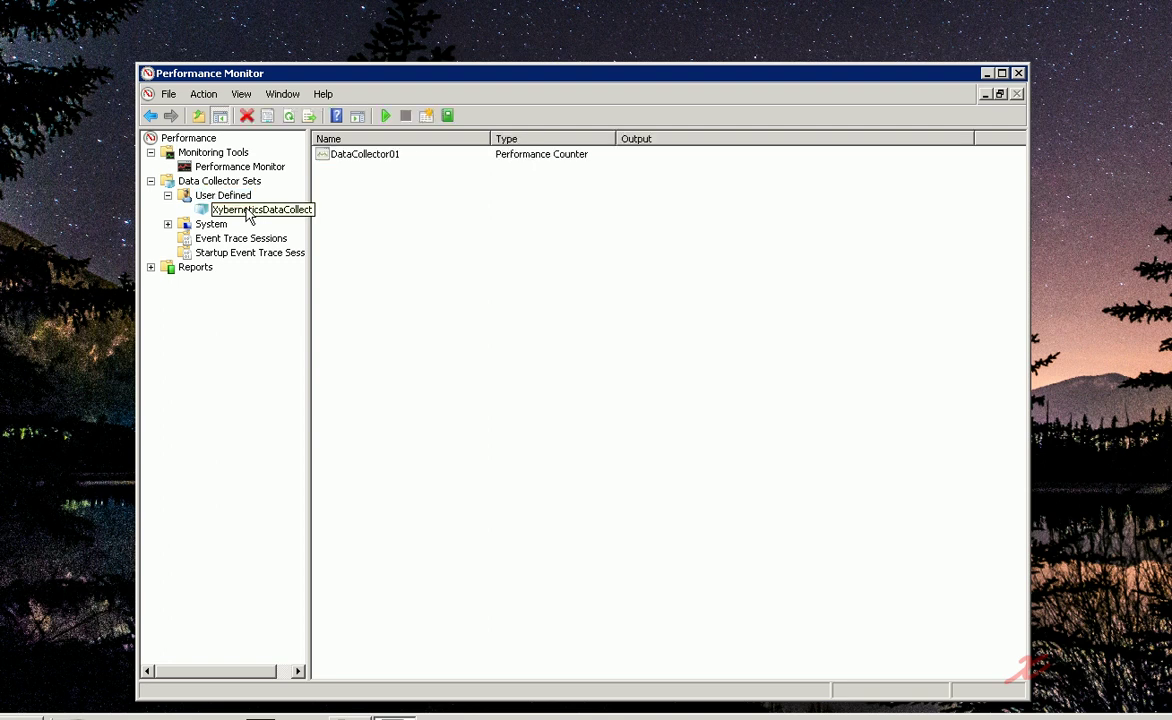
pyautogui.rightClick(283, 218)
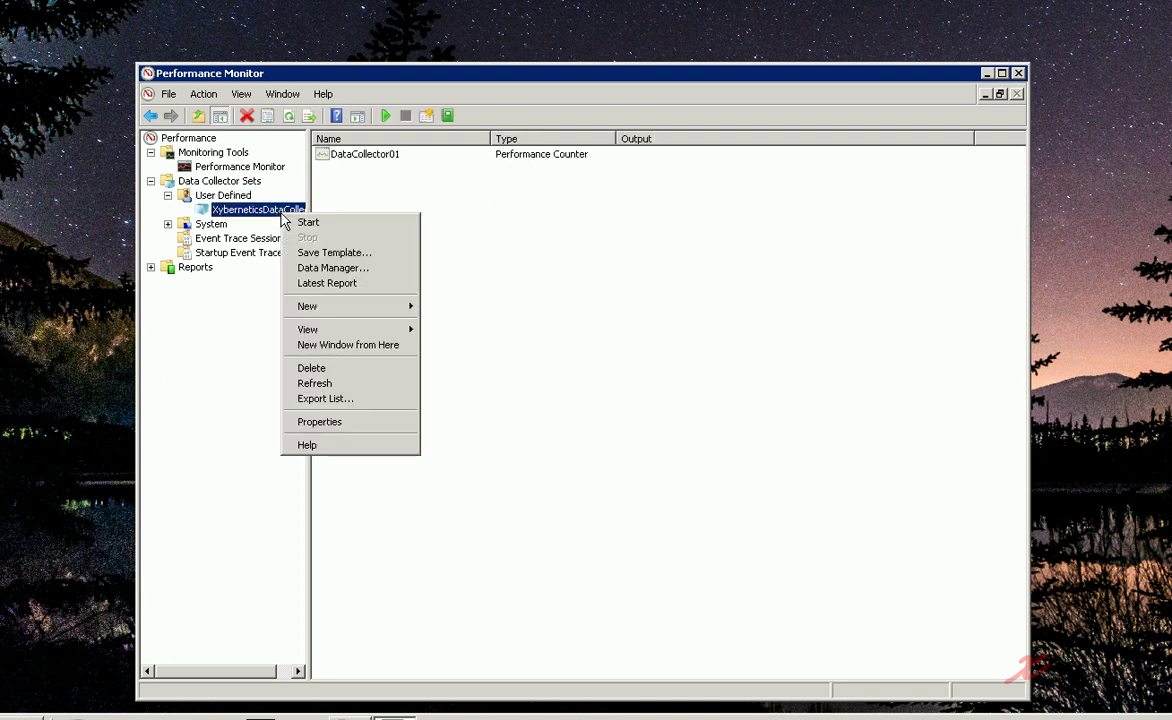
pyautogui.click(310, 222)
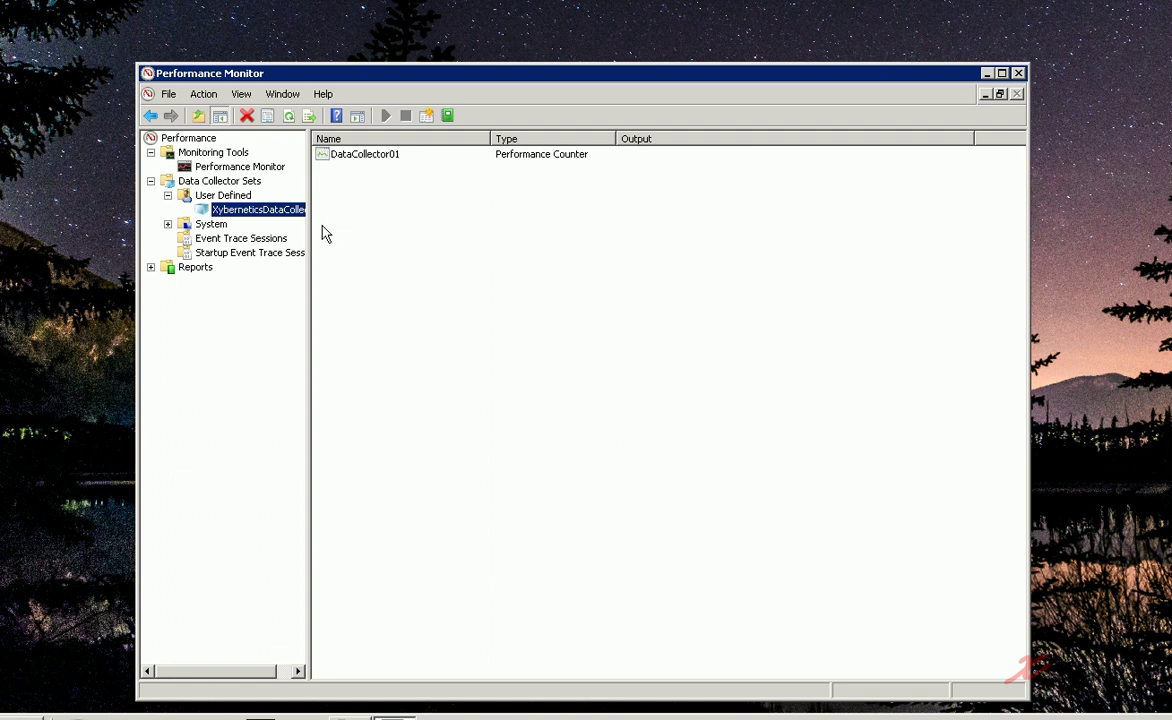
# Open Notepad in a smaller window over Performance Monitor and write the note "Let it run for 10 minutes"
pyautogui.click(40, 712)
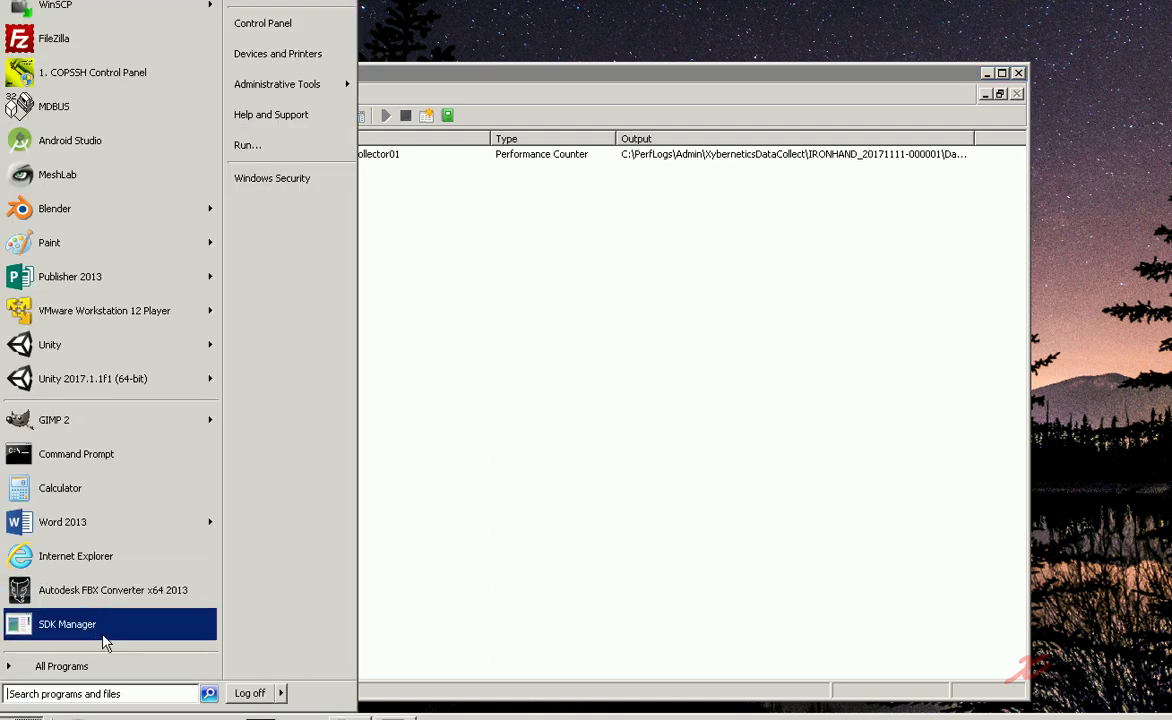
pyautogui.write('notepad')
pyautogui.press('Return')
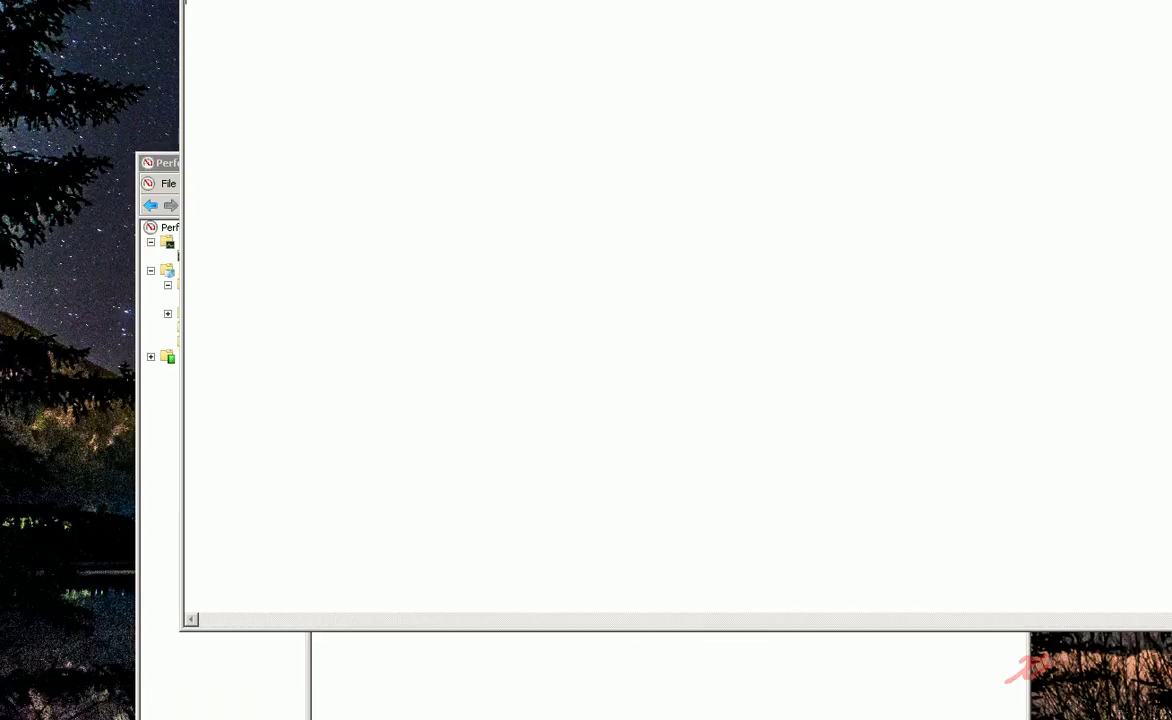
pyautogui.moveTo(1170, 2); pyautogui.dragTo(926, 256)
pyautogui.moveTo(795, 264); pyautogui.dragTo(984, 275)
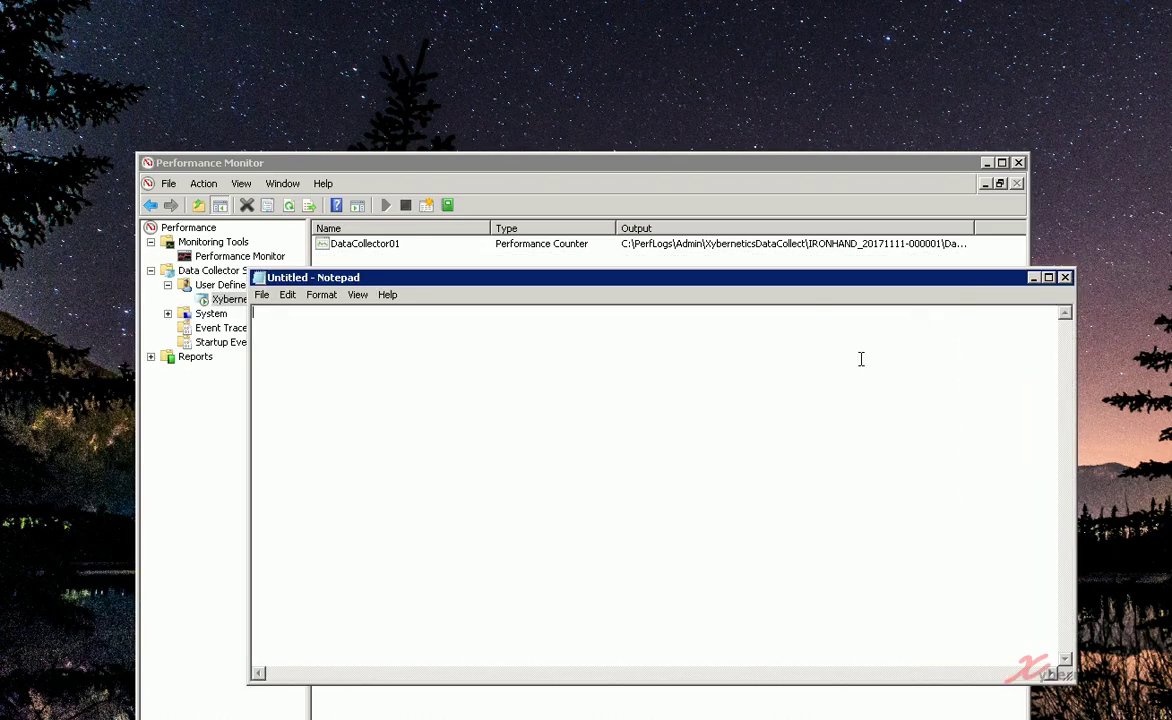
pyautogui.moveTo(1066, 676); pyautogui.dragTo(878, 612)
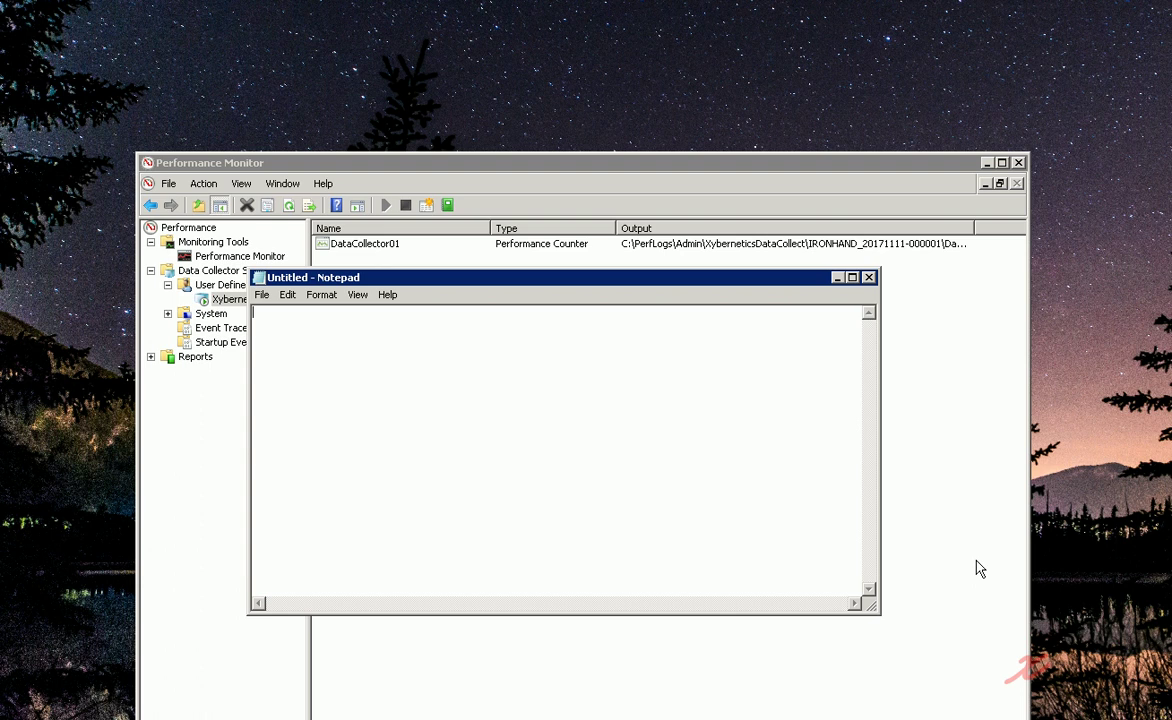
pyautogui.write('Let it run for 10 minutes')
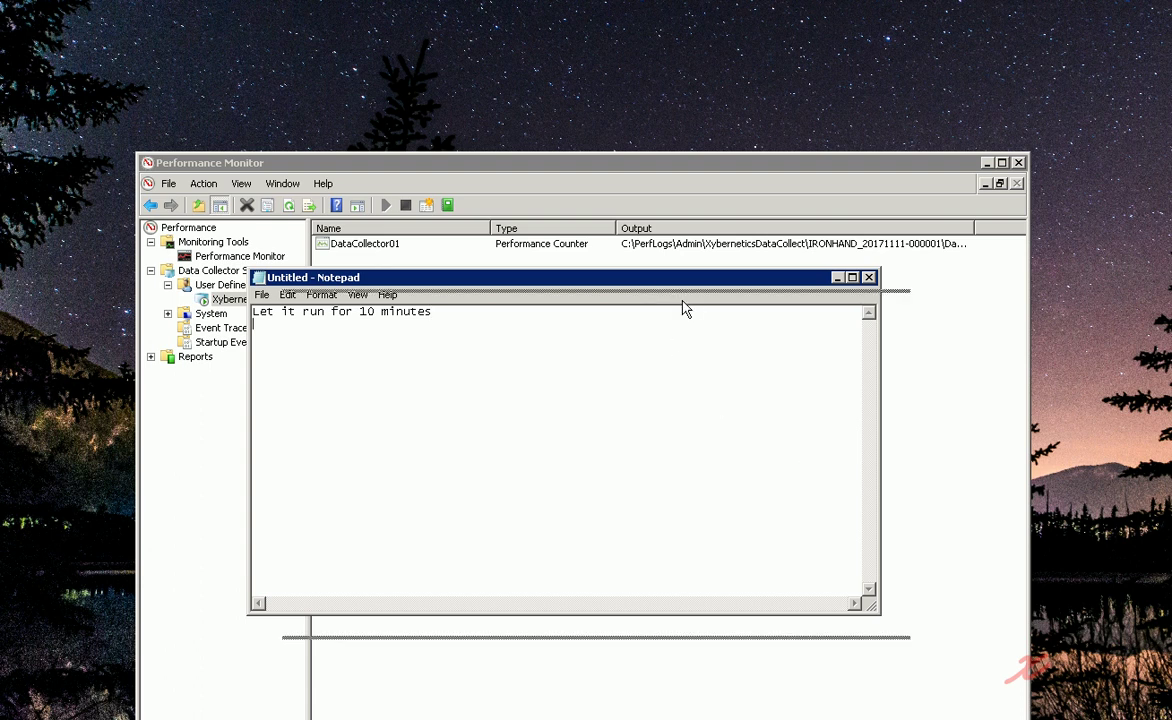
# List the User Defined data collector sets and arrange a smaller Notepad window below the list, with the note's text highlighted
pyautogui.moveTo(610, 277); pyautogui.dragTo(736, 368)
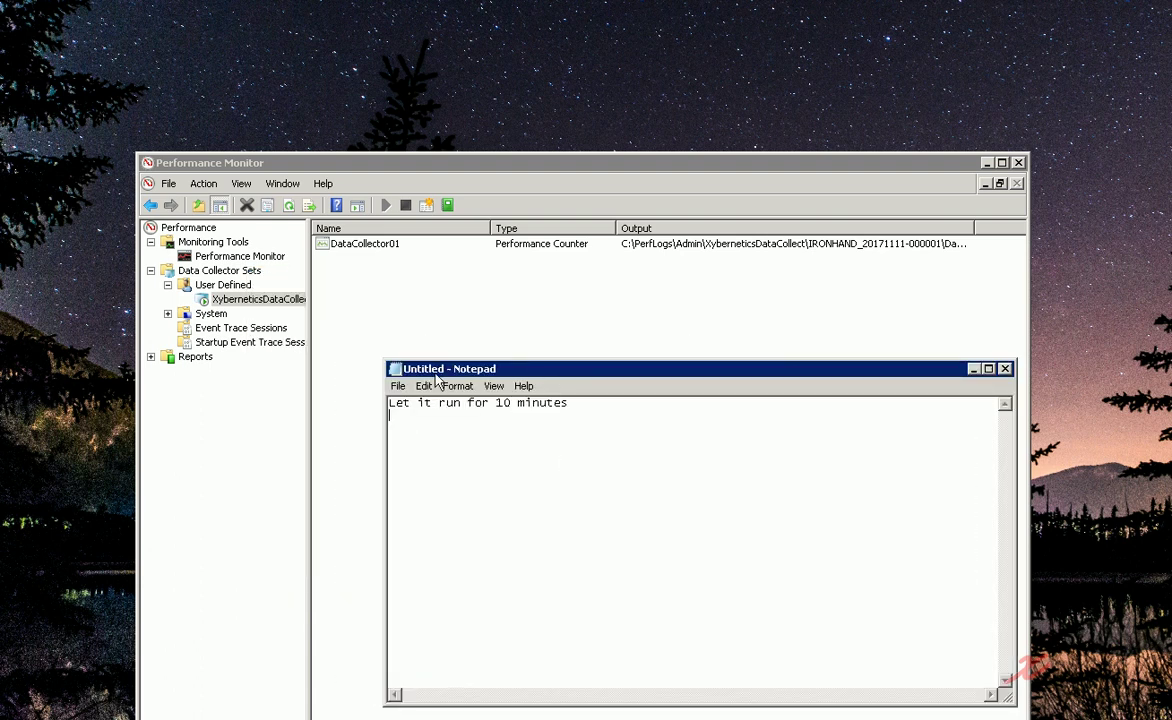
pyautogui.moveTo(649, 403); pyautogui.dragTo(376, 413)
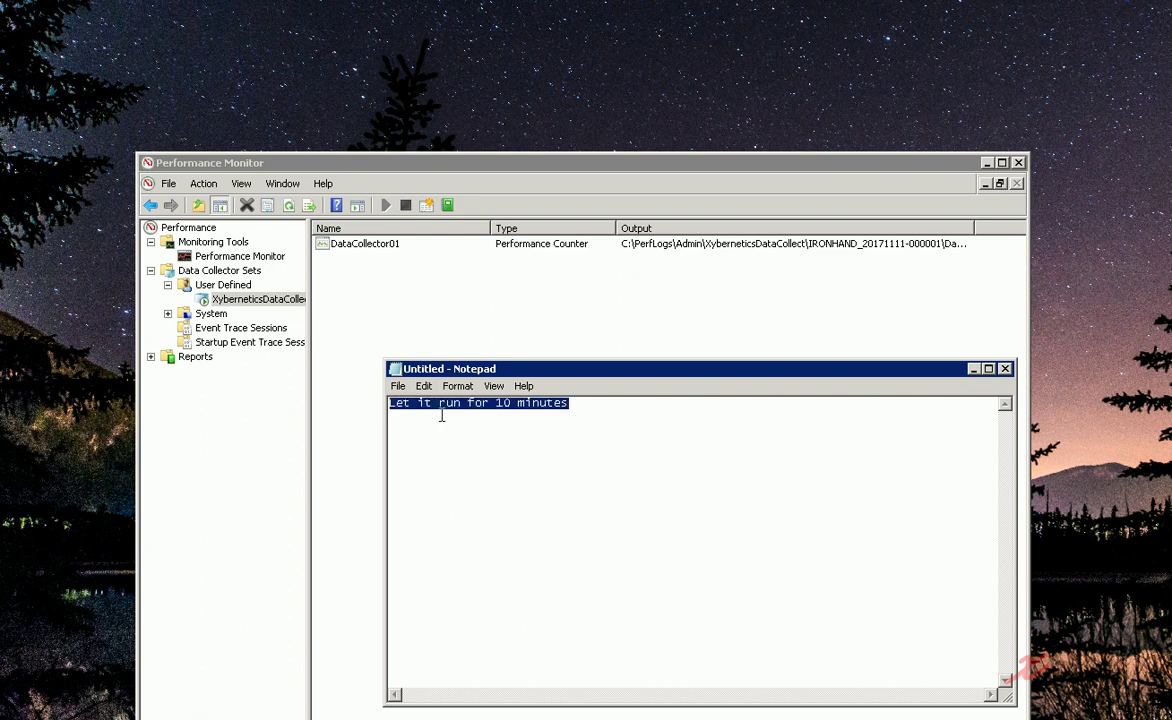
pyautogui.click(223, 285)
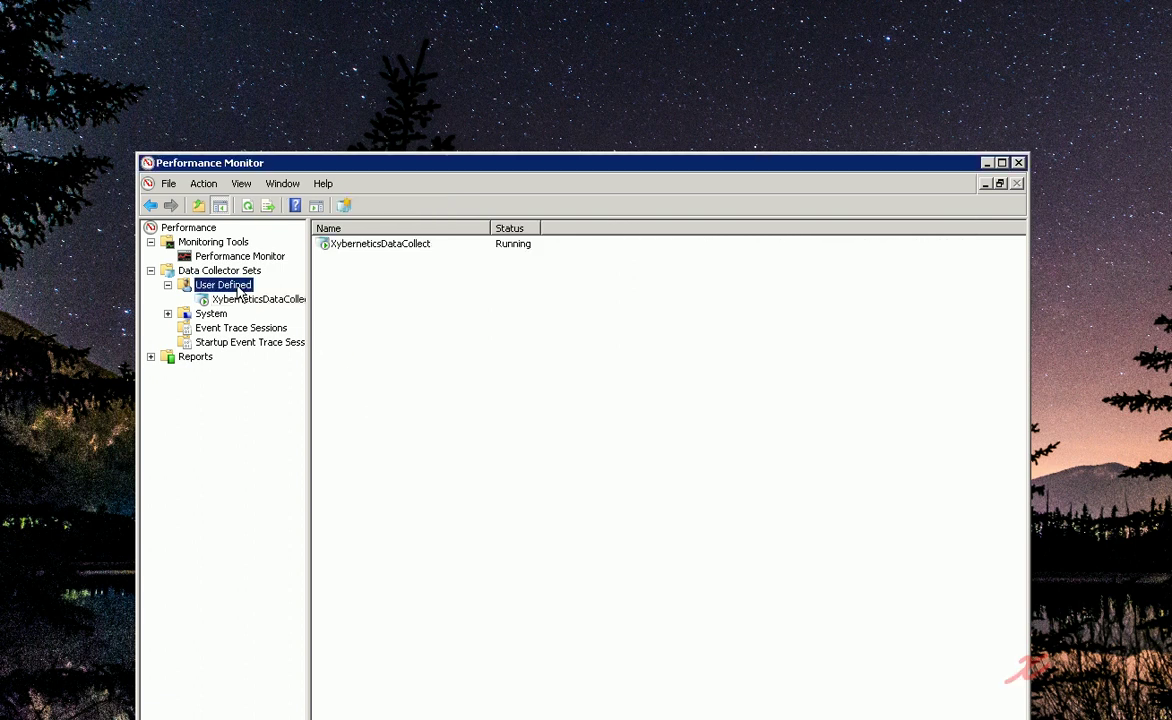
pyautogui.moveTo(557, 167); pyautogui.dragTo(526, 121)
pyautogui.hotkey('alt', 'Tab')
pyautogui.moveTo(906, 370); pyautogui.dragTo(905, 300)
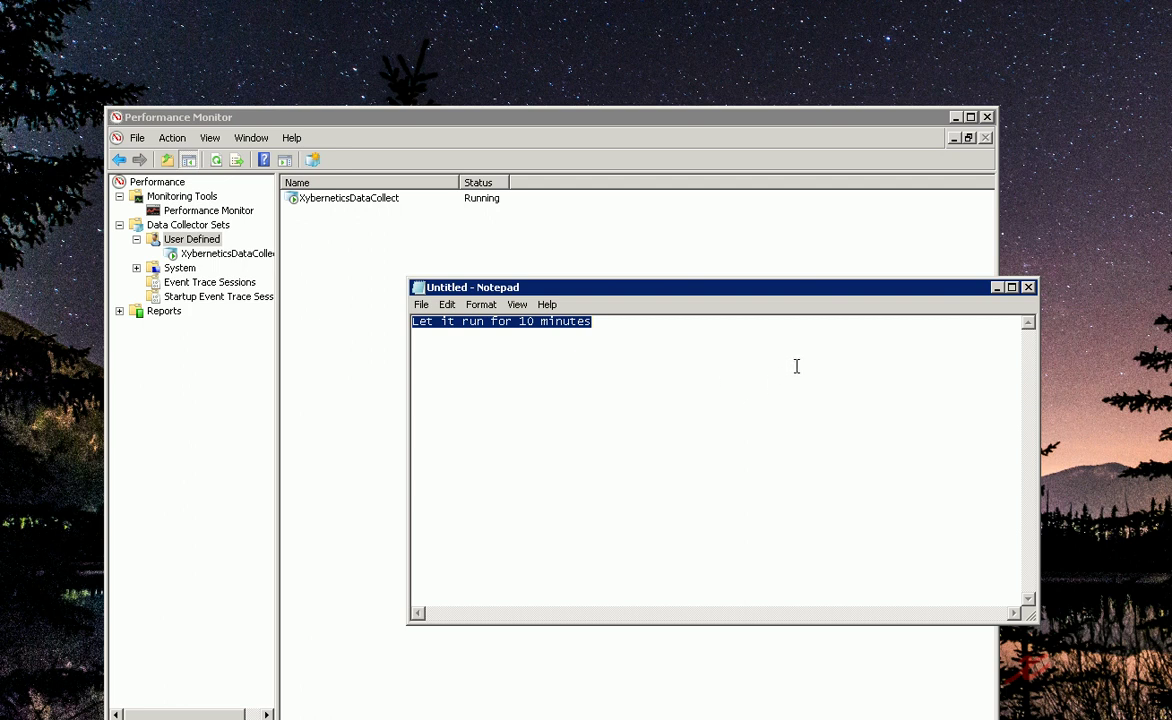
pyautogui.moveTo(1038, 620); pyautogui.dragTo(915, 538)
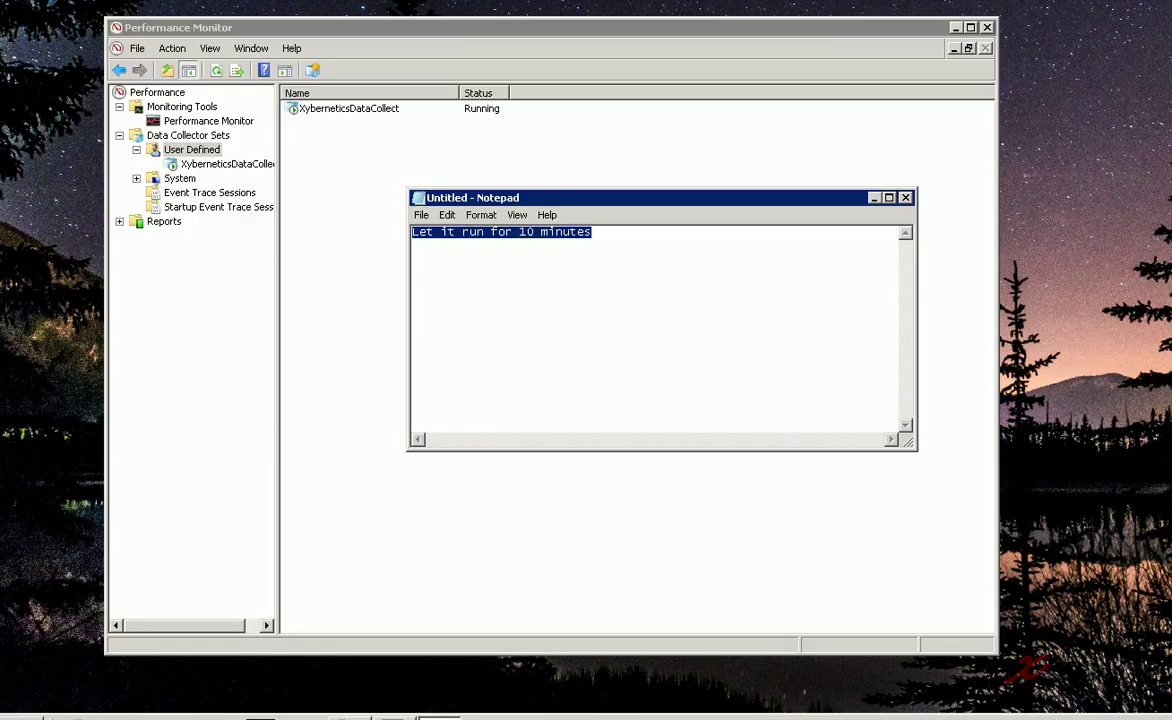
pyautogui.click(20, 714)
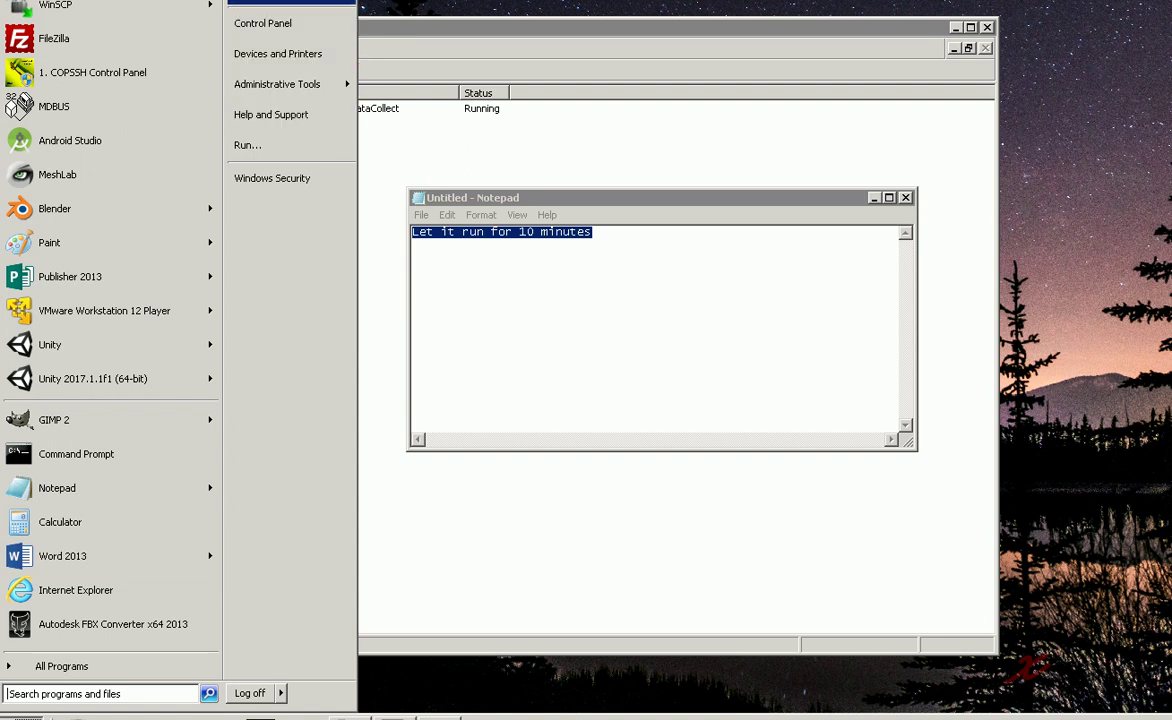
pyautogui.click(262, 2)
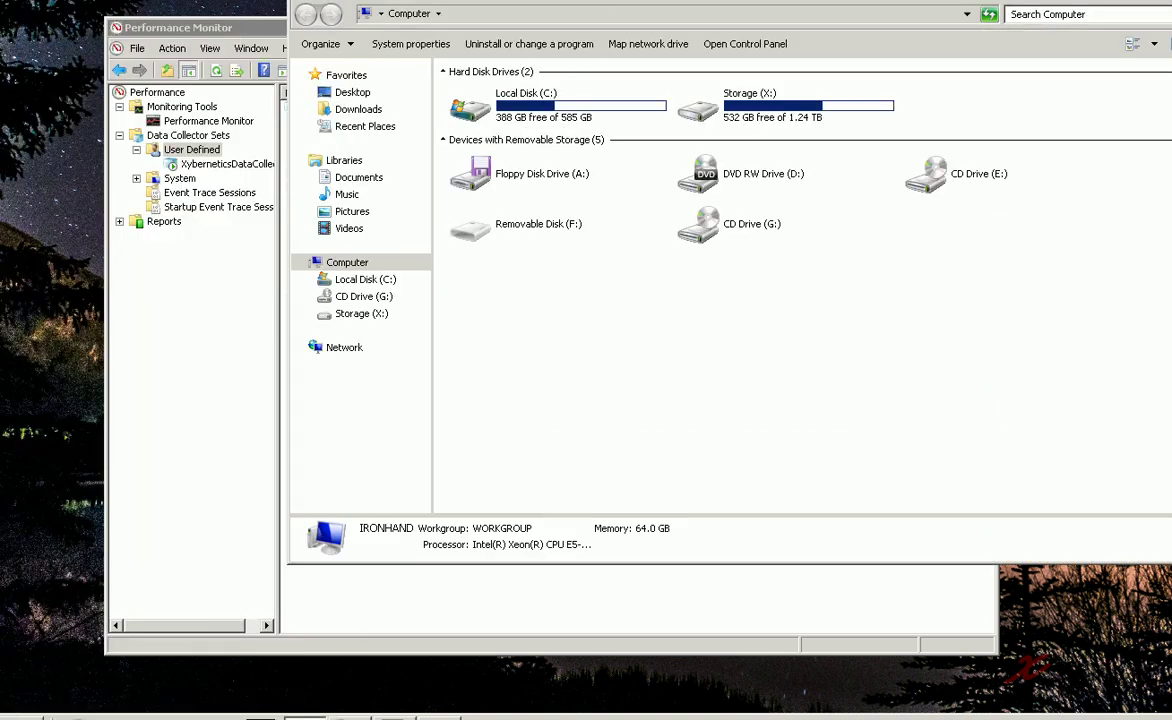
pyautogui.doubleClick(492, 170)
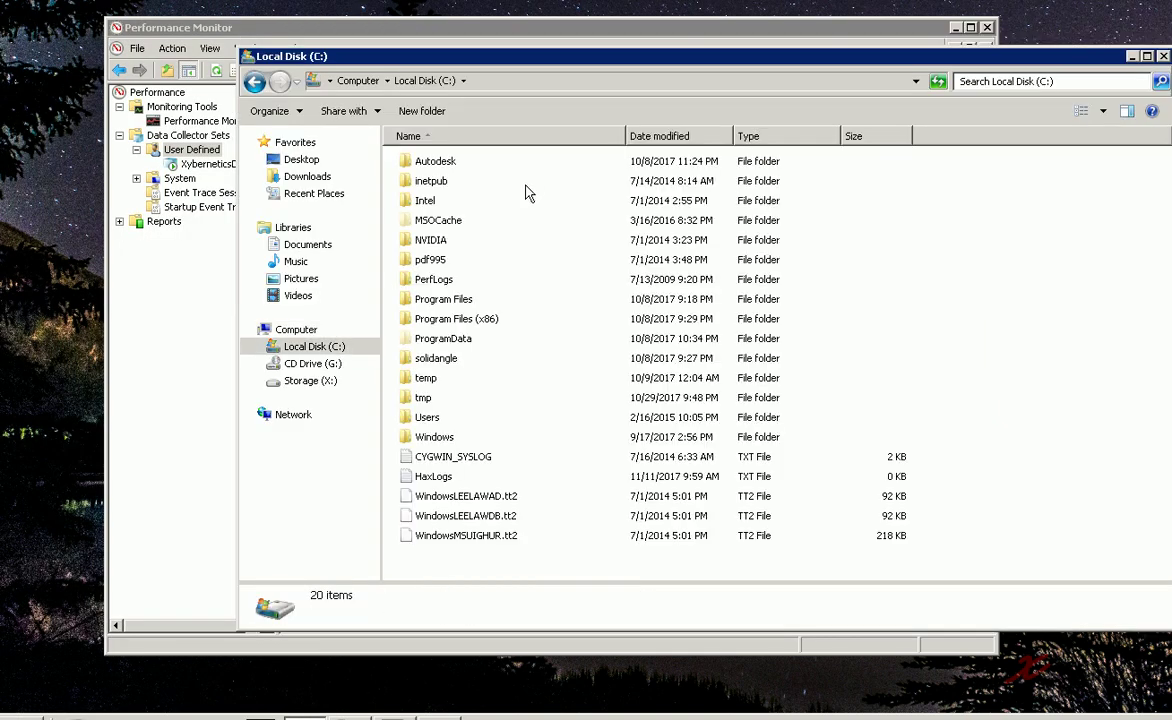
pyautogui.click(444, 284)
pyautogui.doubleClick(444, 284)
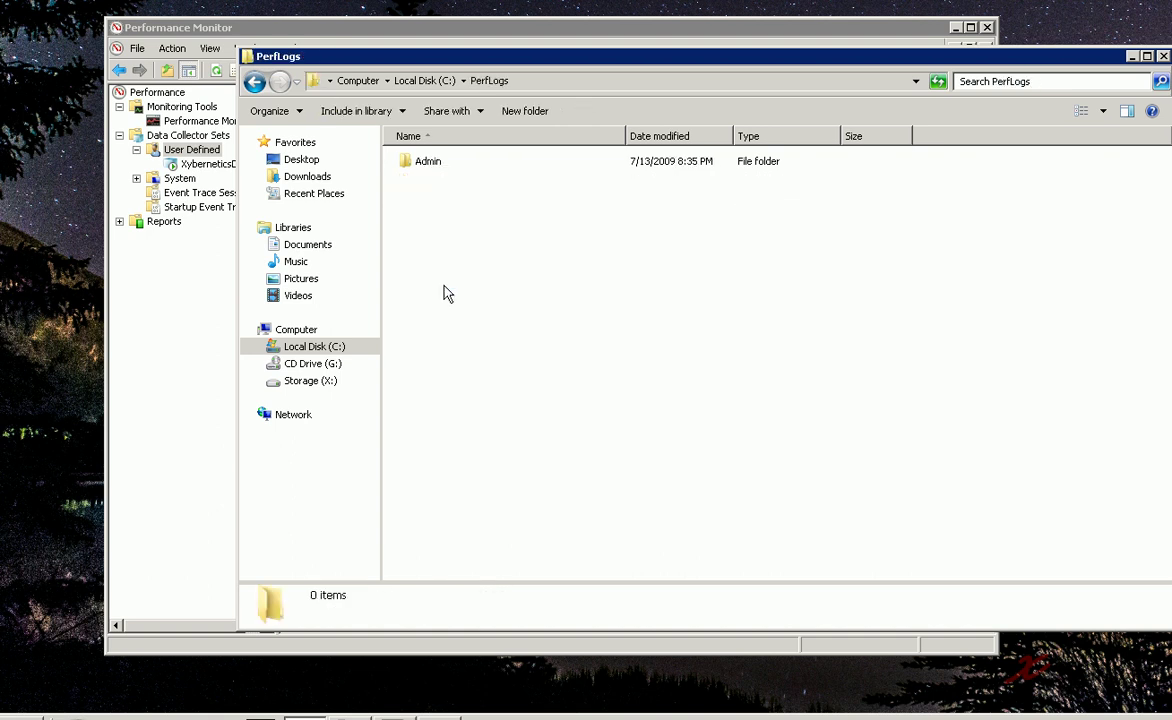
pyautogui.click(436, 170)
pyautogui.doubleClick(436, 170)
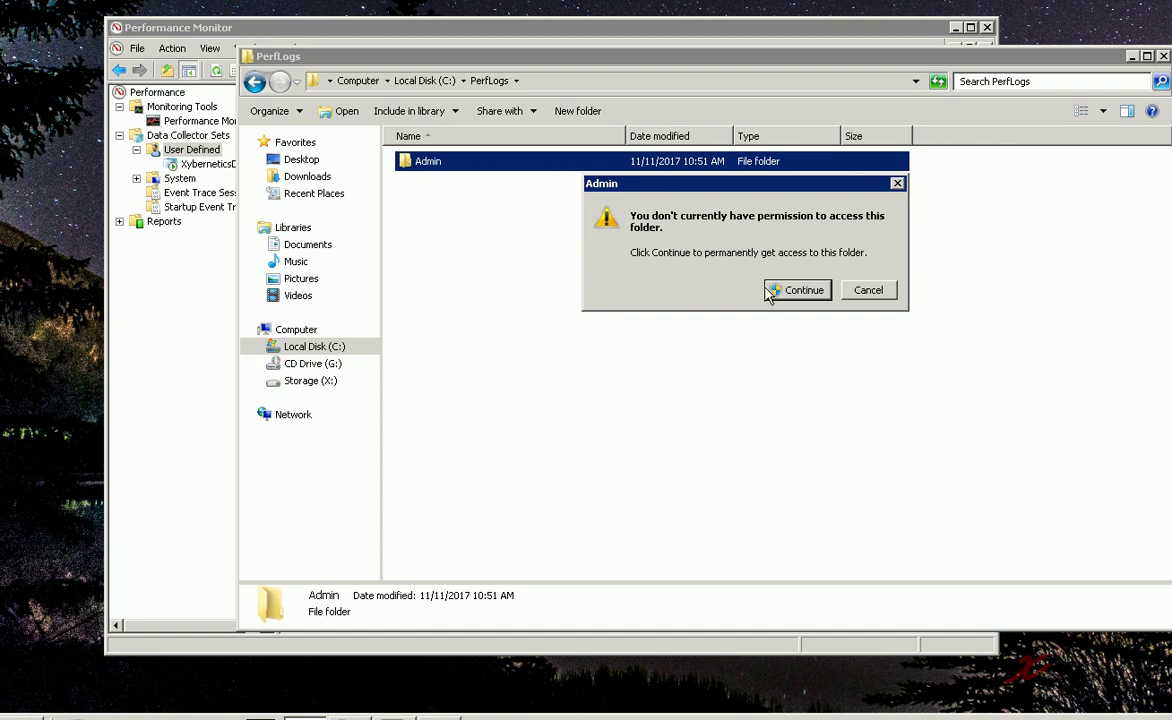
pyautogui.click(797, 290)
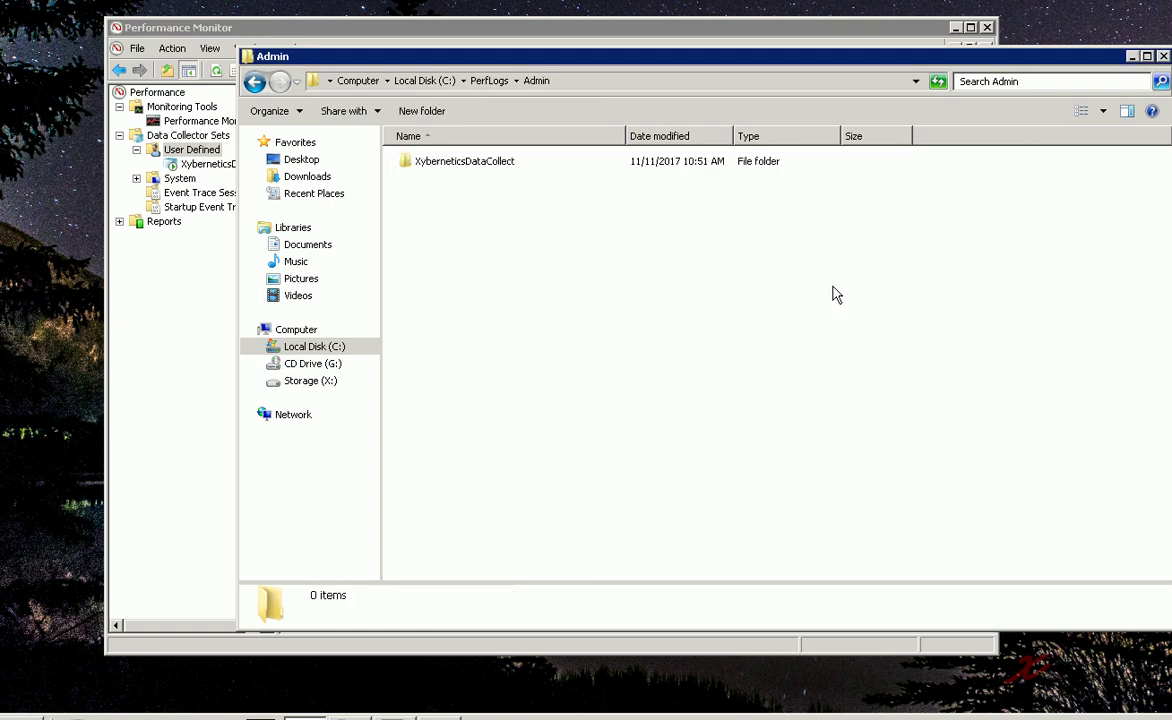
pyautogui.doubleClick(488, 168)
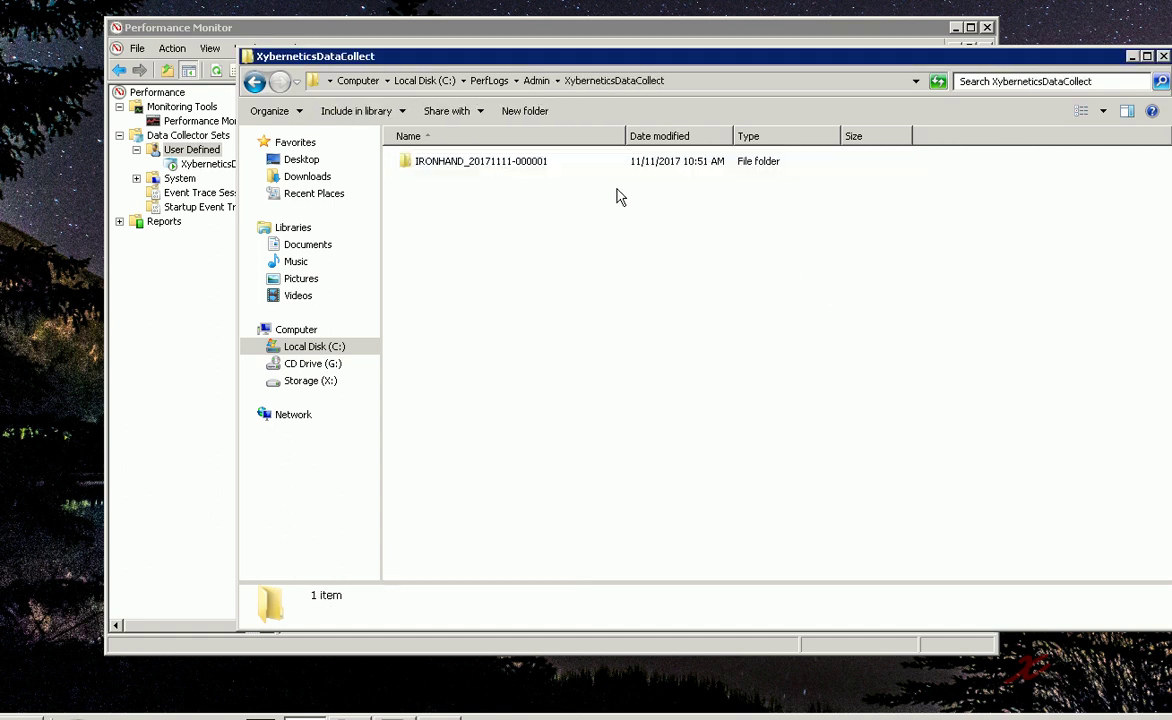
pyautogui.doubleClick(480, 162)
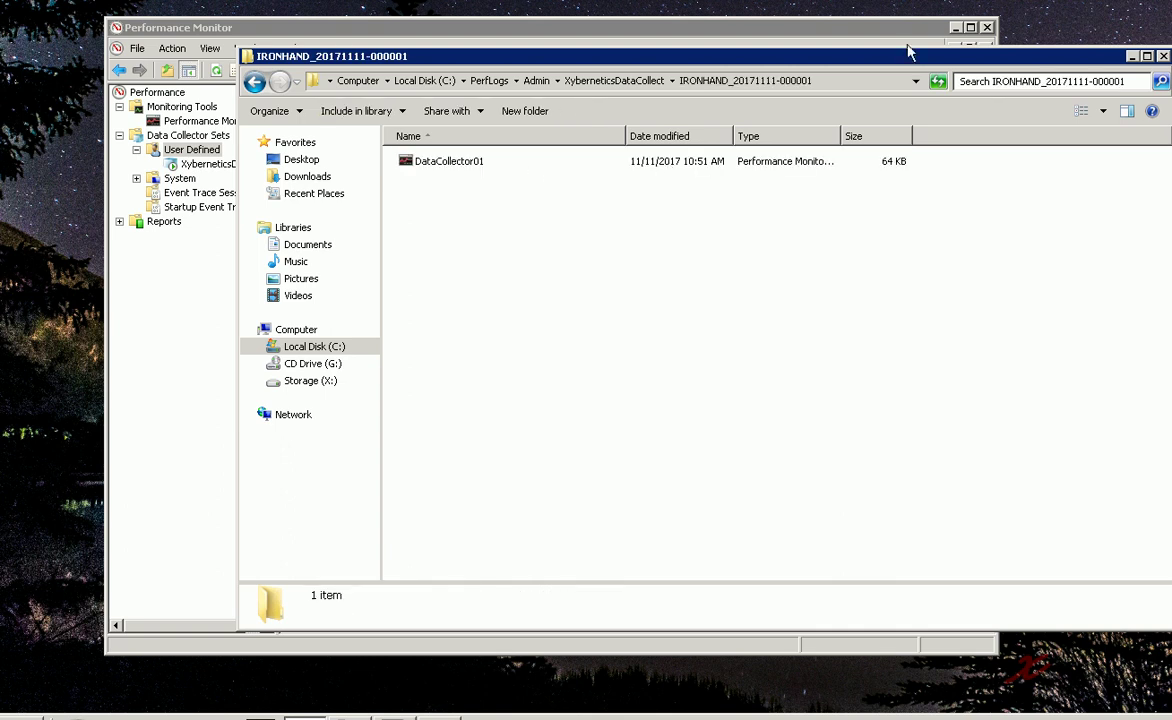
# Move the log folder window aside, minimize Notepad and stop the XyberneticsDataCollect data collector set
pyautogui.moveTo(905, 65); pyautogui.dragTo(892, 121)
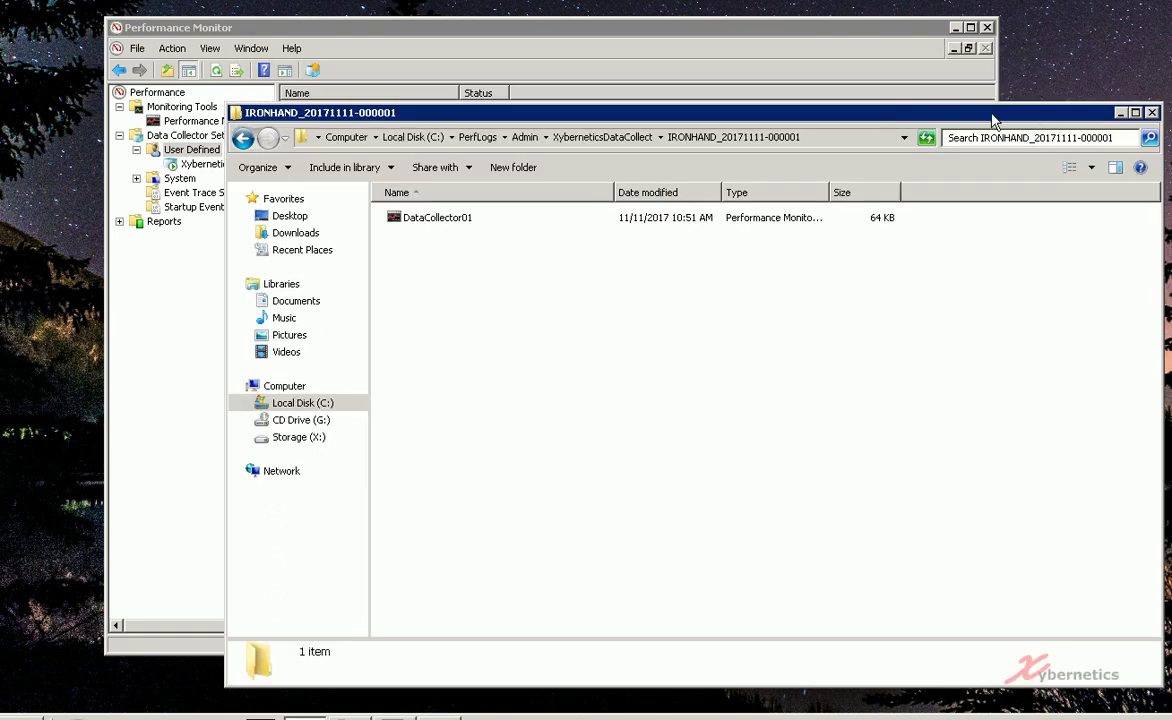
pyautogui.moveTo(1047, 158); pyautogui.dragTo(743, 157)
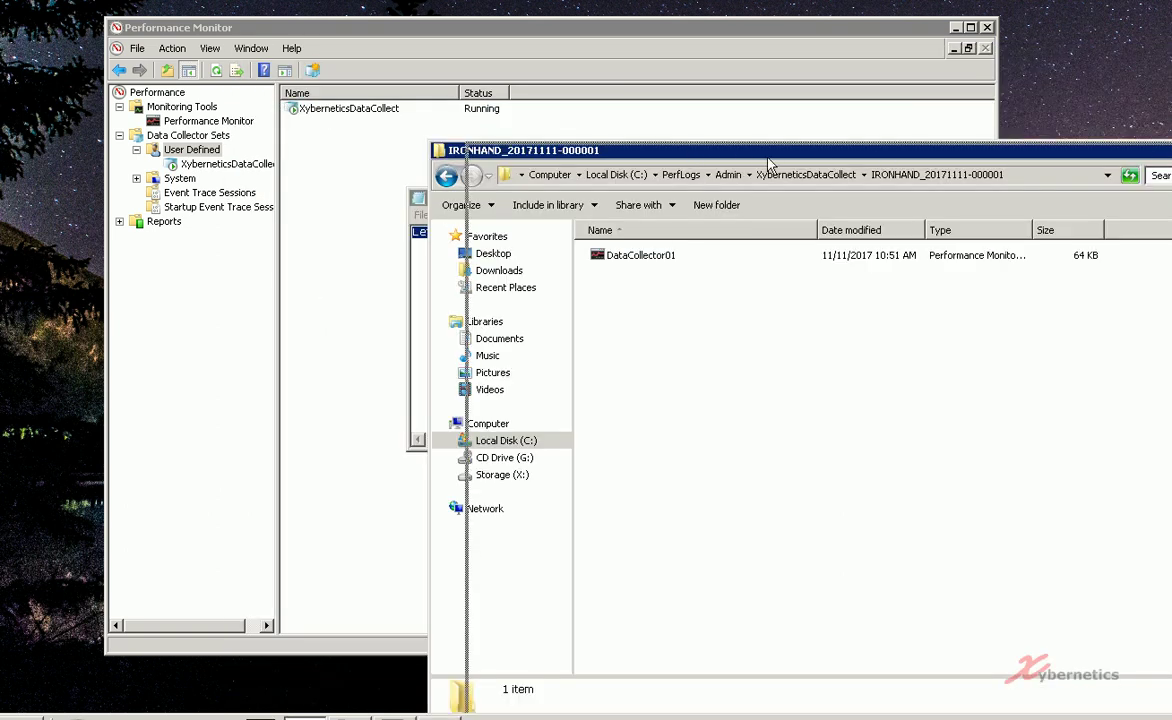
pyautogui.moveTo(1030, 170); pyautogui.dragTo(1160, 168)
pyautogui.click(713, 224)
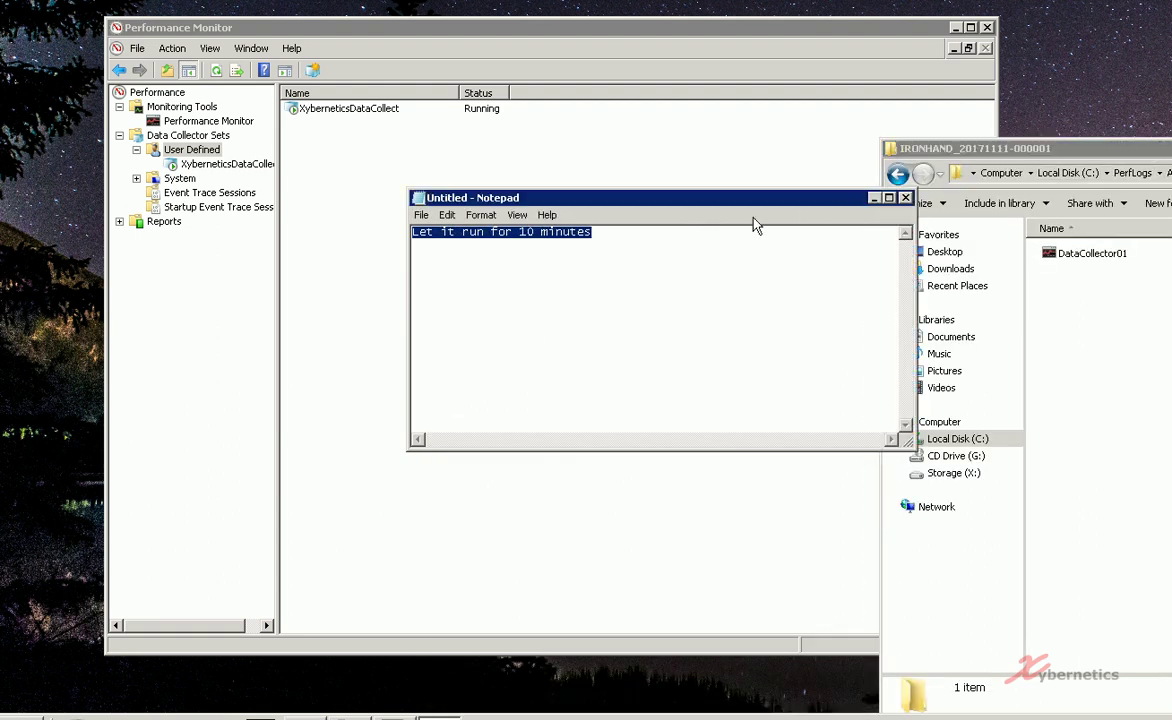
pyautogui.click(872, 198)
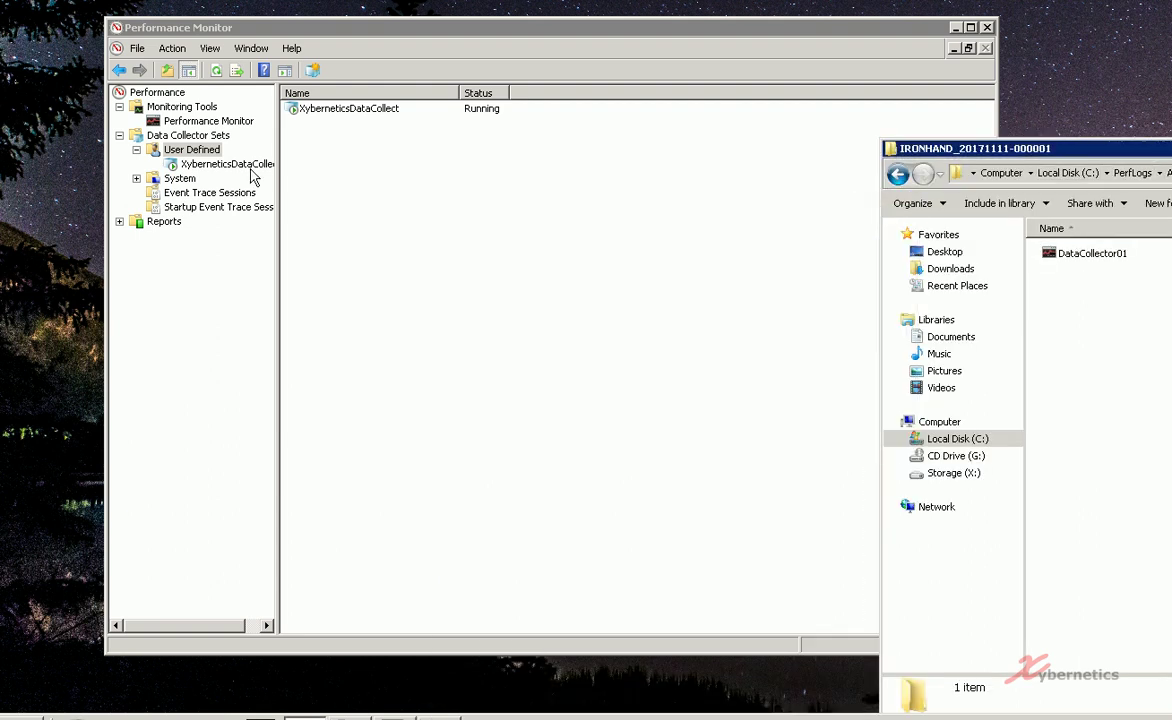
pyautogui.click(234, 166)
pyautogui.rightClick(234, 168)
pyautogui.click(263, 191)
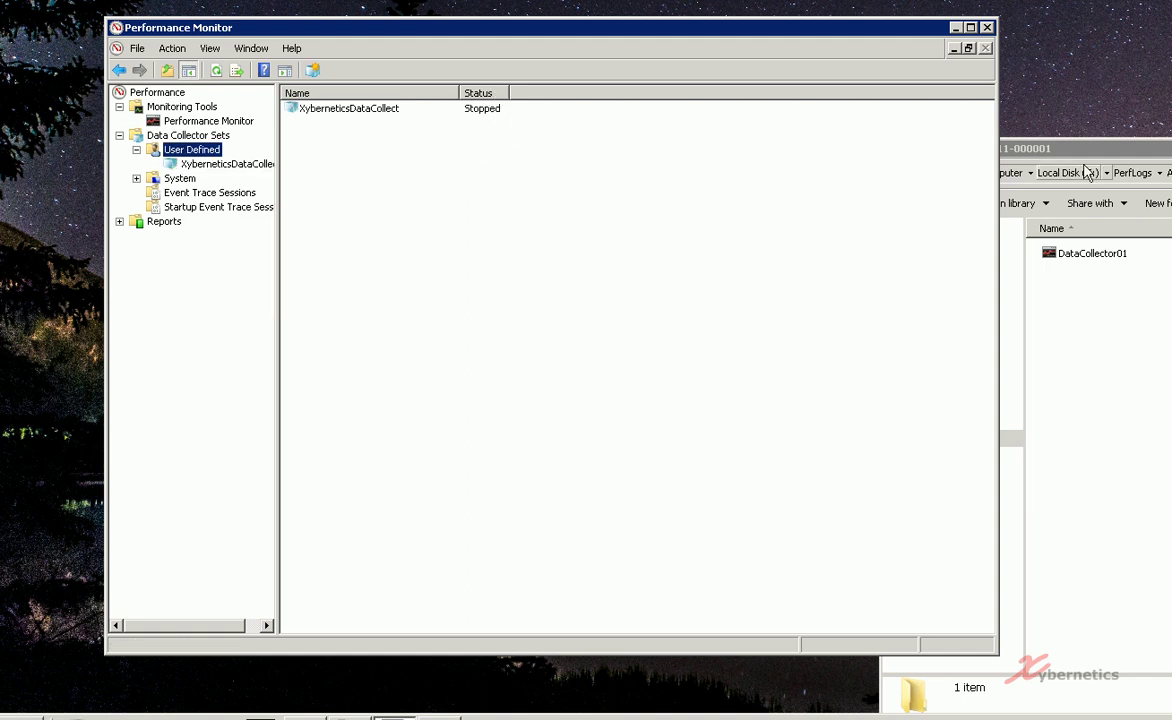
pyautogui.moveTo(1126, 160); pyautogui.dragTo(701, 162)
pyautogui.click(685, 262)
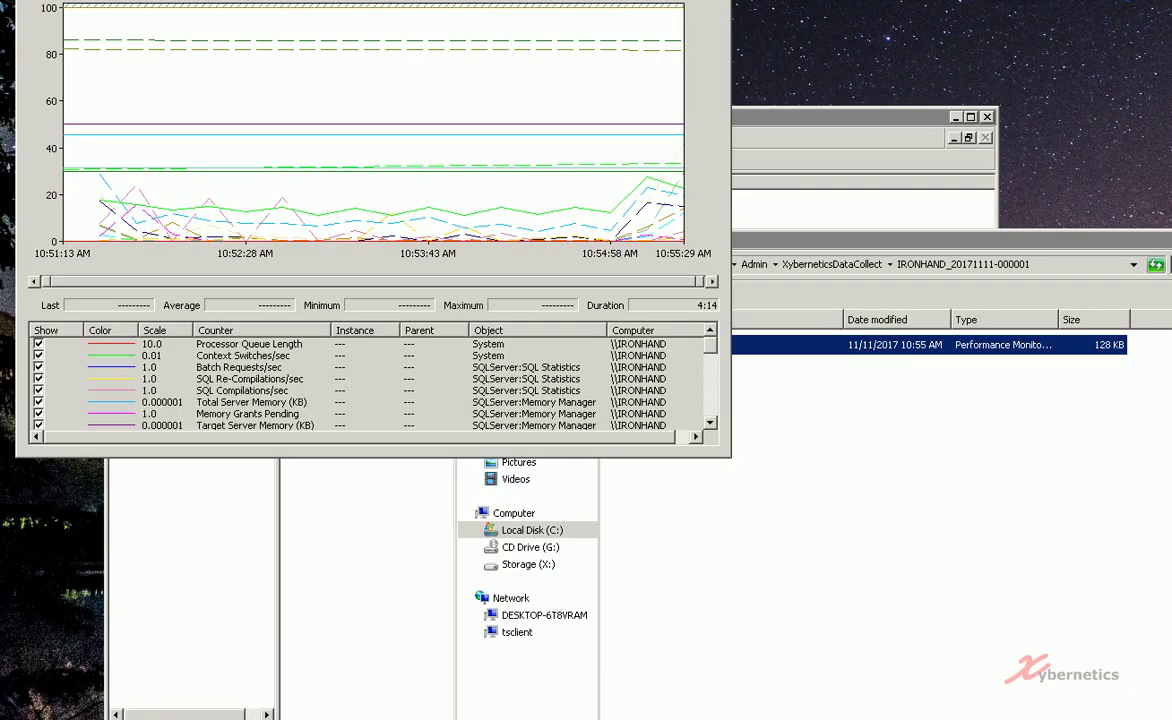
pyautogui.moveTo(600, 3); pyautogui.dragTo(855, 180)
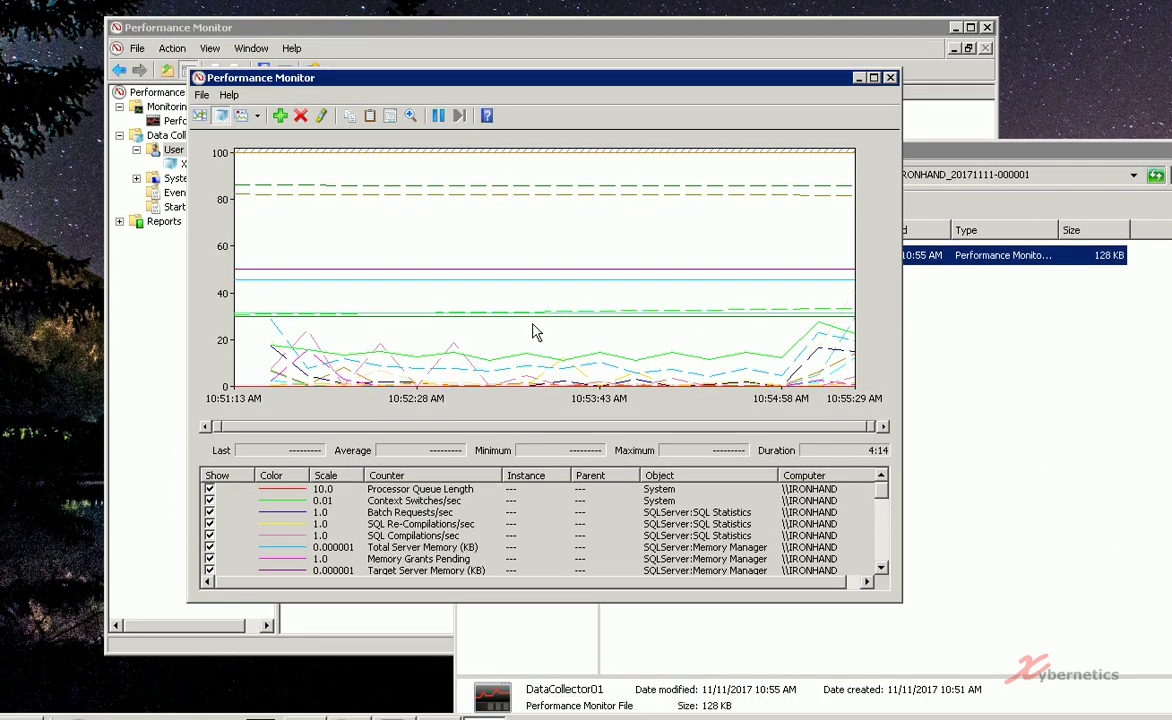
# Examine the logged counters one by one from Processor Queue Length to Total Server Memory (KB), and on through the disk and memory counters
pyautogui.click(386, 489)
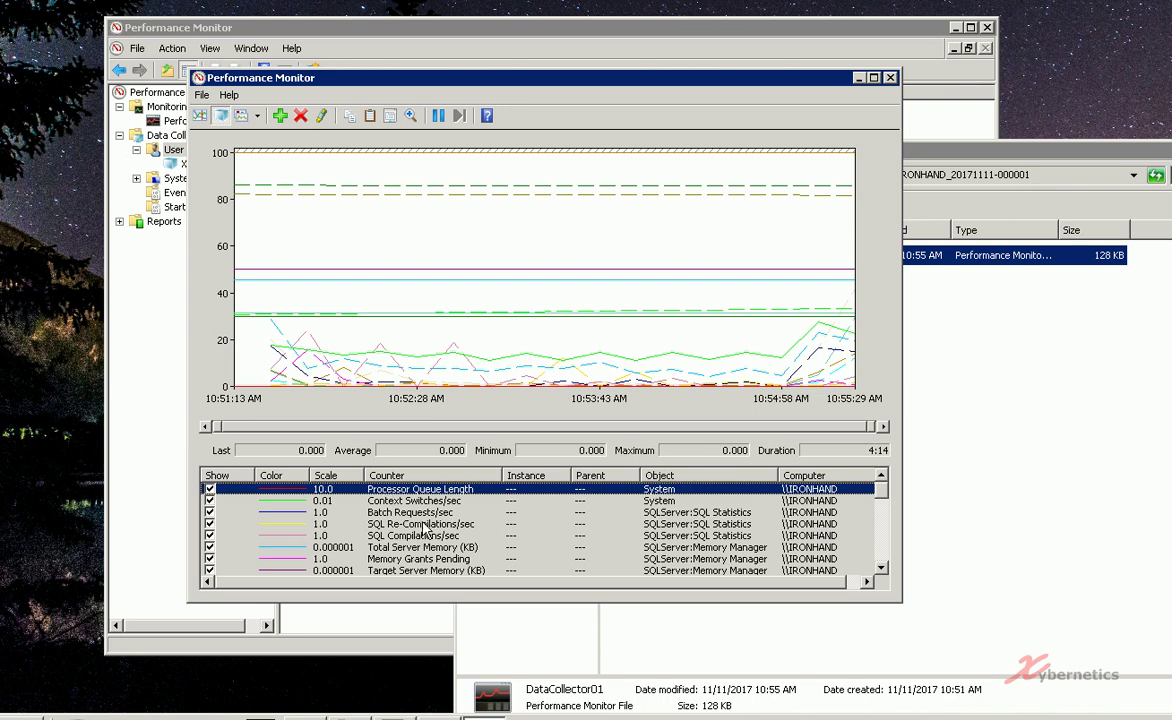
pyautogui.click(365, 500)
pyautogui.click(385, 512)
pyautogui.click(387, 524)
pyautogui.click(387, 535)
pyautogui.click(388, 547)
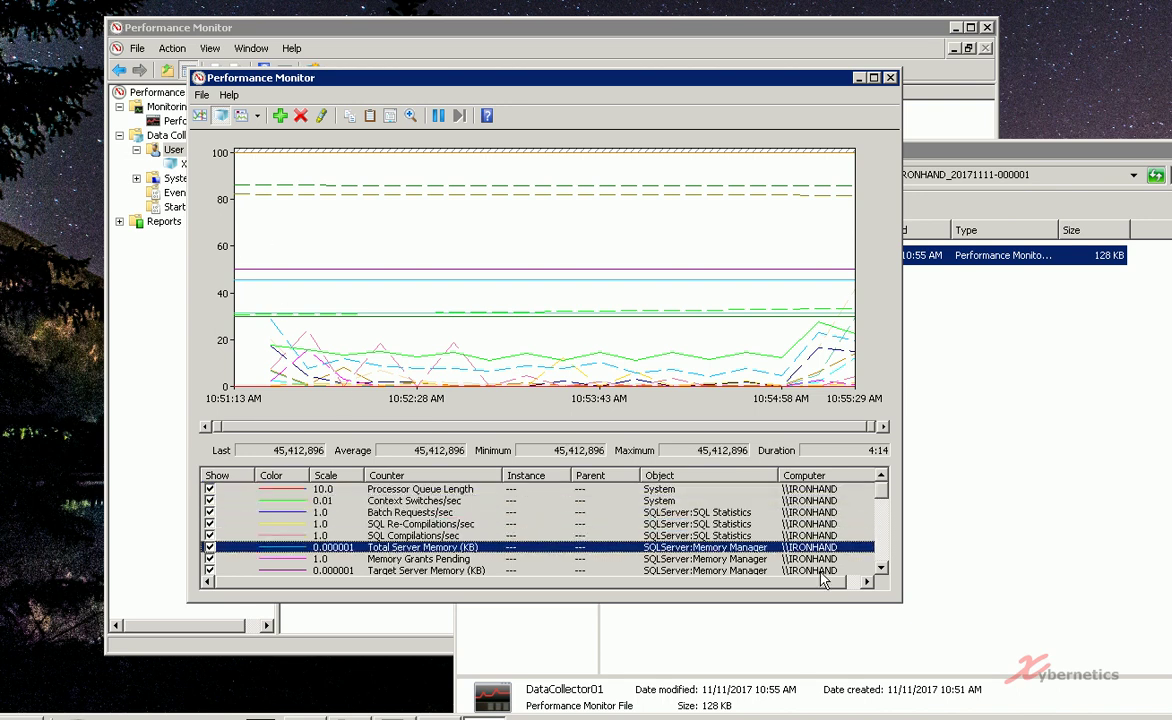
pyautogui.click(881, 568)
pyautogui.click(881, 568)
pyautogui.moveTo(881, 570); pyautogui.dragTo(881, 572)
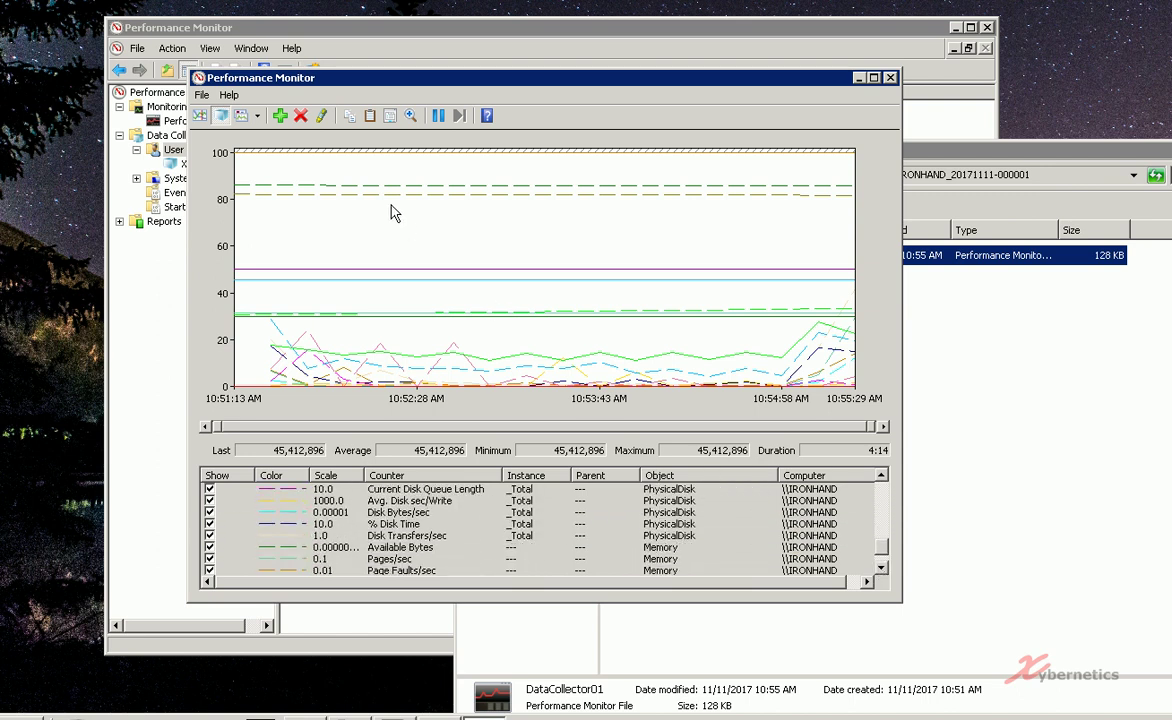
# Switch the logged data to the Report view and read through all counter values down to the System object
pyautogui.click(257, 116)
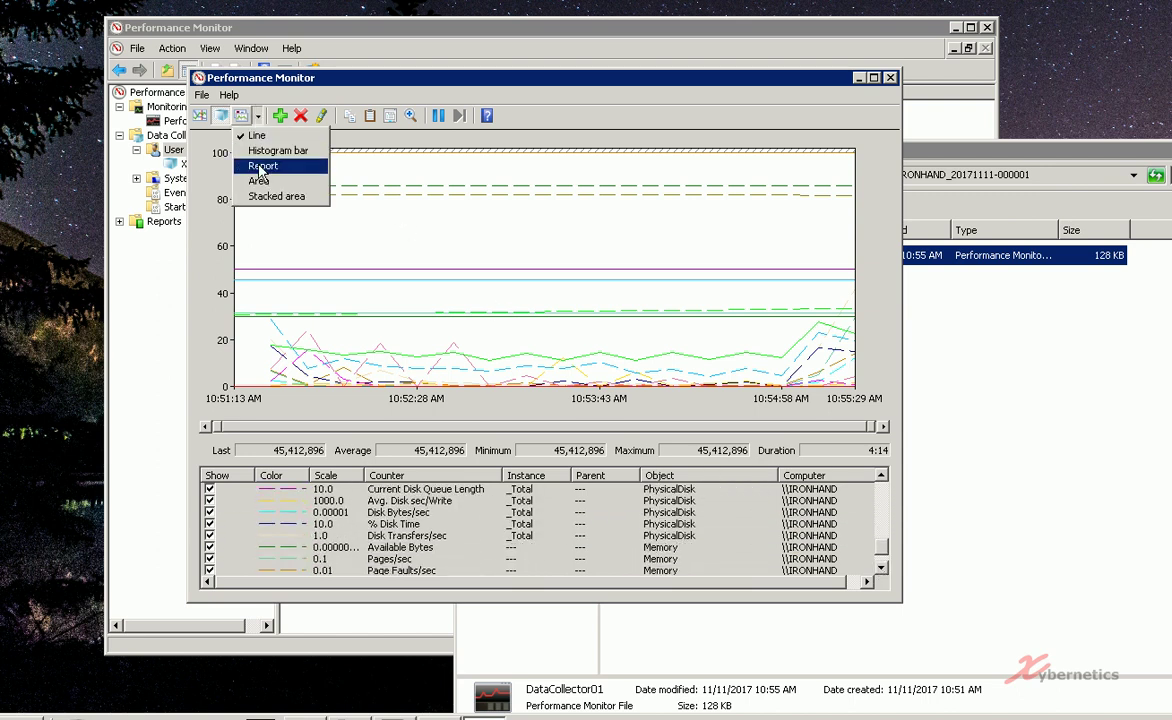
pyautogui.click(261, 166)
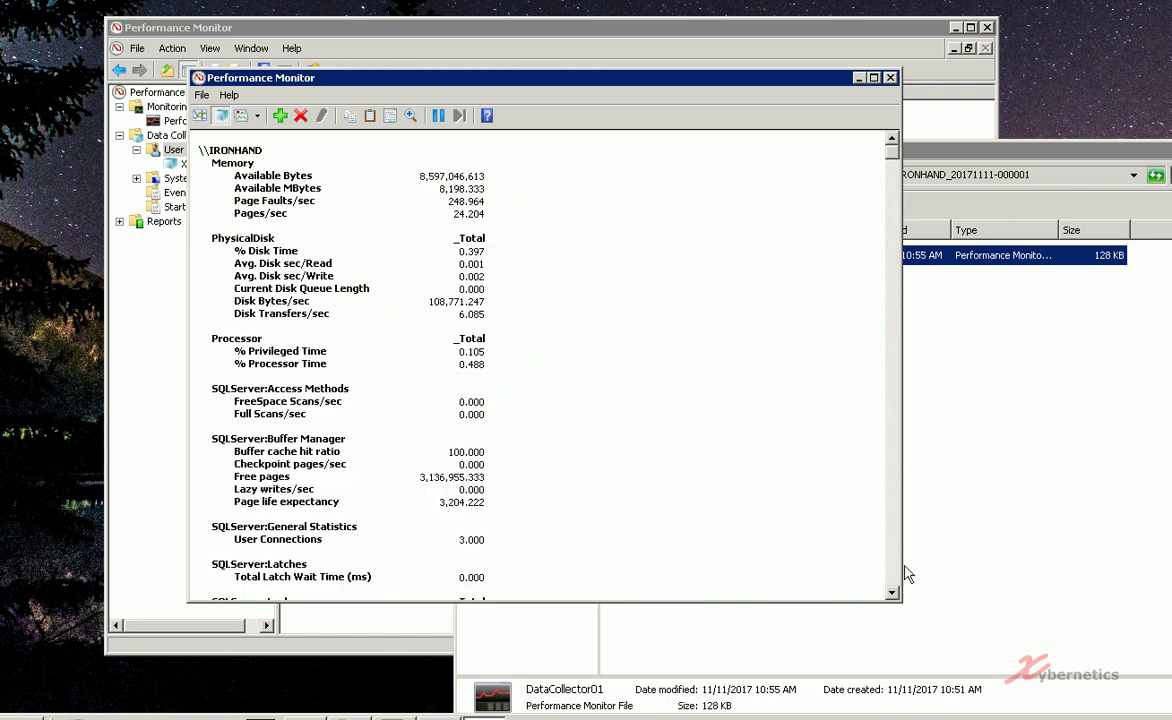
pyautogui.click(893, 594)
pyautogui.click(893, 594)
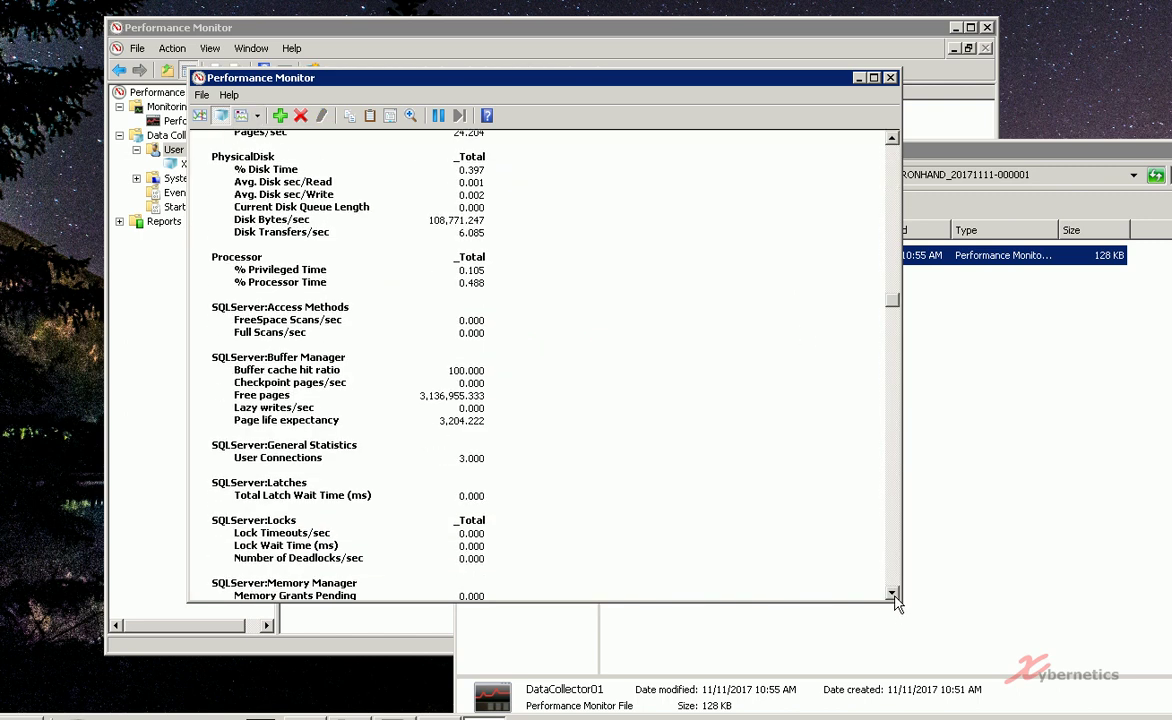
pyautogui.click(893, 594)
pyautogui.click(893, 594)
pyautogui.click(893, 594)
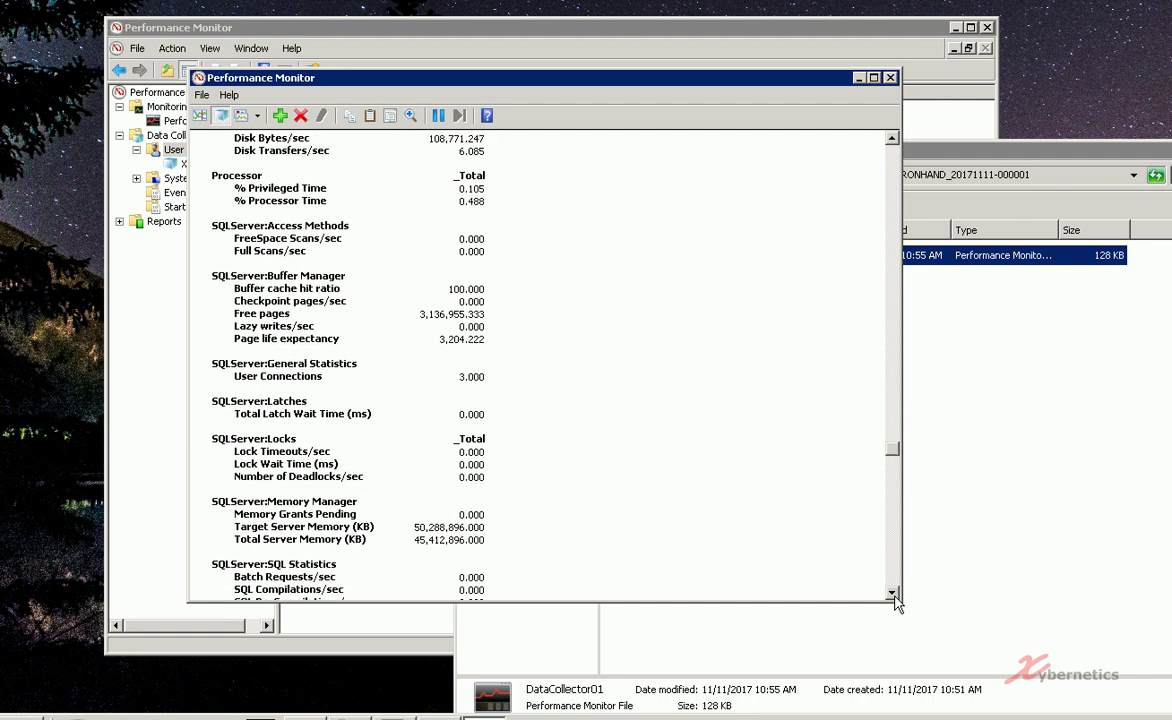
pyautogui.click(893, 594)
pyautogui.click(893, 594)
pyautogui.click(893, 594)
pyautogui.click(893, 594)
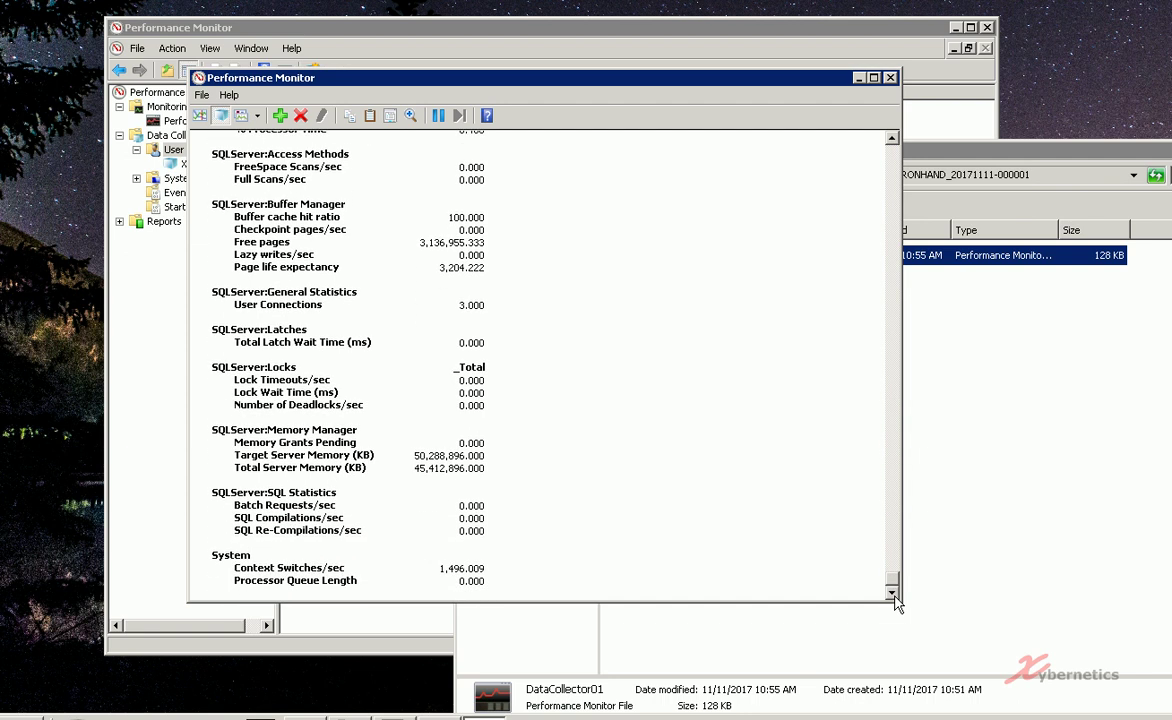